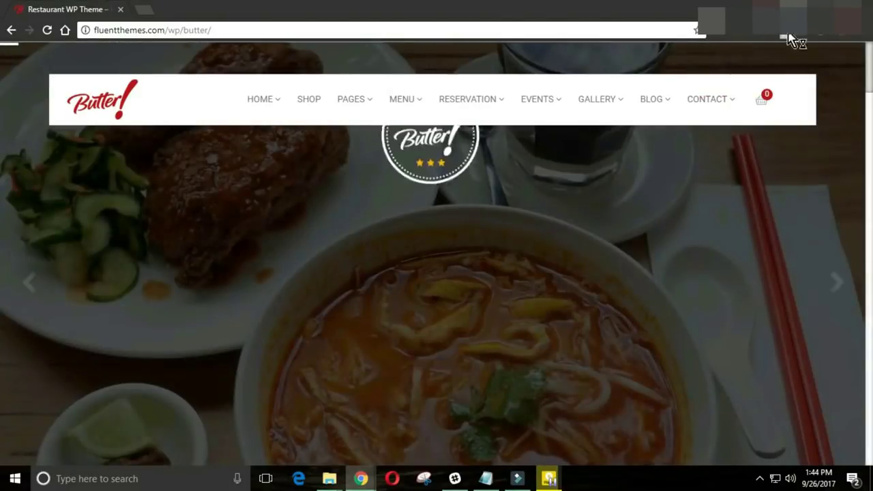
Step: Snap the browser to half screen and browse the demo's hero slides at mobile width
{"action": "key", "text": "super+Left"}
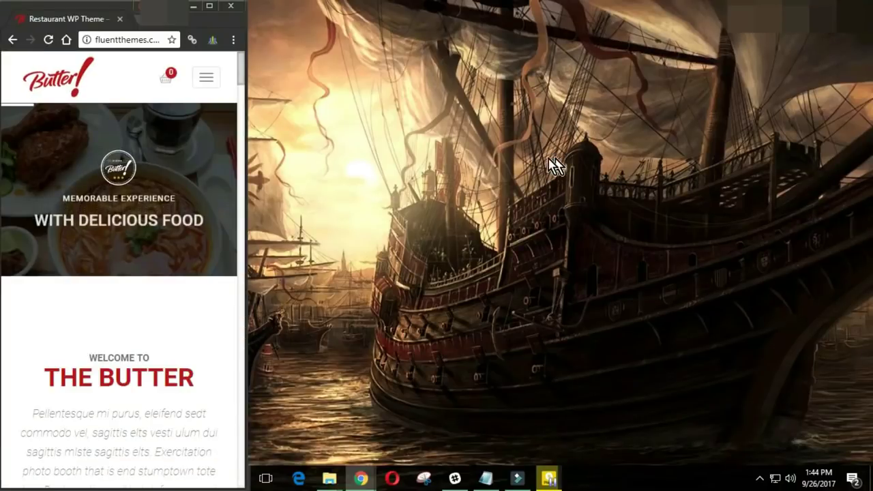
{"action": "left_click_drag", "start_coordinate": [243, 136], "coordinate": [241, 138]}
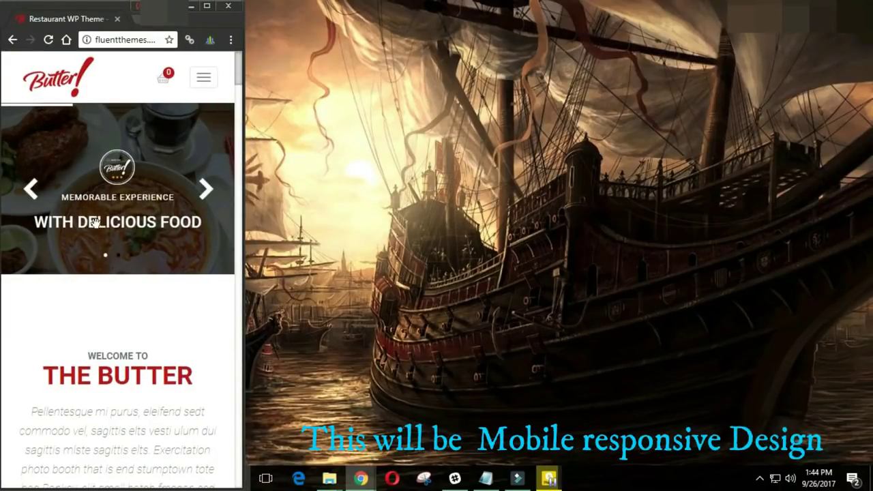
{"action": "left_click", "coordinate": [202, 192]}
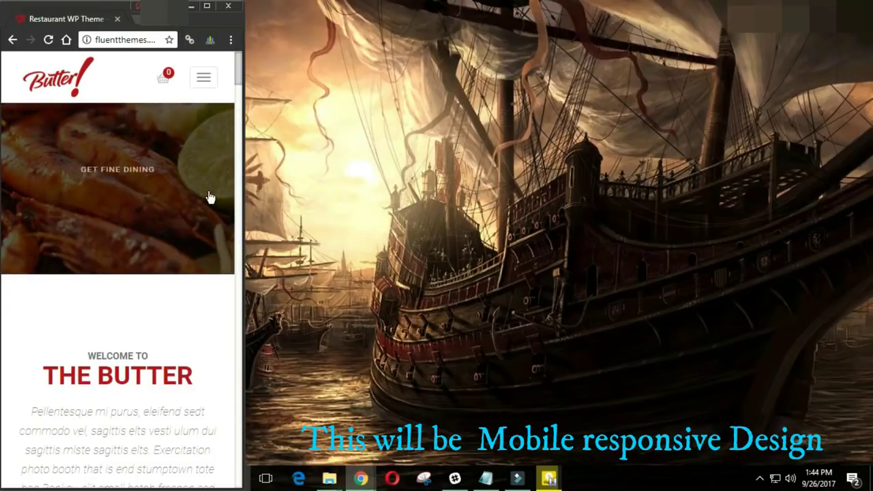
{"action": "left_click", "coordinate": [211, 197]}
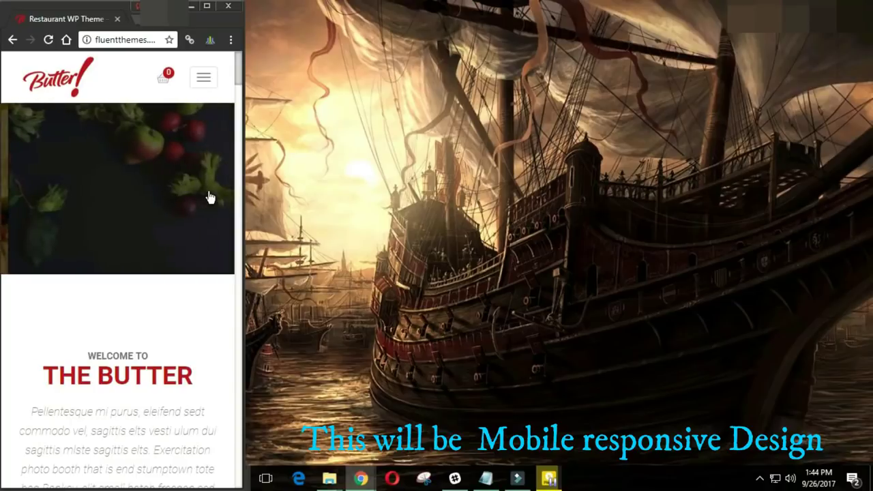
{"action": "scroll", "coordinate": [158, 263], "scroll_direction": "down", "scroll_amount": 15}
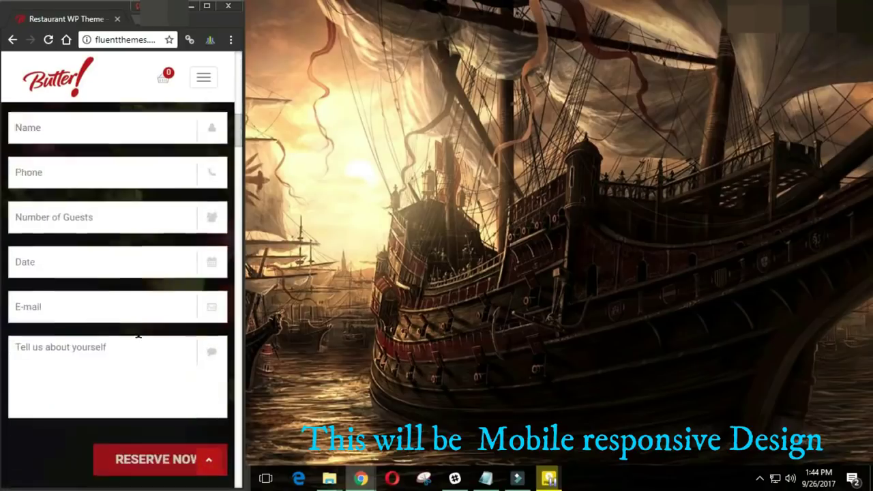
{"action": "scroll", "coordinate": [139, 339], "scroll_direction": "up", "scroll_amount": 8}
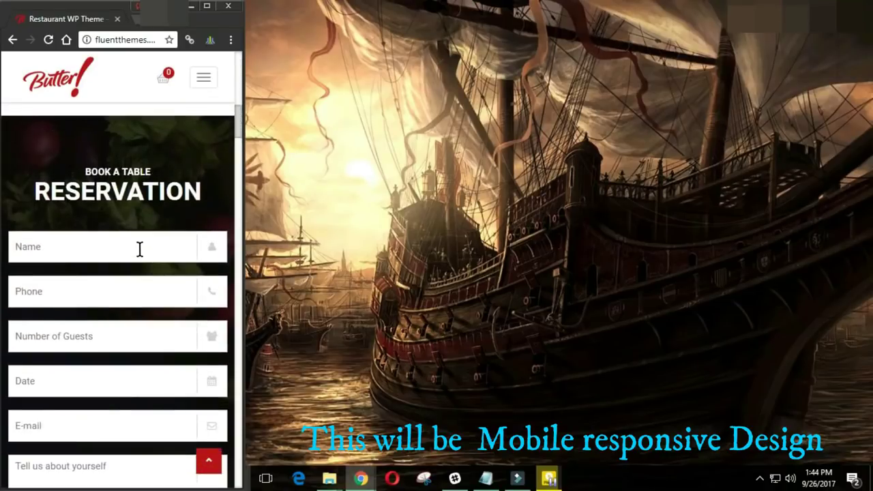
{"action": "scroll", "coordinate": [98, 427], "scroll_direction": "down", "scroll_amount": 3}
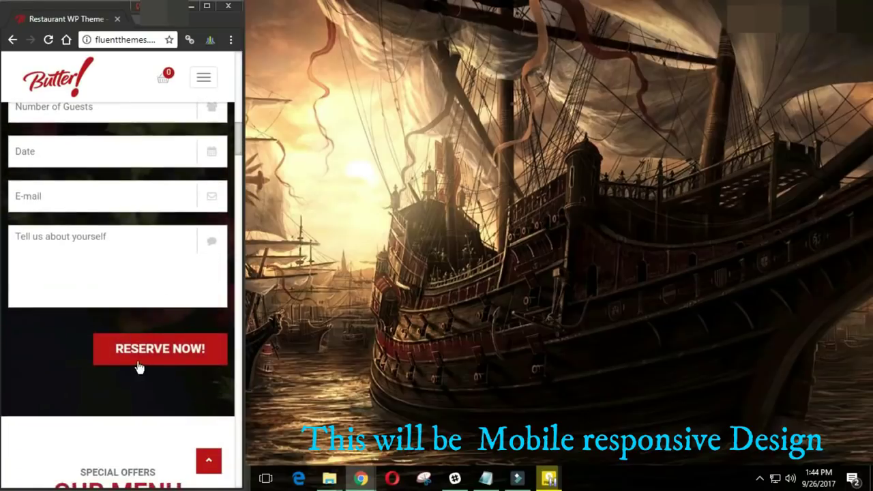
{"action": "scroll", "coordinate": [139, 367], "scroll_direction": "down", "scroll_amount": 3}
{"action": "scroll", "coordinate": [137, 370], "scroll_direction": "down", "scroll_amount": 10}
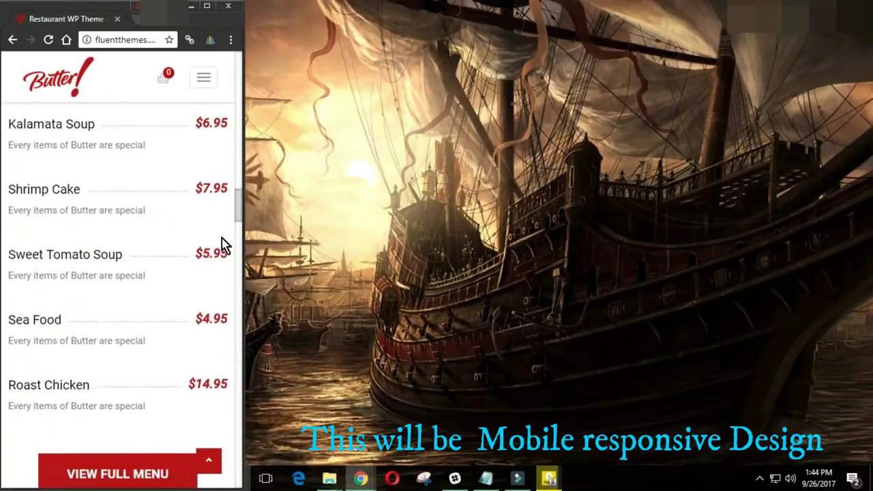
{"action": "mouse_move", "coordinate": [238, 217]}
{"action": "left_mouse_down"}
{"action": "mouse_move", "coordinate": [232, 460]}
{"action": "mouse_move", "coordinate": [242, 51]}
{"action": "left_mouse_up"}
Step: Open the Pizza demo from the mobile menu, then view it with the browser maximized
{"action": "left_click", "coordinate": [204, 75]}
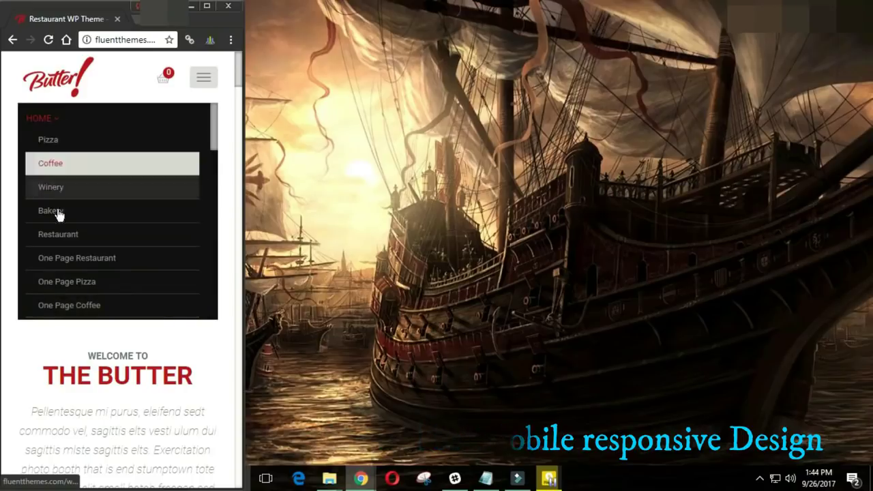
{"action": "left_click", "coordinate": [59, 141]}
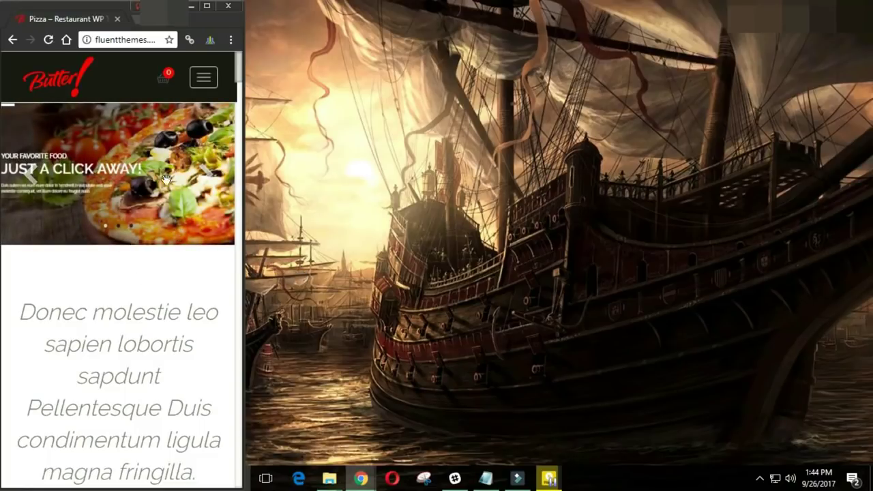
{"action": "scroll", "coordinate": [135, 255], "scroll_direction": "down", "scroll_amount": 5}
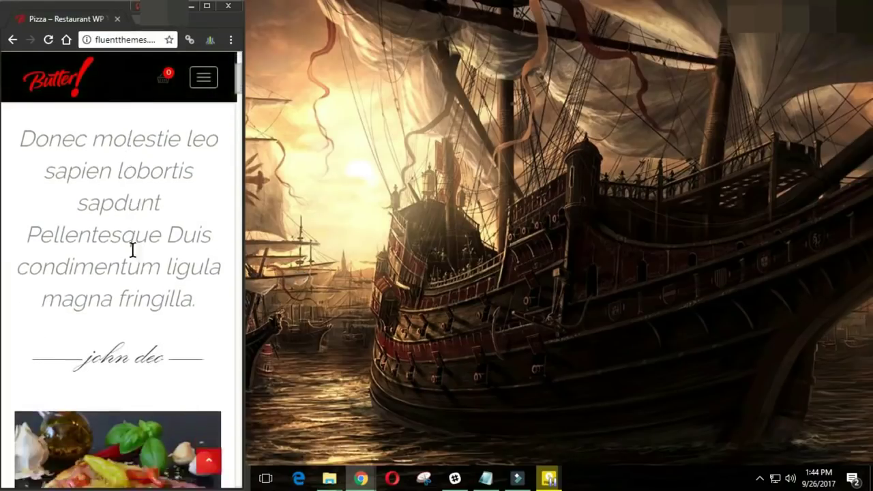
{"action": "scroll", "coordinate": [142, 309], "scroll_direction": "down", "scroll_amount": 5}
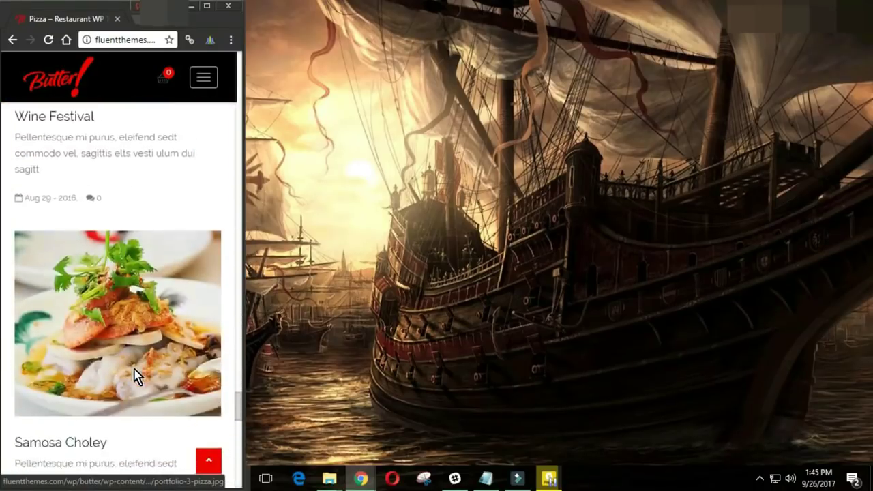
{"action": "scroll", "coordinate": [152, 381], "scroll_direction": "down", "scroll_amount": 3}
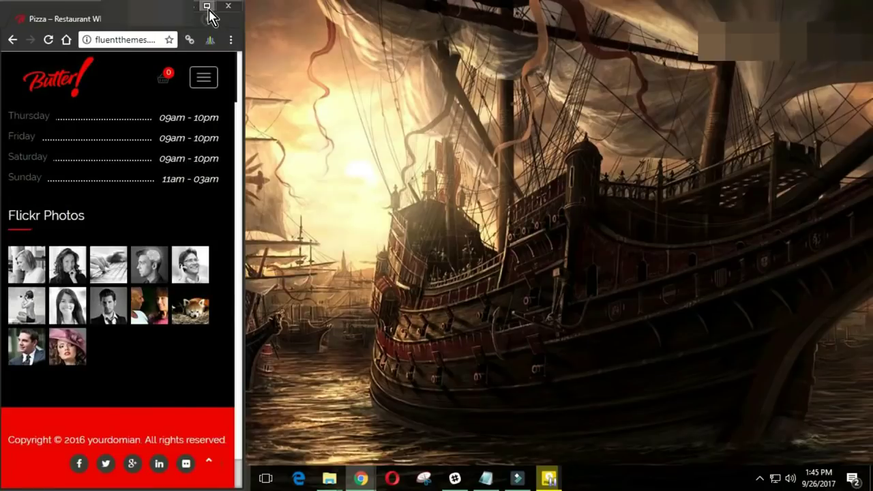
{"action": "left_click", "coordinate": [209, 16]}
{"action": "scroll", "coordinate": [798, 262], "scroll_direction": "up", "scroll_amount": 20}
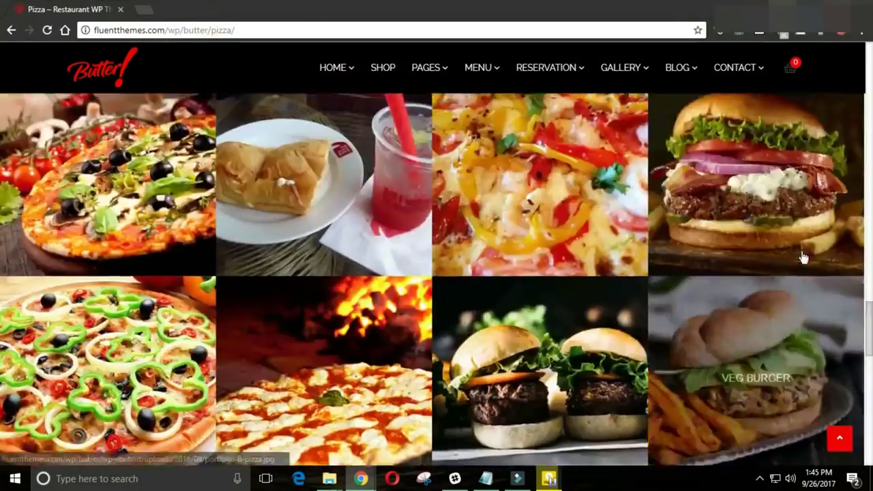
{"action": "scroll", "coordinate": [798, 262], "scroll_direction": "up", "scroll_amount": 5}
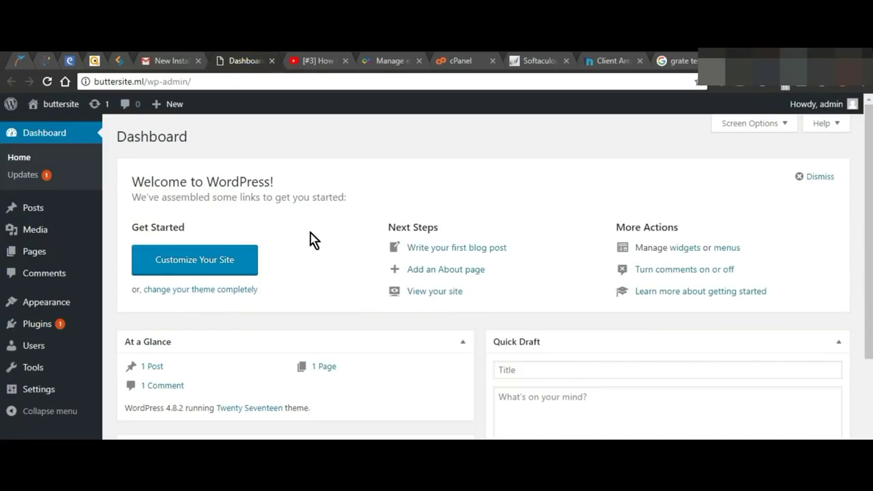
Step: Log out and back in, let the browser save the password, then open Appearance > Themes
{"action": "left_click", "coordinate": [852, 104]}
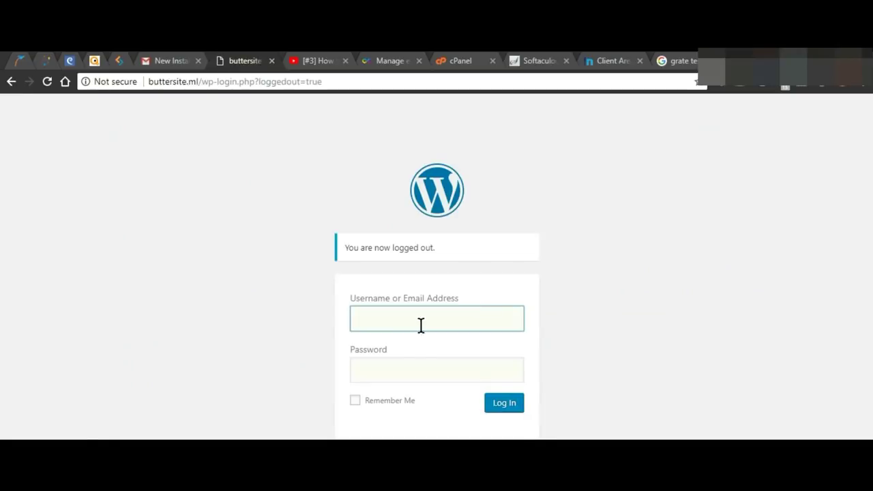
{"action": "left_click", "coordinate": [408, 330]}
{"action": "left_click", "coordinate": [436, 370]}
{"action": "type", "text": "••••••••"}
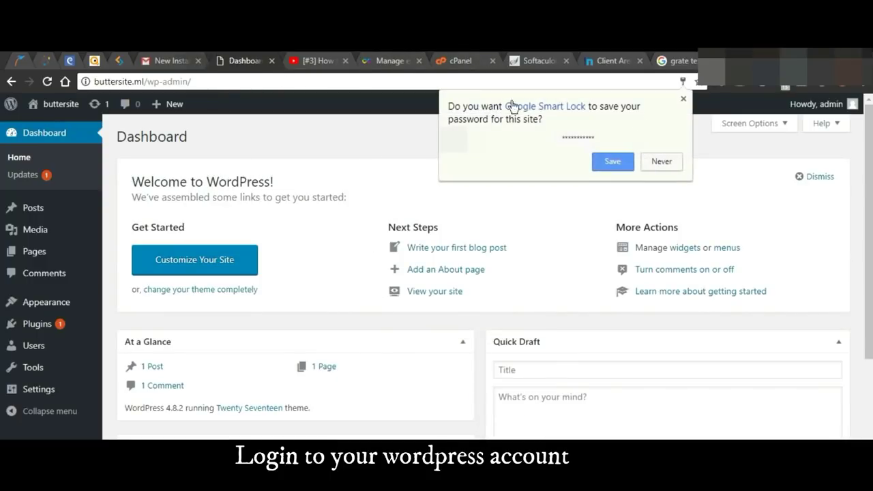
{"action": "left_click", "coordinate": [610, 163]}
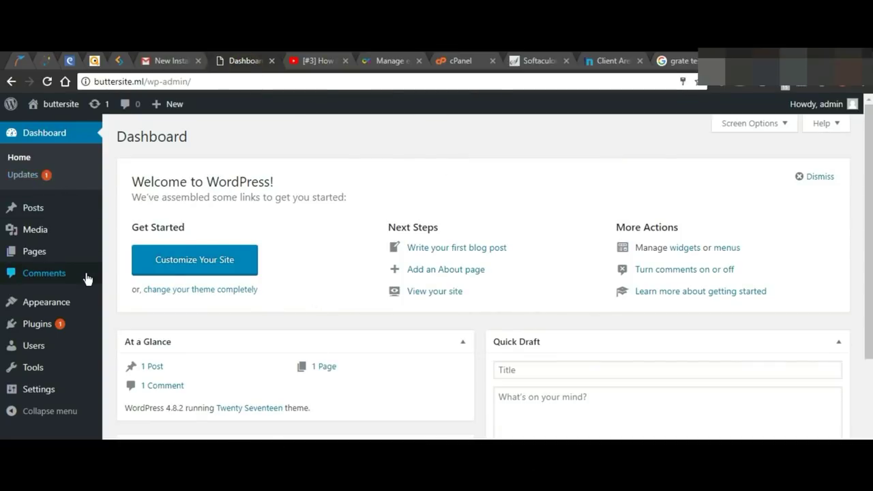
{"action": "mouse_move", "coordinate": [66, 311]}
{"action": "left_click", "coordinate": [120, 304]}
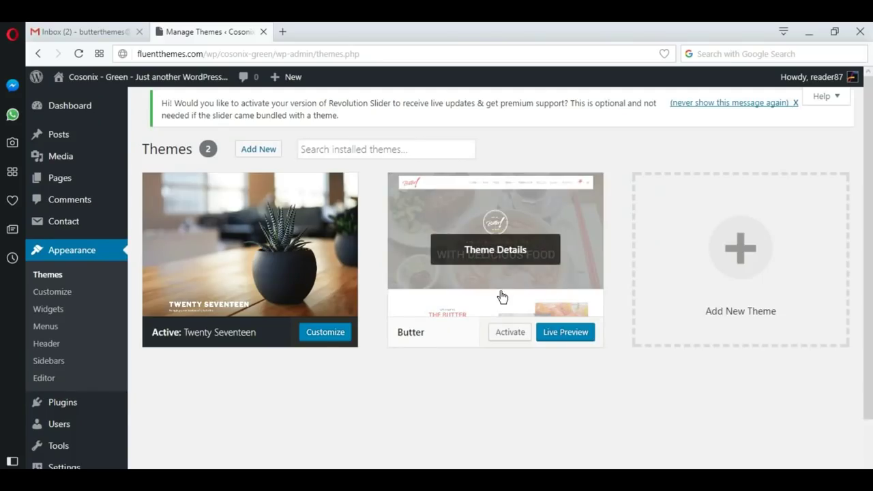
Step: In a new tab, browse fluentthemes.com Themes to the Butter – Restaurant Theme's More Info / Download page
{"action": "left_click", "coordinate": [283, 32]}
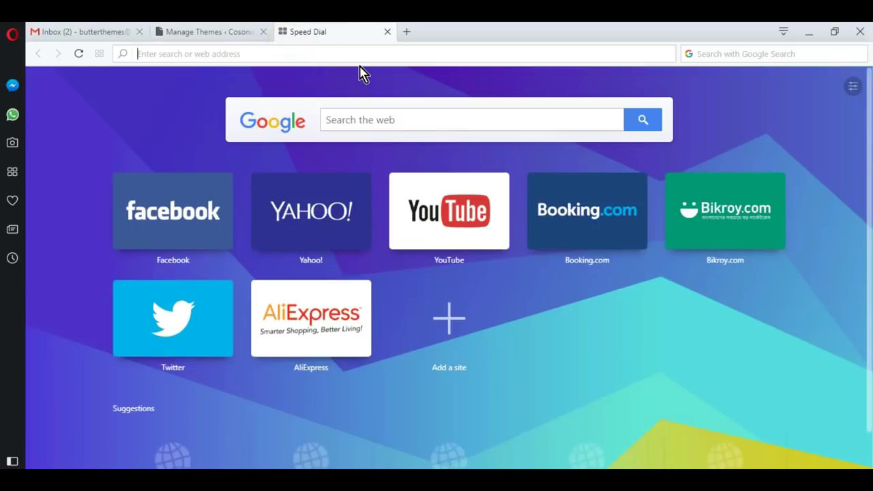
{"action": "type", "text": "fluen"}
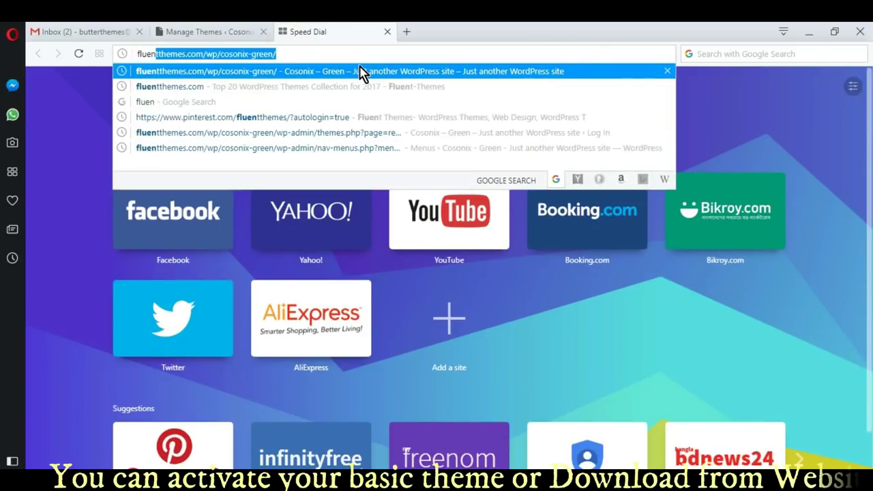
{"action": "type", "text": "tthemes.com/wp/cosoni"}
{"action": "key", "text": "BackSpace"}
{"action": "key", "text": "BackSpace"}
{"action": "key", "text": "BackSpace"}
{"action": "key", "text": "BackSpace"}
{"action": "key", "text": "BackSpace"}
{"action": "key", "text": "BackSpace"}
{"action": "key", "text": "BackSpace"}
{"action": "key", "text": "BackSpace"}
{"action": "key", "text": "BackSpace"}
{"action": "key", "text": "Return"}
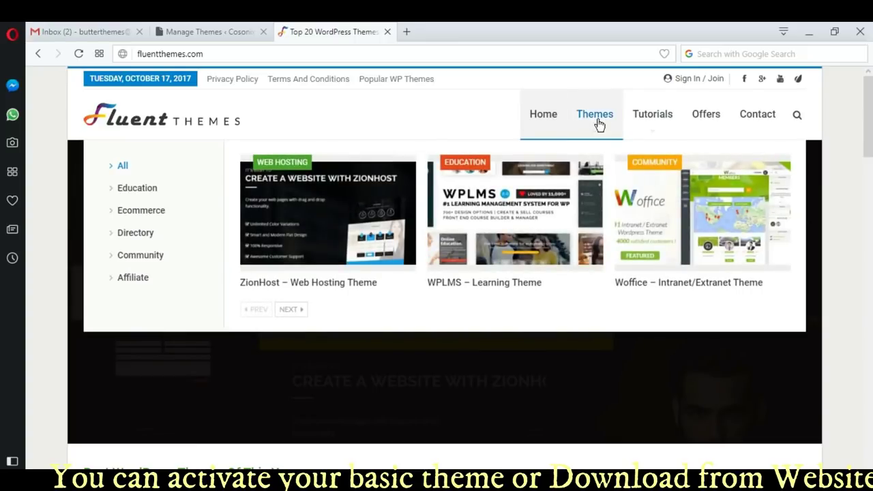
{"action": "left_click", "coordinate": [598, 125]}
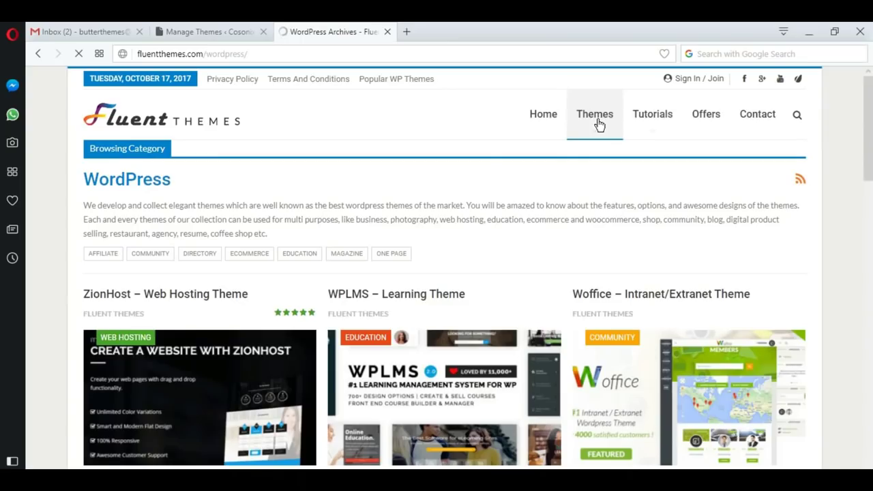
{"action": "scroll", "coordinate": [463, 374], "scroll_direction": "down", "scroll_amount": 7}
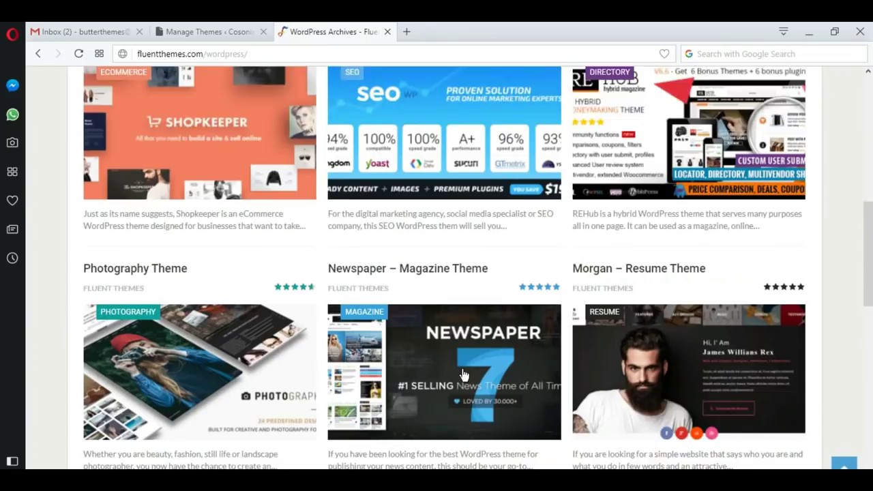
{"action": "scroll", "coordinate": [463, 374], "scroll_direction": "down", "scroll_amount": 6}
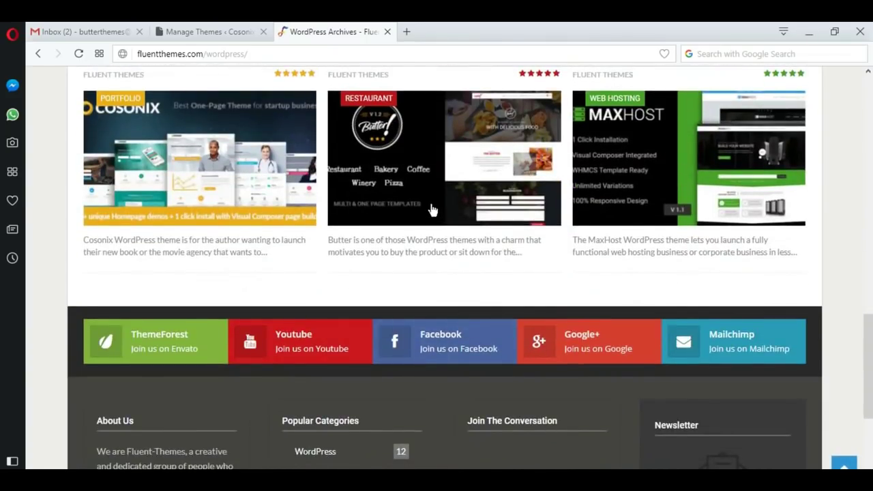
{"action": "left_click", "coordinate": [432, 209]}
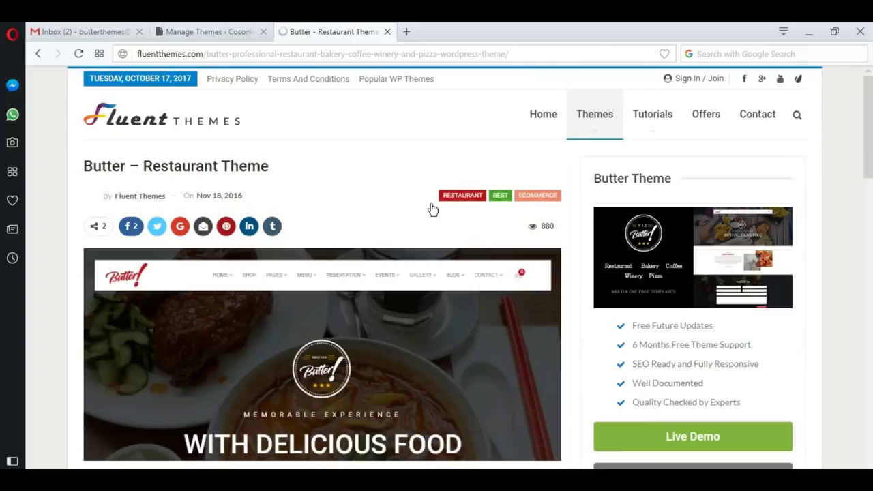
{"action": "scroll", "coordinate": [432, 209], "scroll_direction": "down", "scroll_amount": 3}
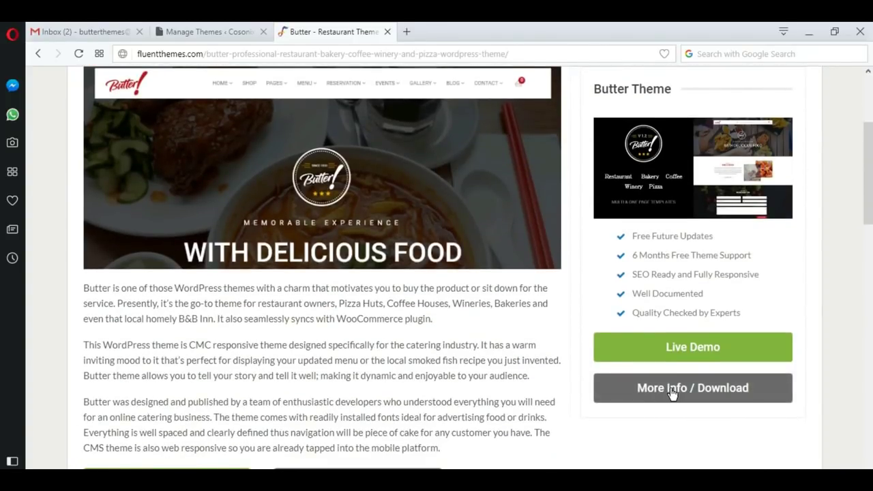
{"action": "left_click", "coordinate": [672, 388]}
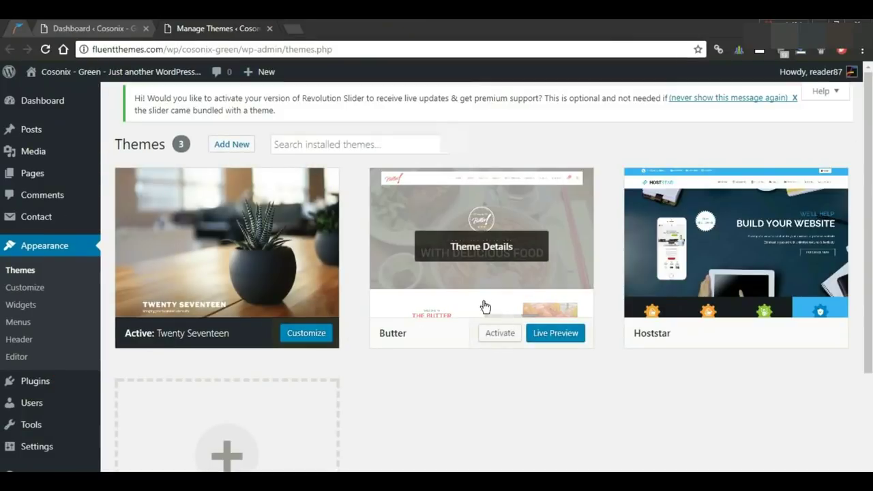
Step: Activate the Butter theme and bring up its required plugins list
{"action": "left_click", "coordinate": [544, 277]}
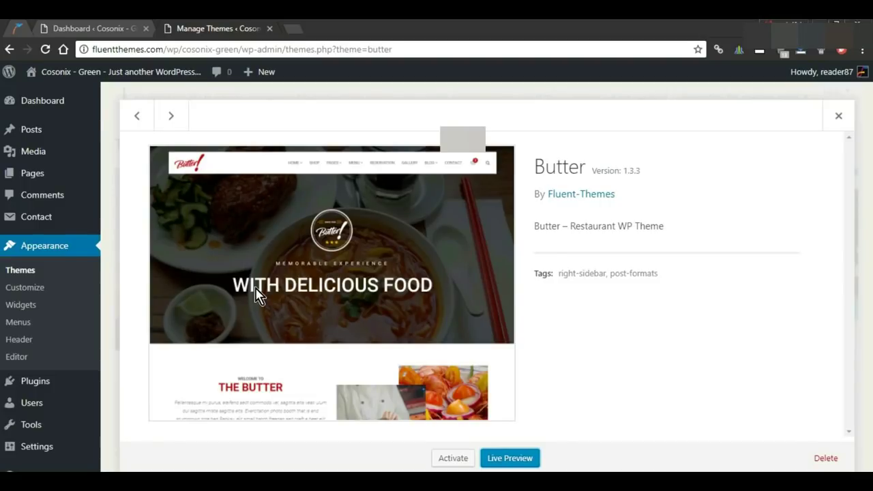
{"action": "left_click", "coordinate": [457, 461]}
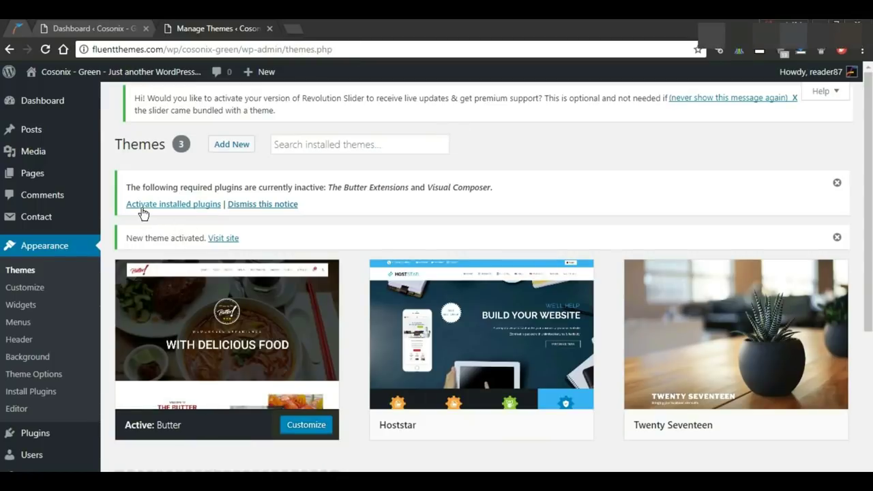
{"action": "left_click", "coordinate": [178, 204]}
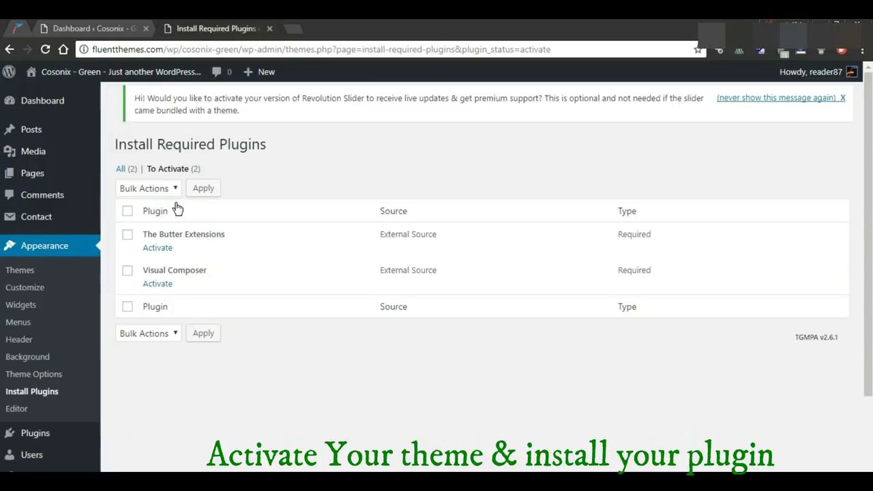
Step: Bulk-activate The Butter Extensions and Visual Composer plugins
{"action": "left_click", "coordinate": [128, 236]}
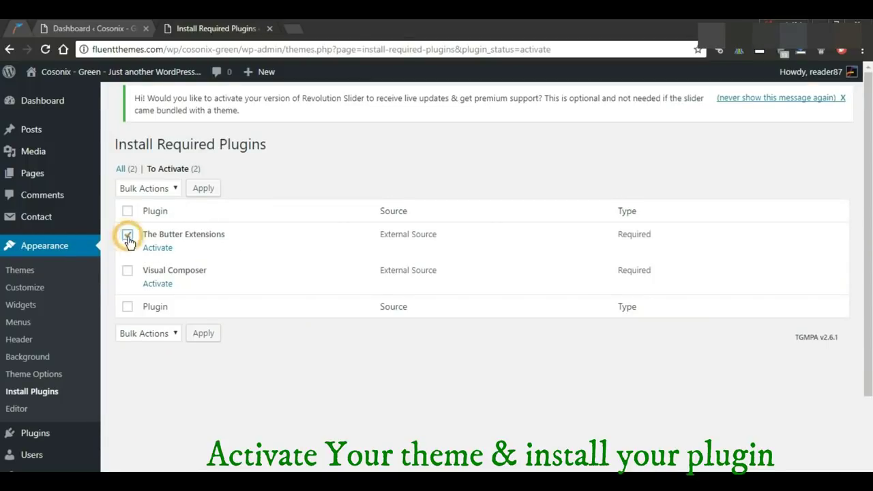
{"action": "left_click", "coordinate": [128, 274]}
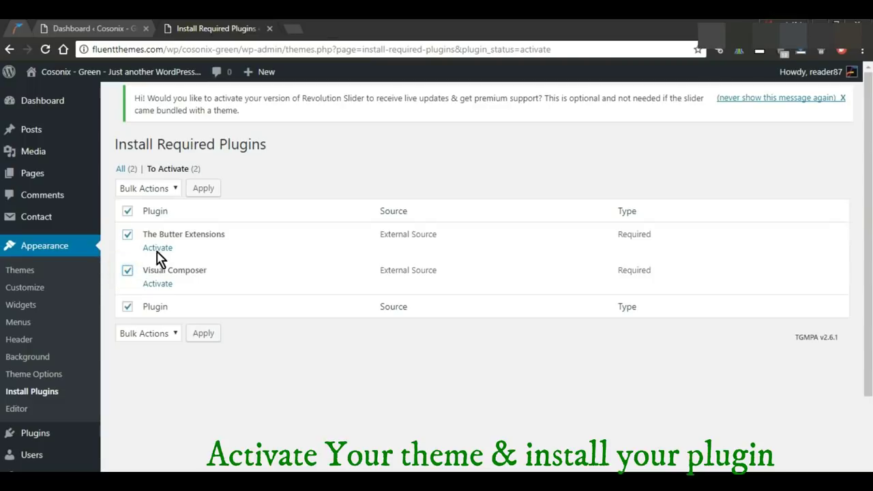
{"action": "left_click", "coordinate": [147, 188]}
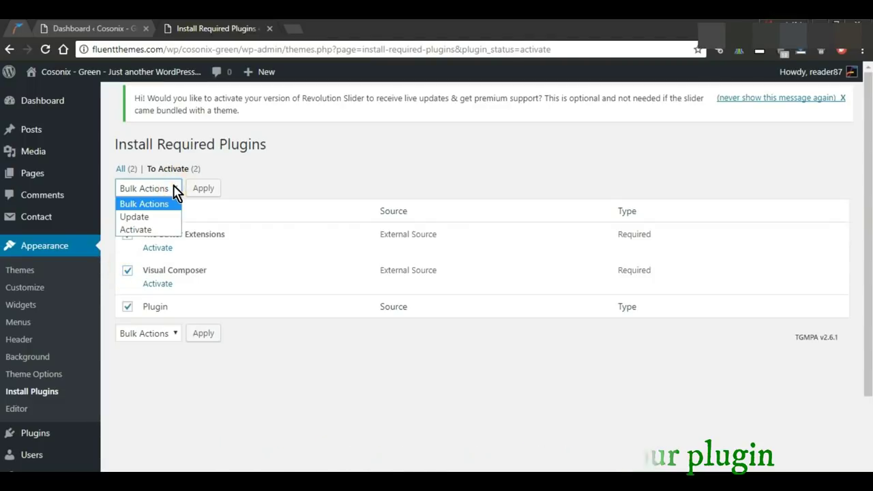
{"action": "left_click", "coordinate": [132, 229]}
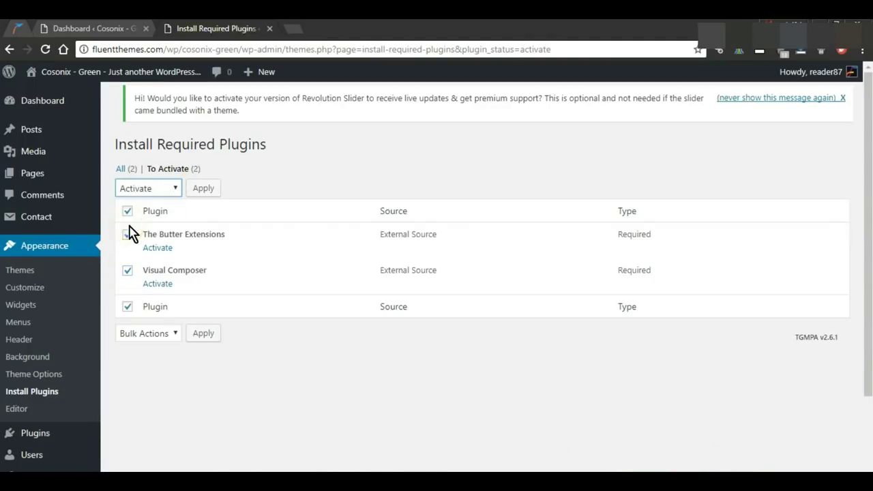
{"action": "left_click", "coordinate": [203, 189]}
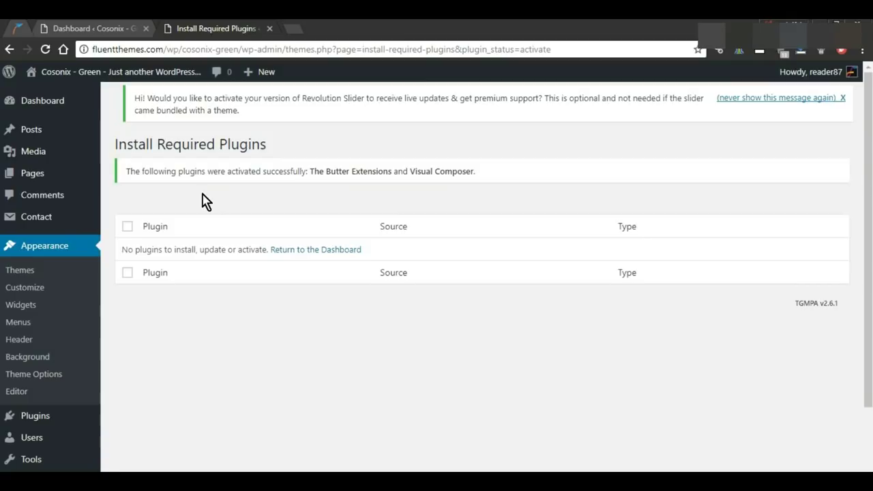
{"action": "mouse_move", "coordinate": [65, 141]}
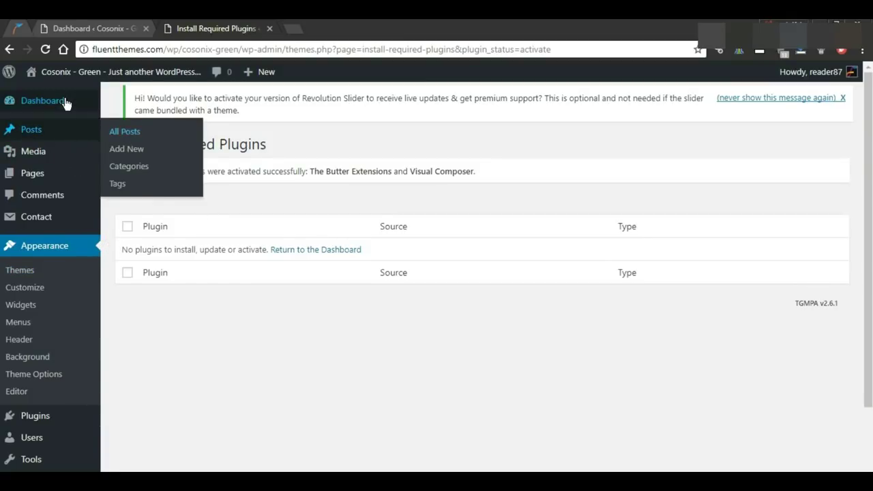
Step: Return to the Dashboard home and open 'View your site' in a new tab
{"action": "left_click", "coordinate": [66, 102]}
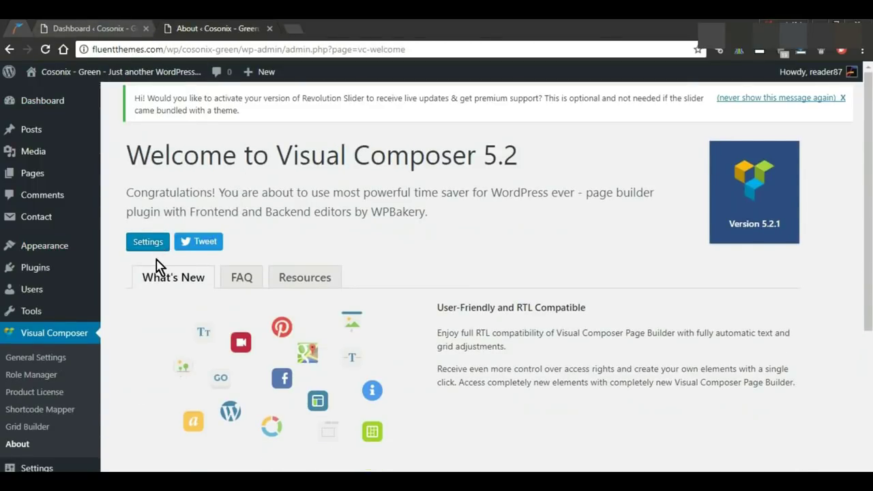
{"action": "scroll", "coordinate": [157, 267], "scroll_direction": "down", "scroll_amount": 3}
{"action": "scroll", "coordinate": [158, 269], "scroll_direction": "up", "scroll_amount": 3}
{"action": "mouse_move", "coordinate": [41, 109]}
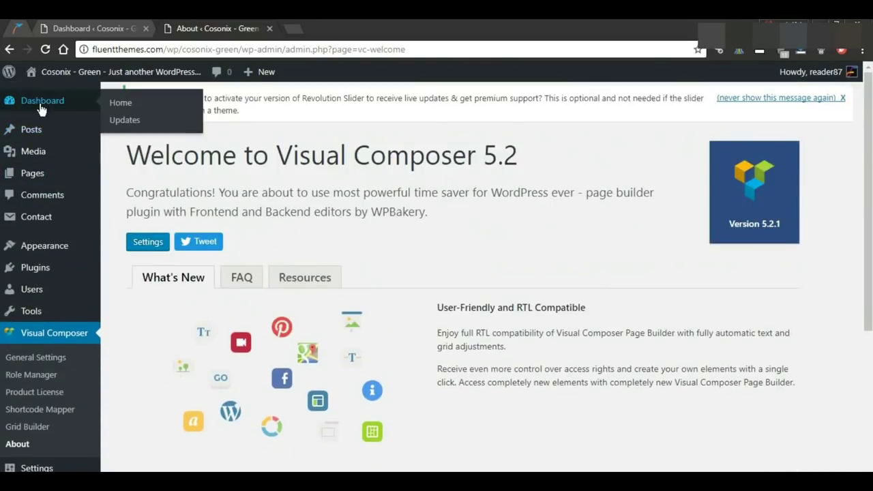
{"action": "left_click", "coordinate": [121, 103]}
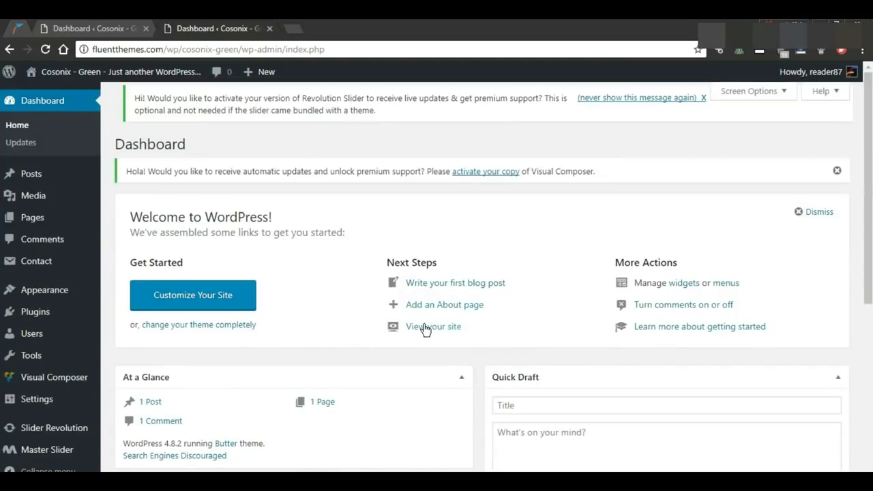
{"action": "right_click", "coordinate": [425, 329]}
{"action": "left_click", "coordinate": [449, 333]}
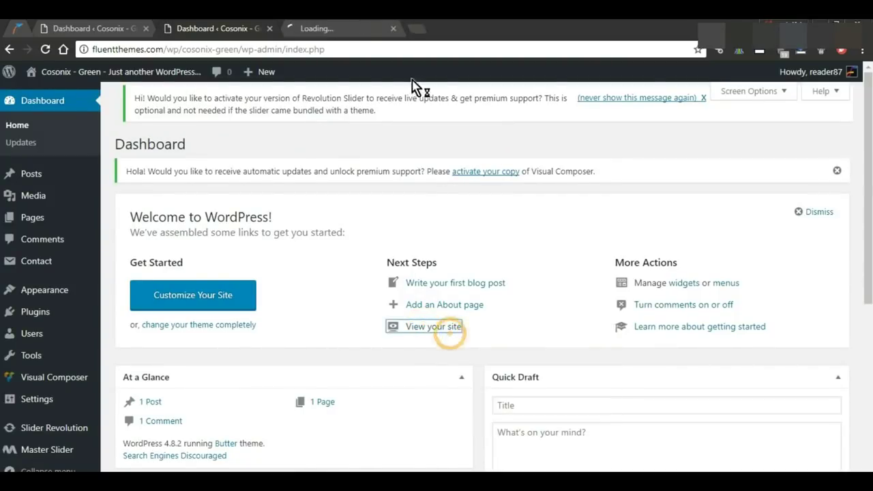
{"action": "left_click", "coordinate": [339, 29]}
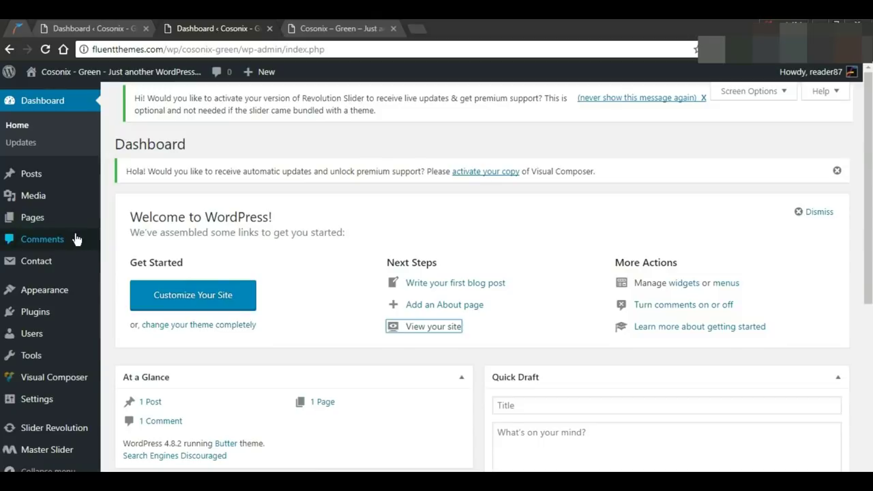
Step: Open the Pages > Add New editor in a new browser tab
{"action": "mouse_move", "coordinate": [34, 220]}
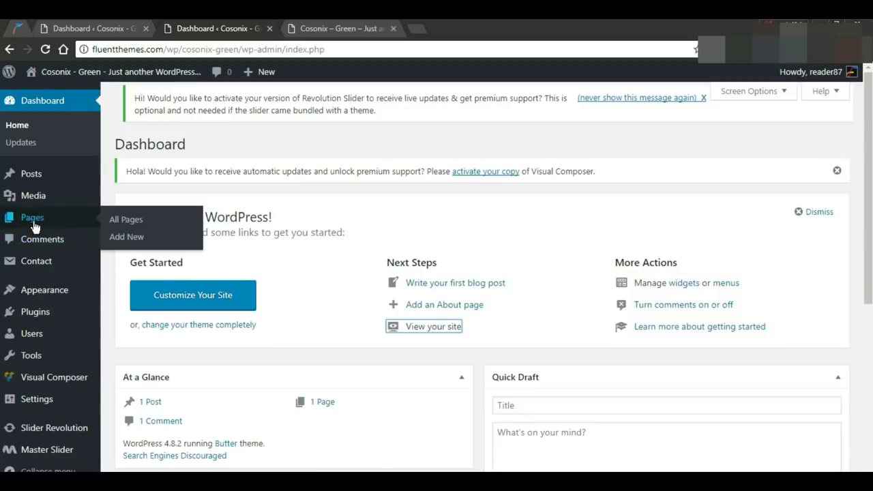
{"action": "right_click", "coordinate": [126, 238]}
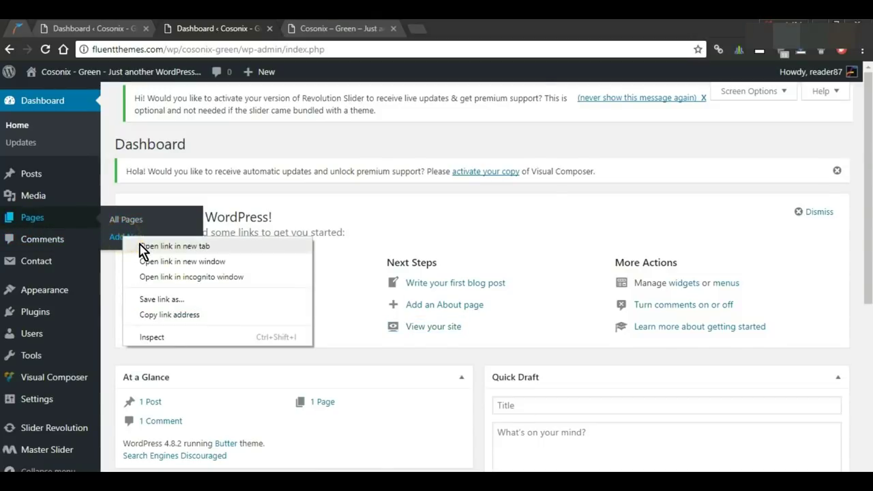
{"action": "left_click", "coordinate": [143, 247]}
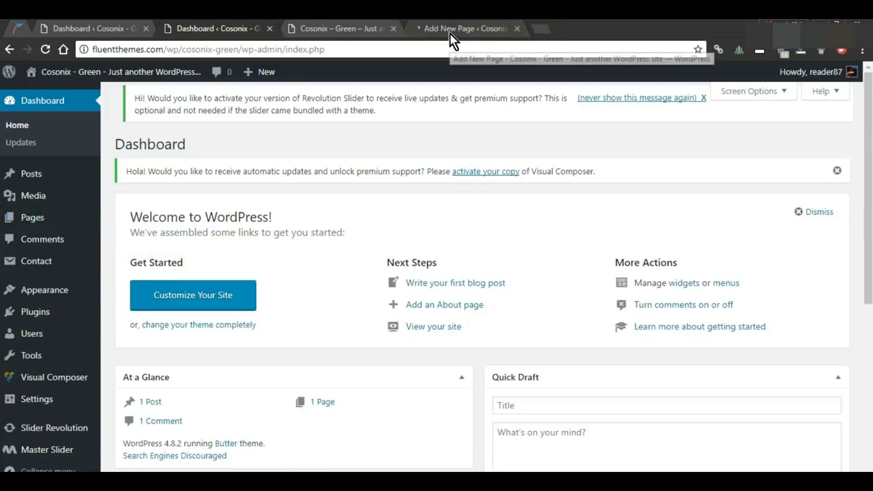
Step: In the Add New Page tab, dismiss the Visual Composer tip and title the page 'Home'
{"action": "left_click", "coordinate": [450, 32]}
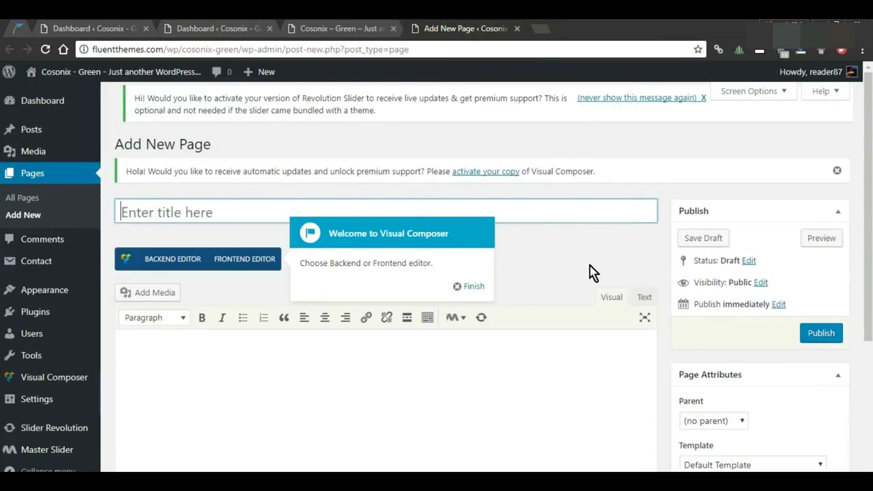
{"action": "left_click", "coordinate": [473, 287]}
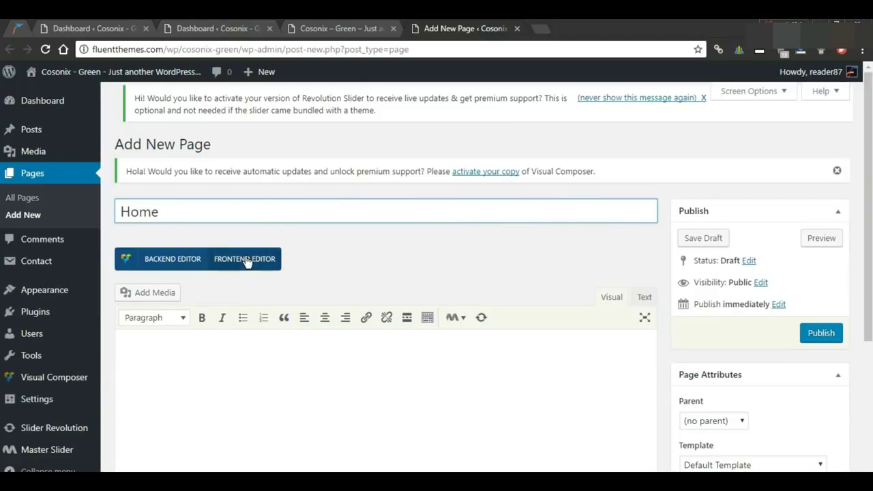
{"action": "scroll", "coordinate": [338, 310], "scroll_direction": "down", "scroll_amount": 2}
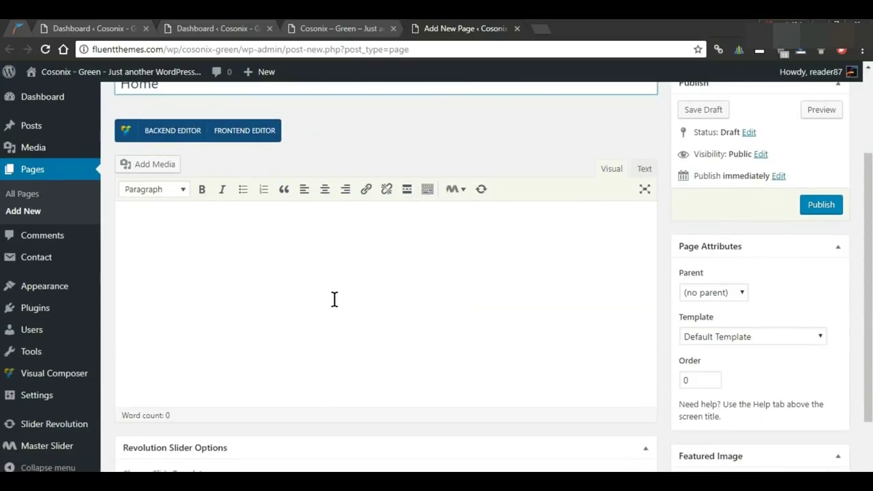
{"action": "scroll", "coordinate": [306, 287], "scroll_direction": "up", "scroll_amount": 1}
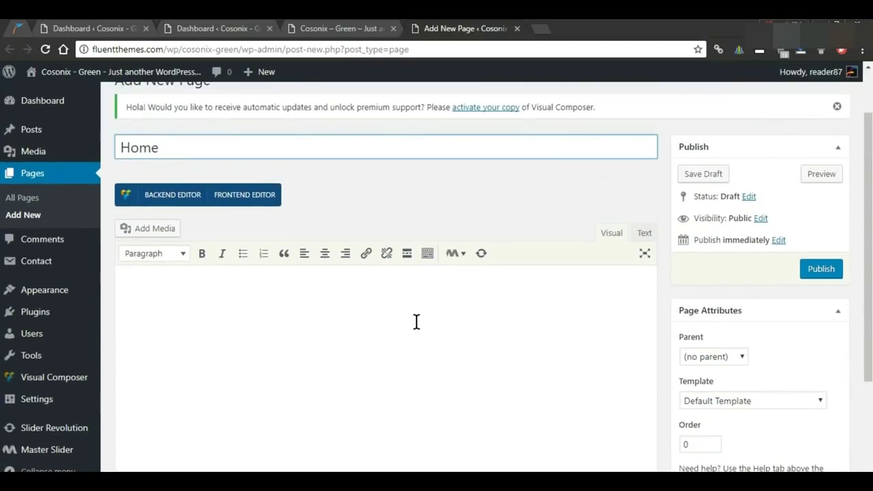
{"action": "scroll", "coordinate": [395, 304], "scroll_direction": "up", "scroll_amount": 1}
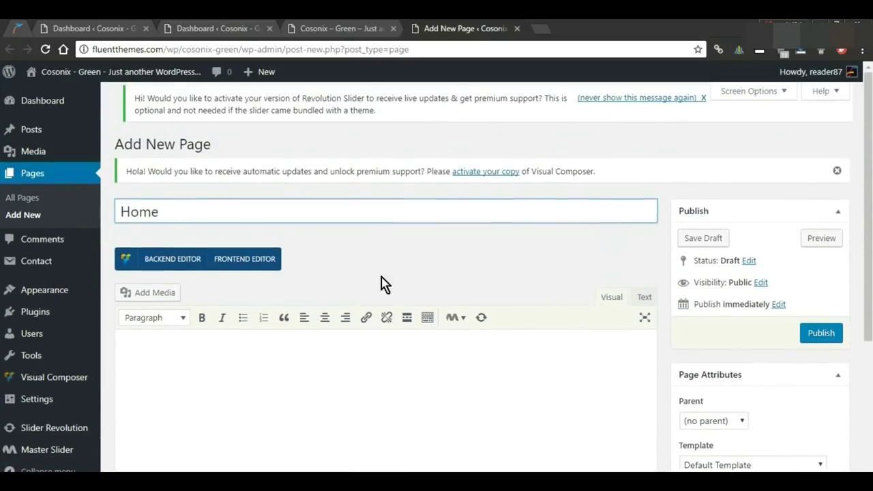
Step: In the Backend Editor, add a Master Slider element titled 'Home Slider' and save it
{"action": "left_click", "coordinate": [154, 270]}
{"action": "scroll", "coordinate": [253, 302], "scroll_direction": "down", "scroll_amount": 2}
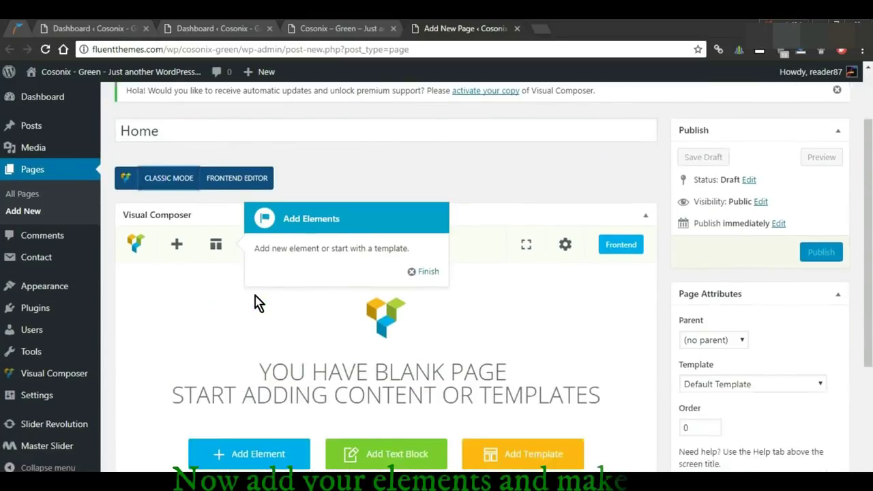
{"action": "left_click", "coordinate": [418, 225]}
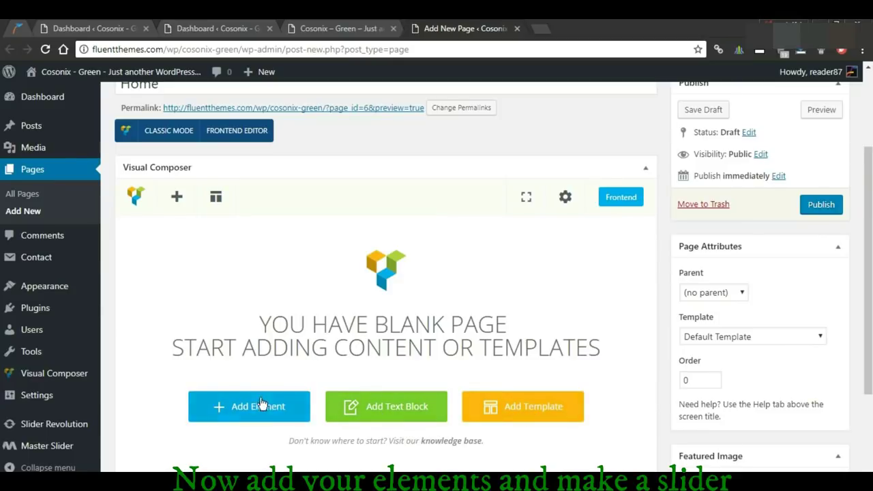
{"action": "left_click", "coordinate": [240, 410]}
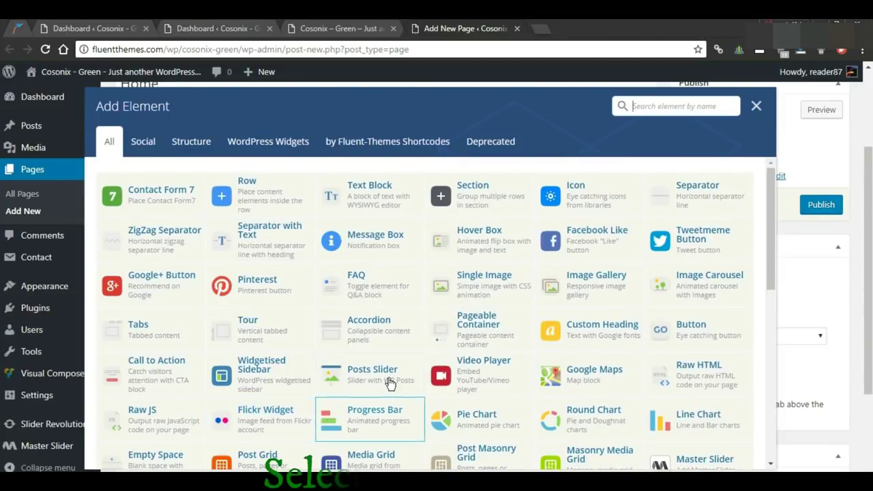
{"action": "scroll", "coordinate": [382, 389], "scroll_direction": "down", "scroll_amount": 4}
{"action": "scroll", "coordinate": [474, 355], "scroll_direction": "down", "scroll_amount": 3}
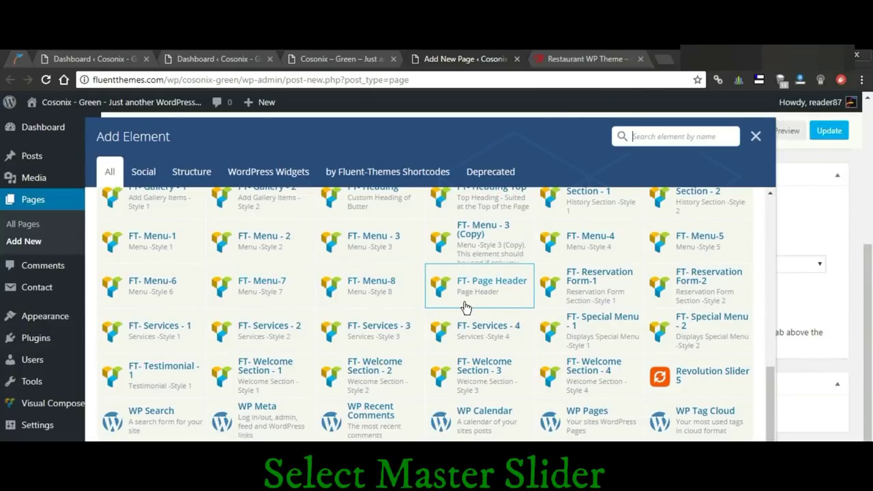
{"action": "scroll", "coordinate": [678, 347], "scroll_direction": "up", "scroll_amount": 2}
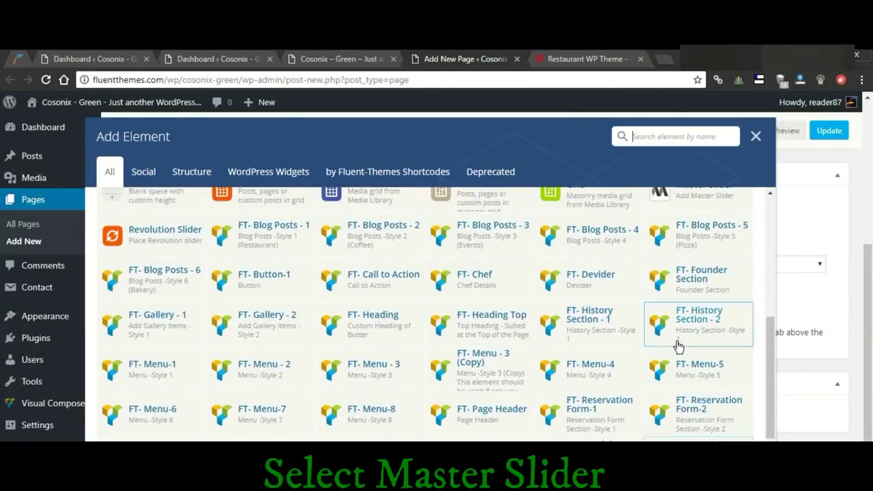
{"action": "scroll", "coordinate": [678, 346], "scroll_direction": "up", "scroll_amount": 2}
{"action": "left_click", "coordinate": [680, 256]}
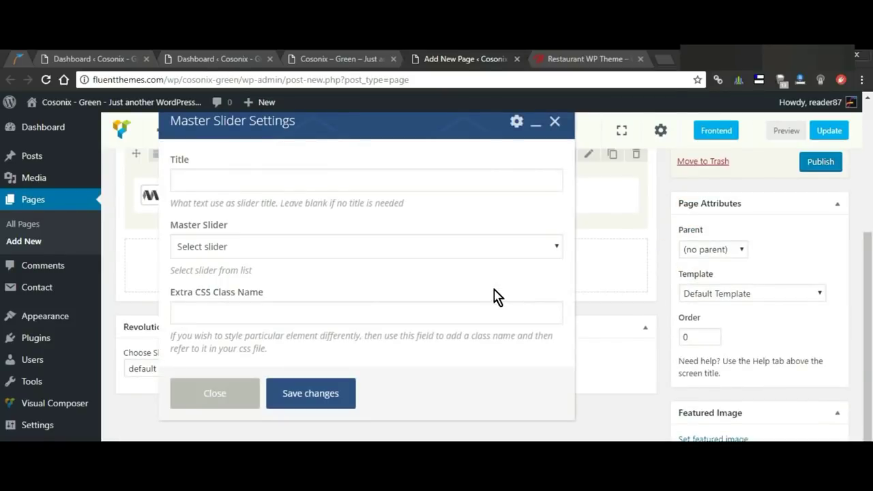
{"action": "left_click", "coordinate": [357, 177]}
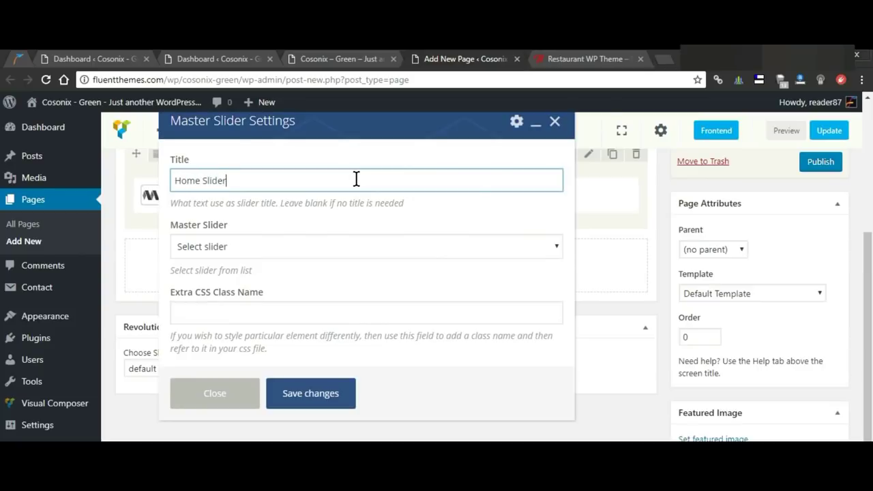
{"action": "left_click", "coordinate": [325, 398]}
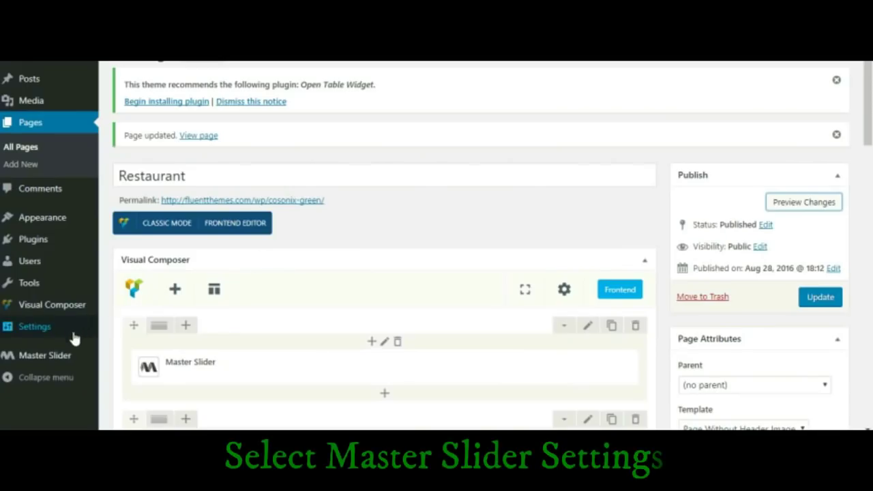
Step: Open the Master Slider admin in a new tab and start a new slider
{"action": "mouse_move", "coordinate": [62, 359]}
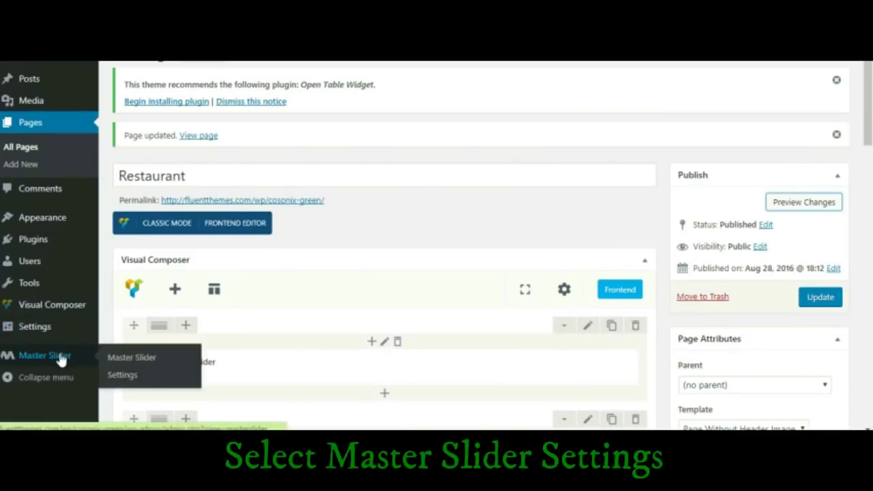
{"action": "right_click", "coordinate": [133, 365]}
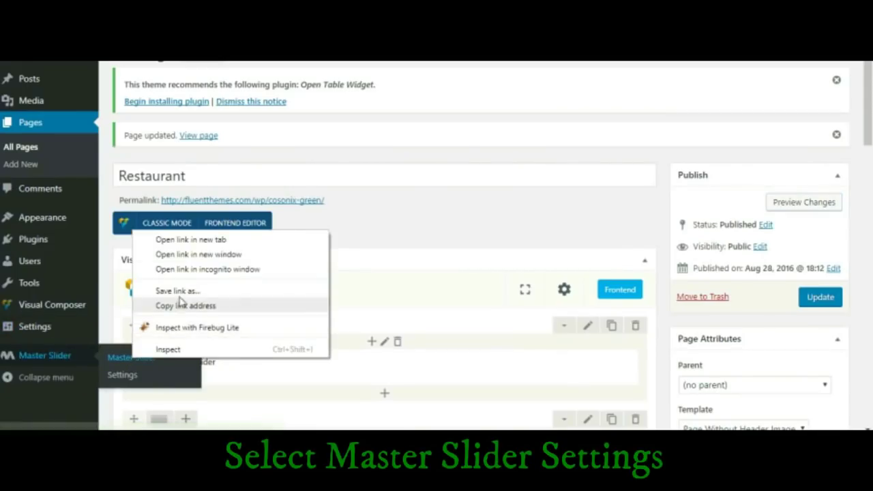
{"action": "left_click", "coordinate": [191, 240]}
{"action": "key", "text": "ctrl+Tab"}
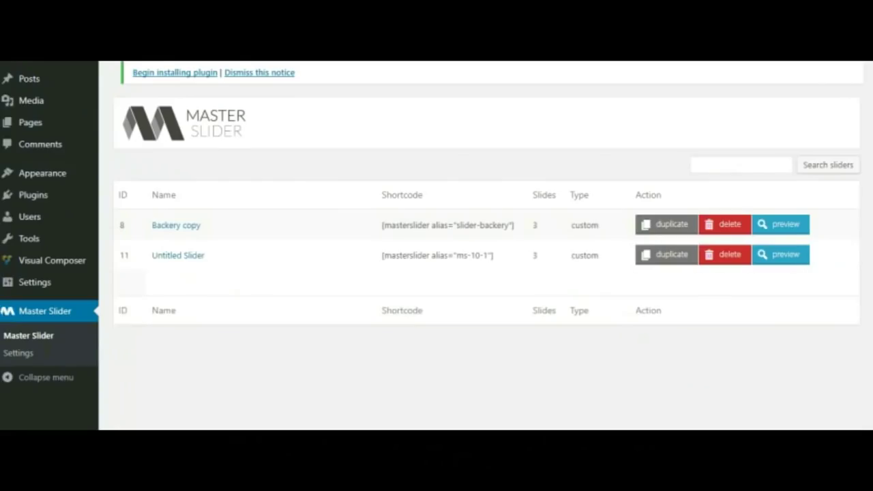
{"action": "scroll", "coordinate": [460, 191], "scroll_direction": "down", "scroll_amount": 3}
{"action": "scroll", "coordinate": [457, 194], "scroll_direction": "down", "scroll_amount": 1}
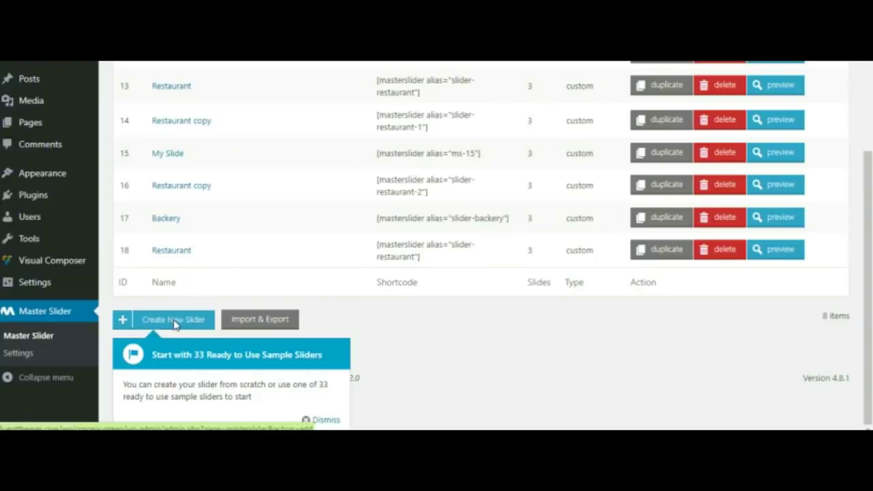
{"action": "left_click", "coordinate": [174, 325]}
Step: Create the slider from the Restaurant Slider theme preview template
{"action": "scroll", "coordinate": [553, 234], "scroll_direction": "up", "scroll_amount": 5}
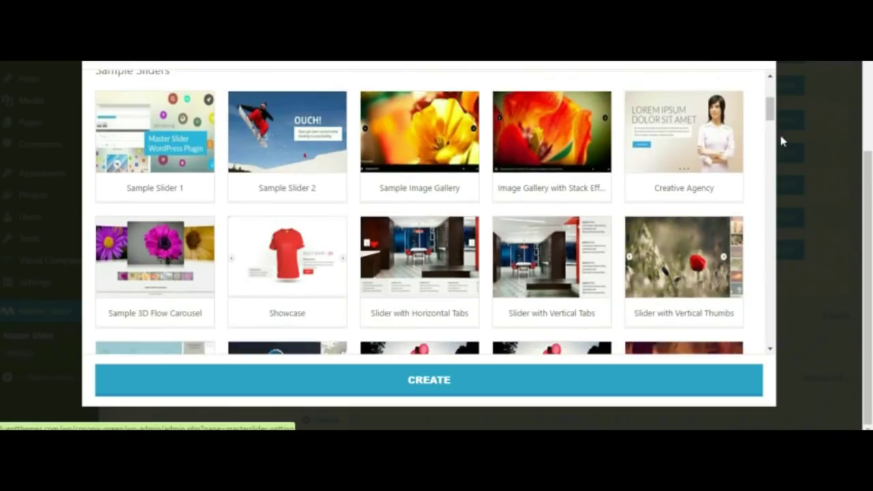
{"action": "scroll", "coordinate": [766, 104], "scroll_direction": "up", "scroll_amount": 3}
{"action": "scroll", "coordinate": [755, 178], "scroll_direction": "down", "scroll_amount": 10}
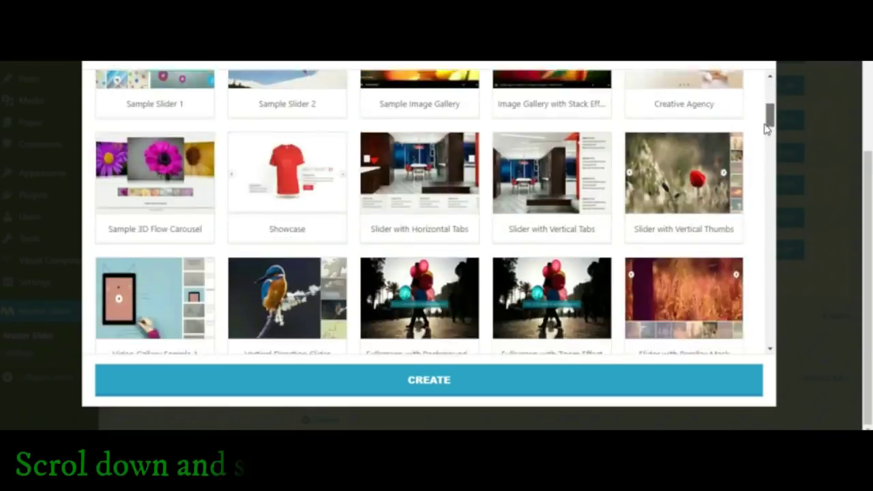
{"action": "scroll", "coordinate": [755, 178], "scroll_direction": "down", "scroll_amount": 15}
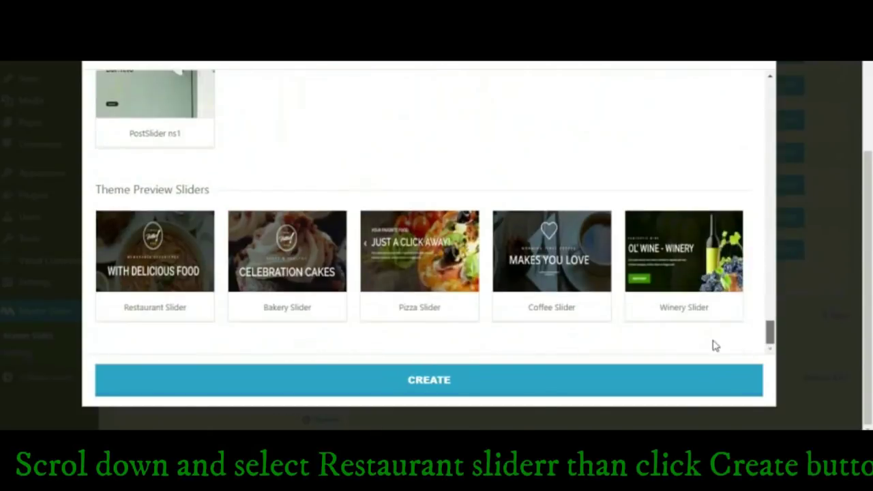
{"action": "left_click_drag", "start_coordinate": [99, 189], "coordinate": [203, 193]}
{"action": "left_click", "coordinate": [262, 187]}
{"action": "left_click", "coordinate": [165, 281]}
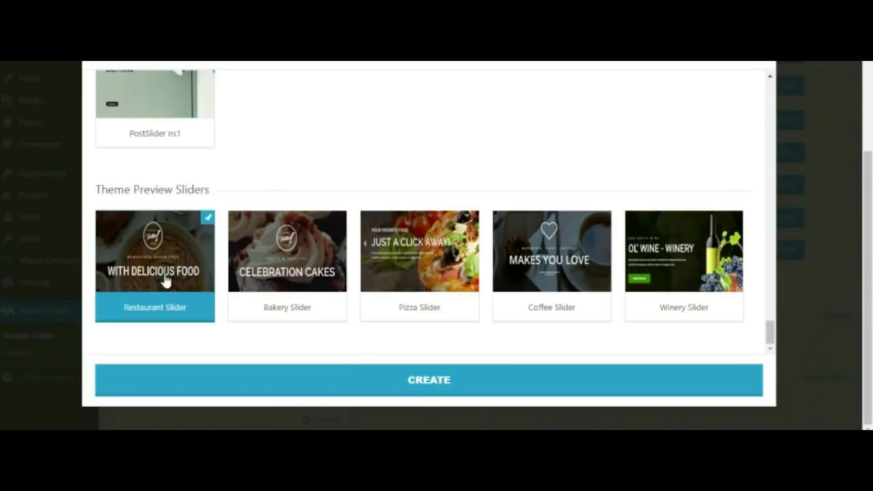
{"action": "left_click", "coordinate": [420, 389]}
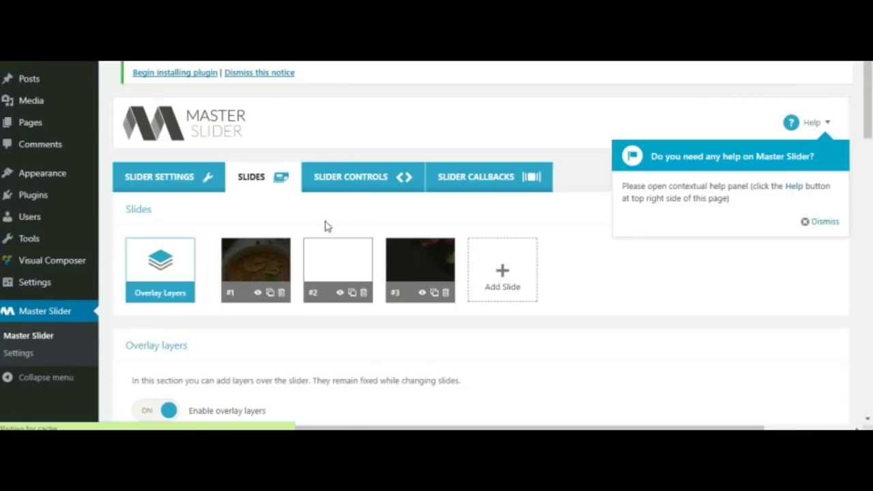
Step: Inspect slides #1, #2 and #3 of the new Restaurant slider
{"action": "scroll", "coordinate": [307, 232], "scroll_direction": "down", "scroll_amount": 1}
{"action": "left_click", "coordinate": [248, 202]}
{"action": "scroll", "coordinate": [346, 308], "scroll_direction": "down", "scroll_amount": 5}
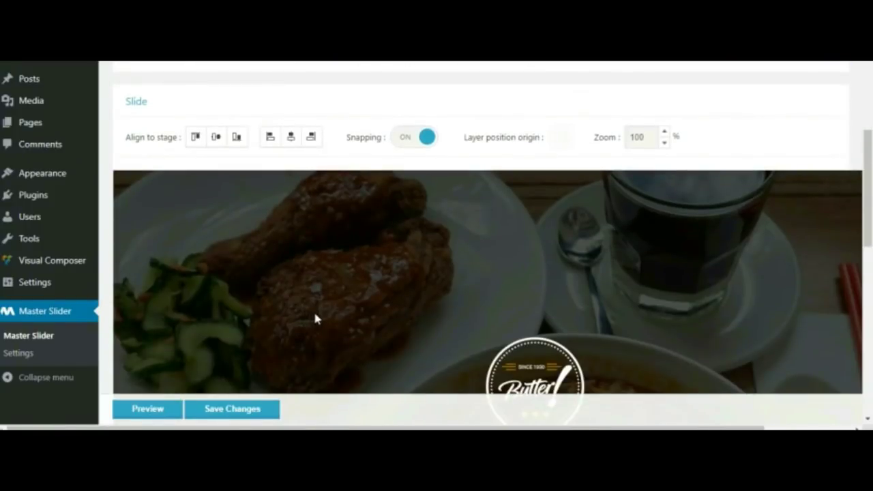
{"action": "scroll", "coordinate": [311, 317], "scroll_direction": "up", "scroll_amount": 4}
{"action": "left_click", "coordinate": [334, 153]}
{"action": "scroll", "coordinate": [356, 312], "scroll_direction": "down", "scroll_amount": 5}
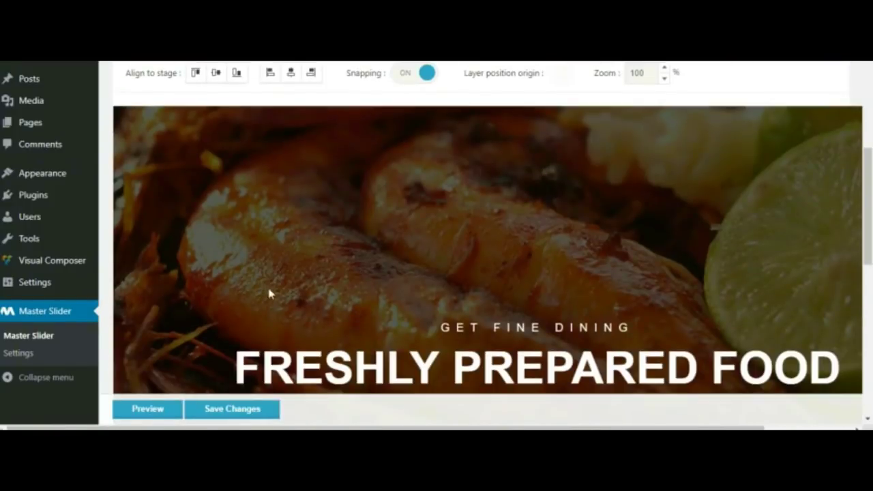
{"action": "scroll", "coordinate": [334, 339], "scroll_direction": "up", "scroll_amount": 4}
{"action": "left_click", "coordinate": [407, 188]}
{"action": "scroll", "coordinate": [361, 327], "scroll_direction": "down", "scroll_amount": 5}
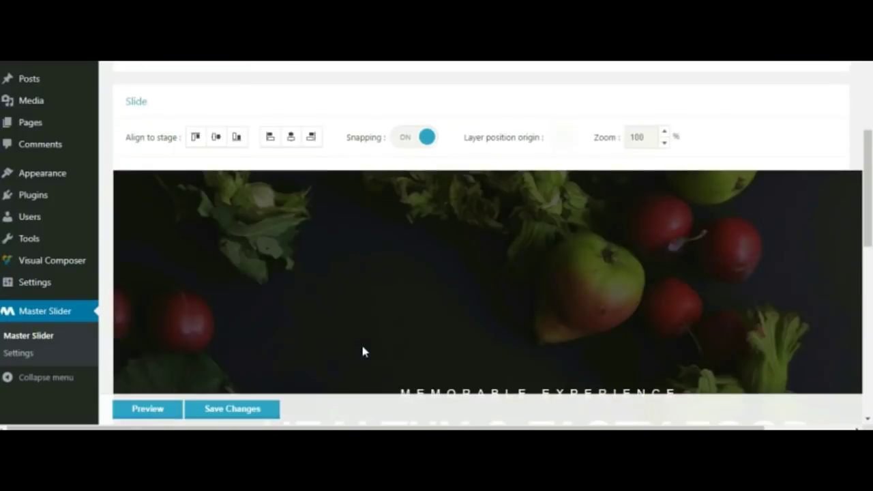
{"action": "scroll", "coordinate": [429, 302], "scroll_direction": "up", "scroll_amount": 5}
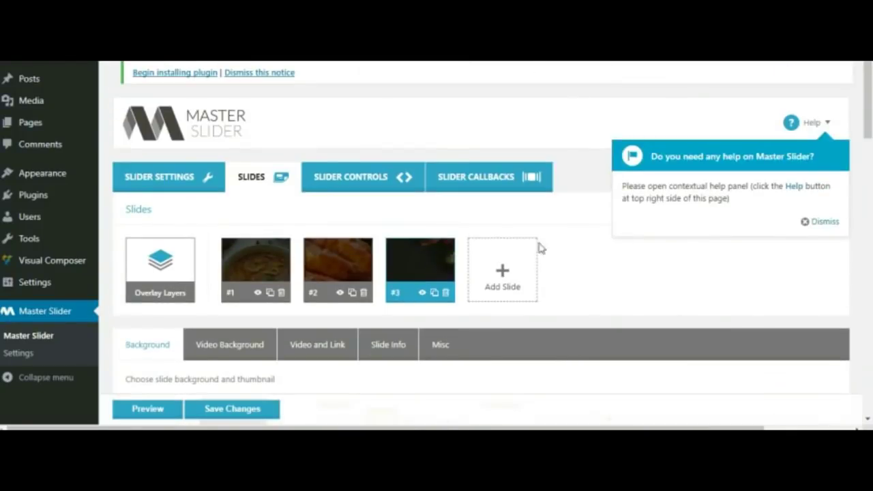
{"action": "scroll", "coordinate": [343, 307], "scroll_direction": "down", "scroll_amount": 5}
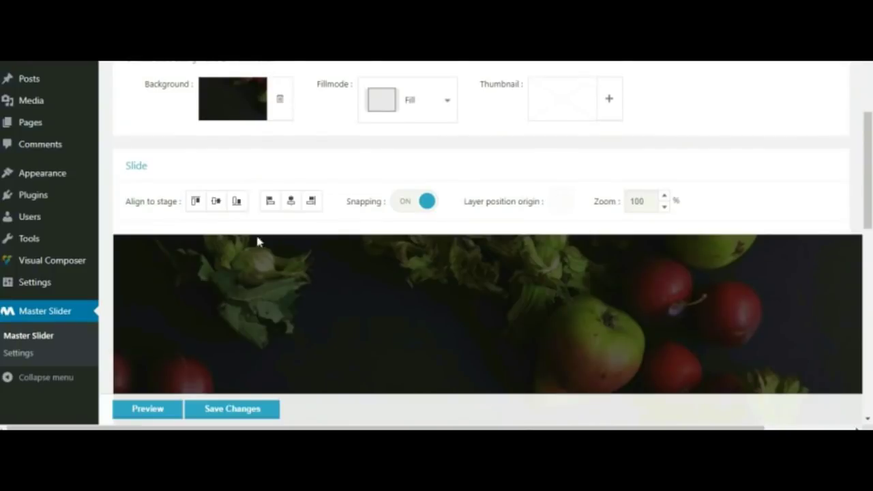
{"action": "scroll", "coordinate": [245, 287], "scroll_direction": "down", "scroll_amount": 5}
Step: Preview the slider through all its slides, close the preview, and save changes
{"action": "left_click", "coordinate": [159, 411]}
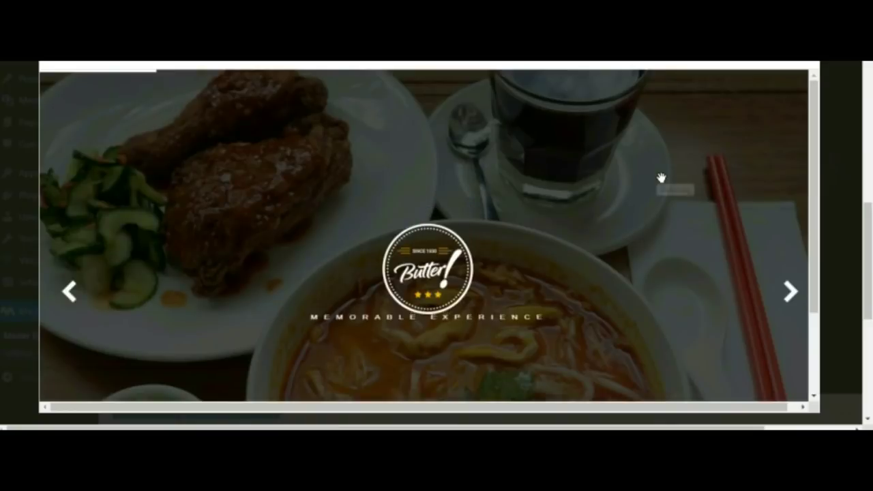
{"action": "left_click", "coordinate": [789, 292]}
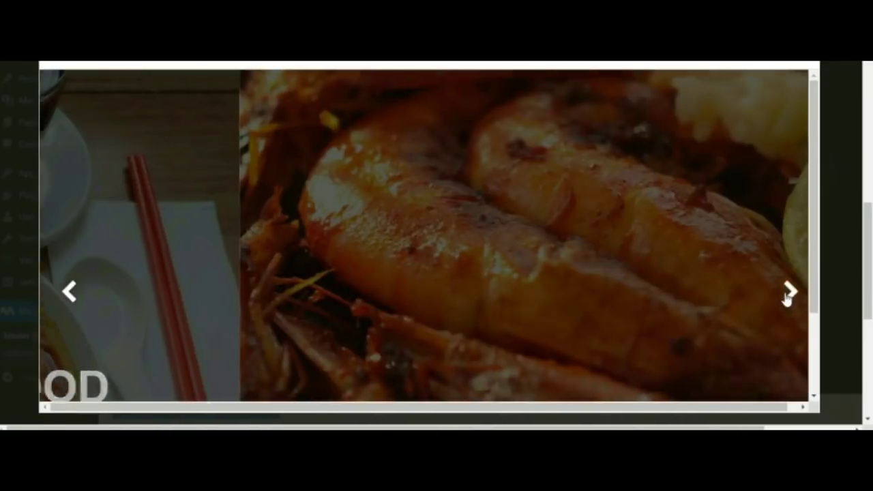
{"action": "left_click", "coordinate": [790, 292]}
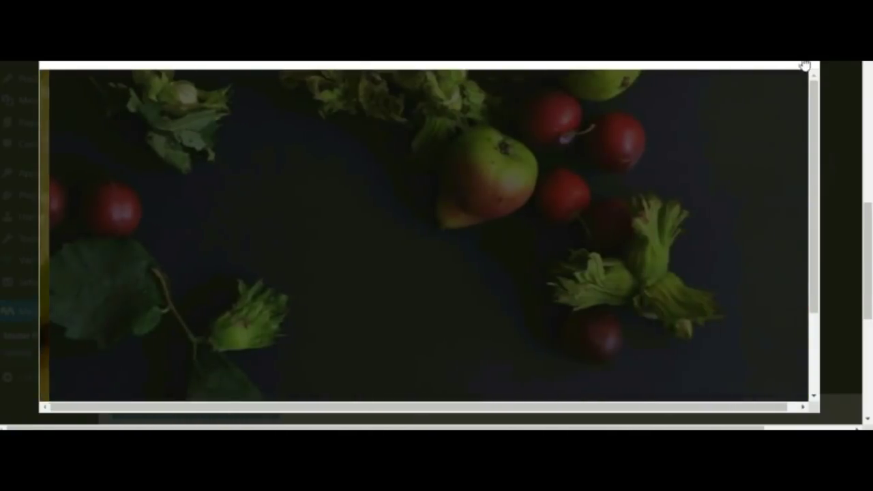
{"action": "left_click", "coordinate": [800, 77]}
{"action": "scroll", "coordinate": [378, 271], "scroll_direction": "down", "scroll_amount": 2}
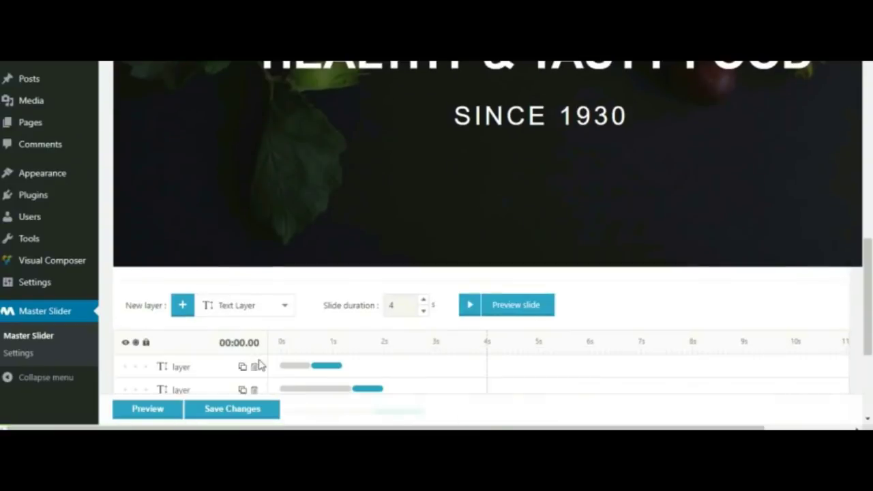
{"action": "left_click", "coordinate": [240, 411]}
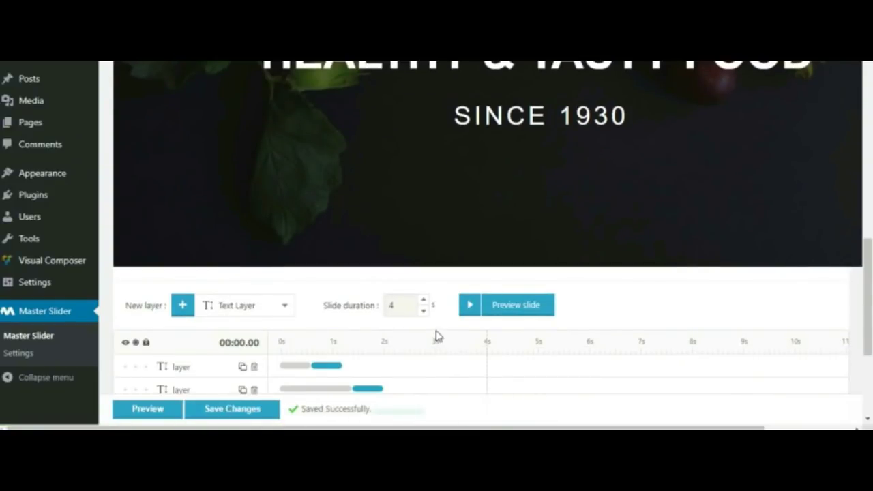
{"action": "scroll", "coordinate": [434, 331], "scroll_direction": "up", "scroll_amount": 6}
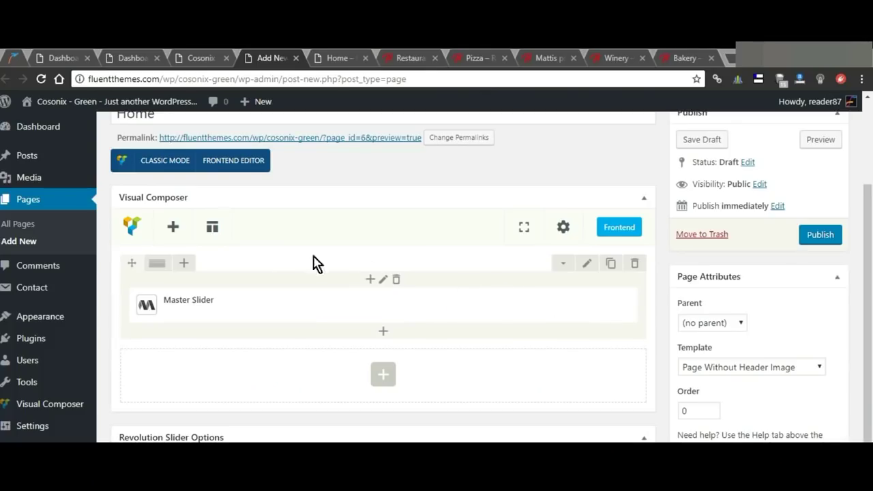
Step: Link the Master Slider element to Restaurant, title it 'Home Slide 1', and close the old preview tab
{"action": "left_click", "coordinate": [396, 309]}
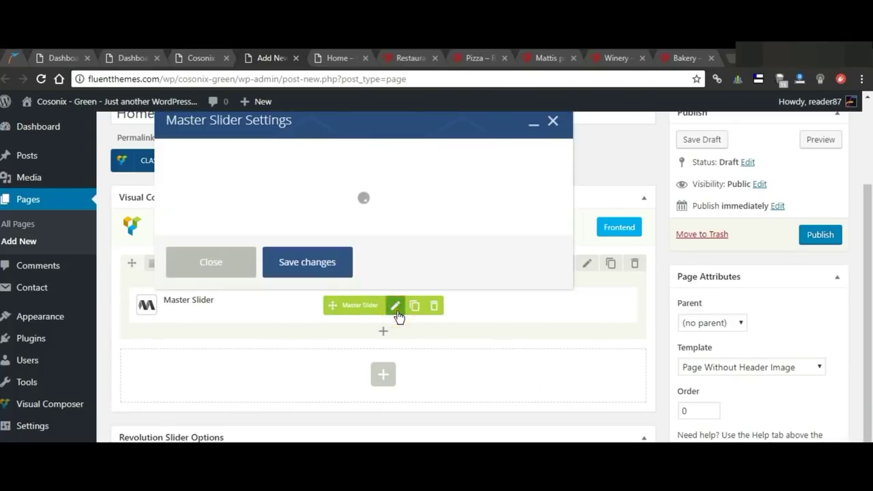
{"action": "left_click", "coordinate": [300, 188]}
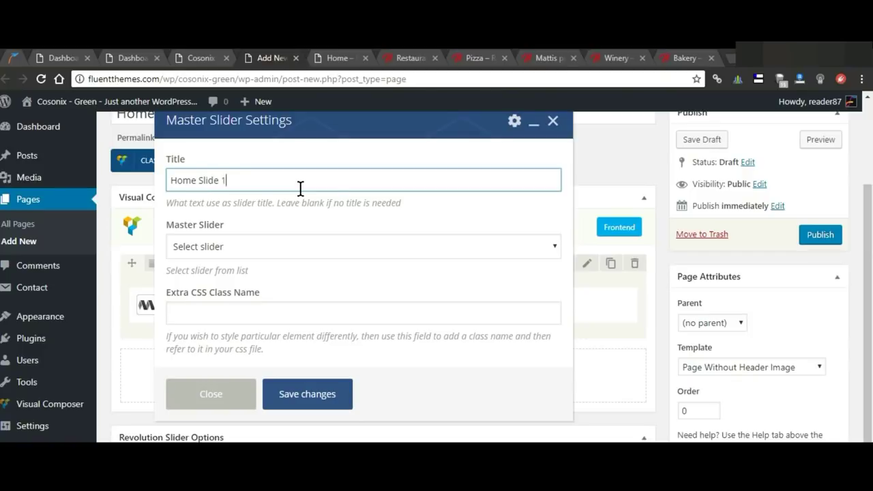
{"action": "left_click", "coordinate": [185, 249]}
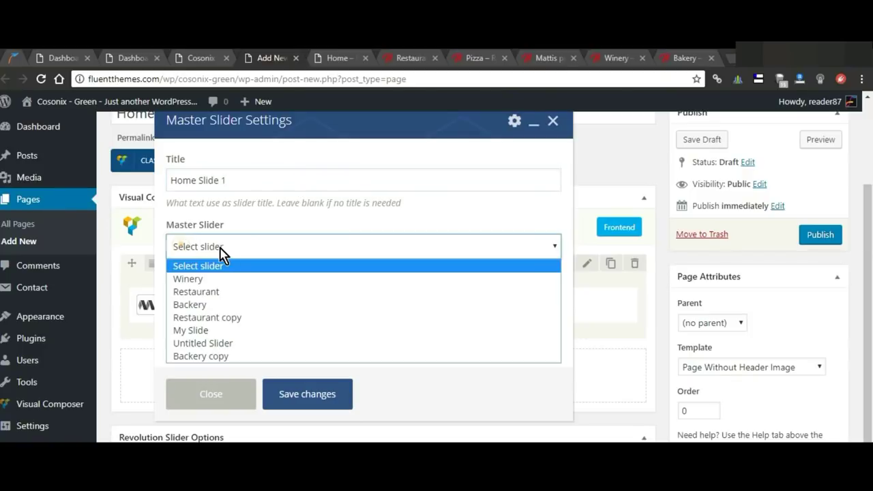
{"action": "left_click", "coordinate": [195, 292]}
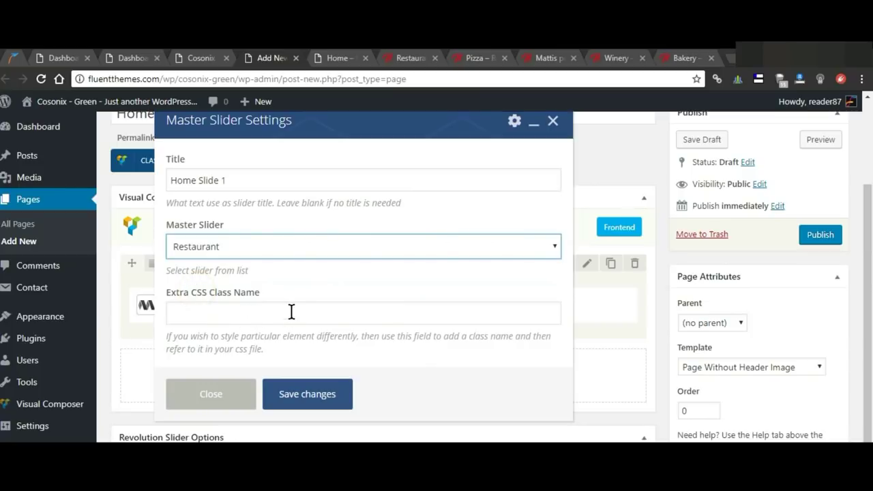
{"action": "left_click", "coordinate": [321, 401]}
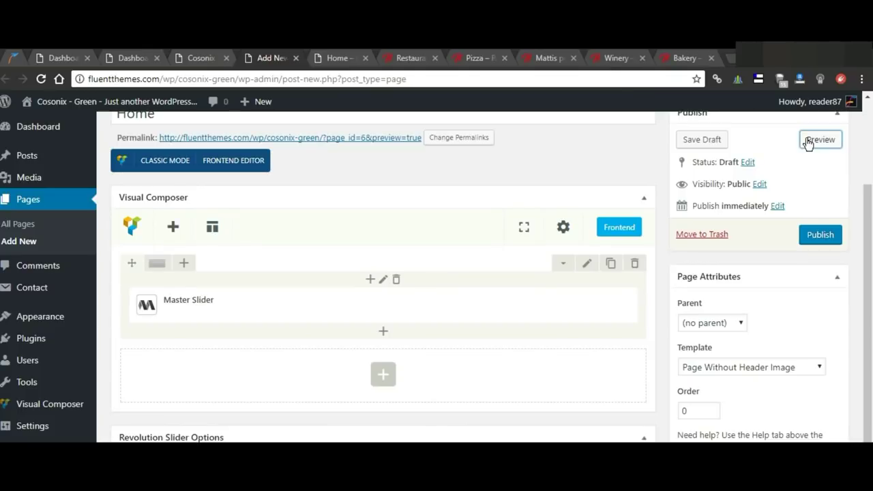
{"action": "right_click", "coordinate": [808, 142]}
{"action": "left_click", "coordinate": [366, 58]}
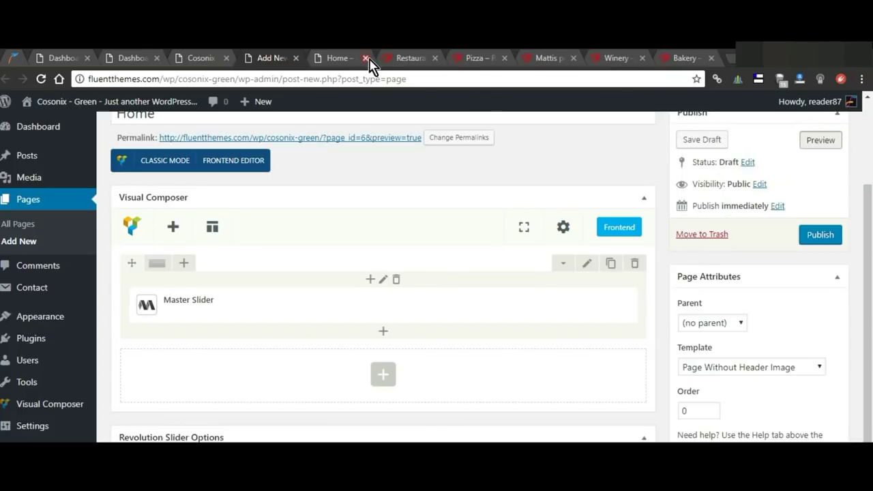
{"action": "left_click", "coordinate": [811, 140]}
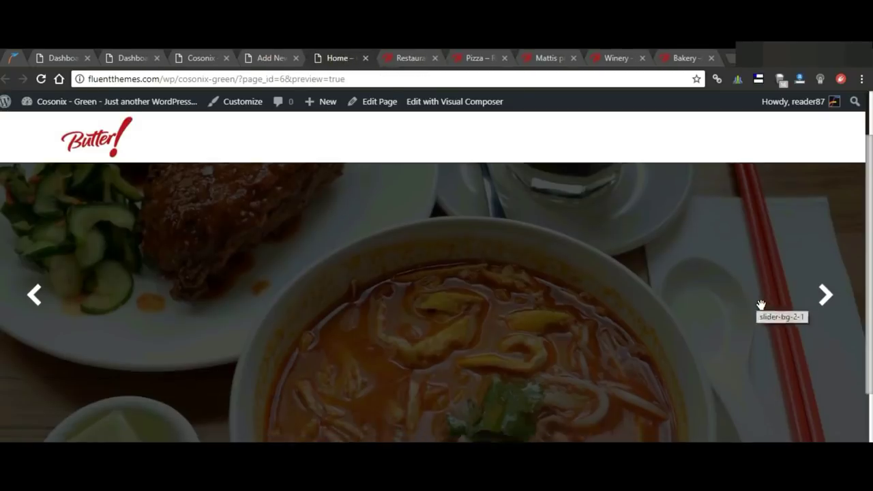
{"action": "scroll", "coordinate": [762, 305], "scroll_direction": "down", "scroll_amount": 3}
{"action": "scroll", "coordinate": [761, 305], "scroll_direction": "up", "scroll_amount": 3}
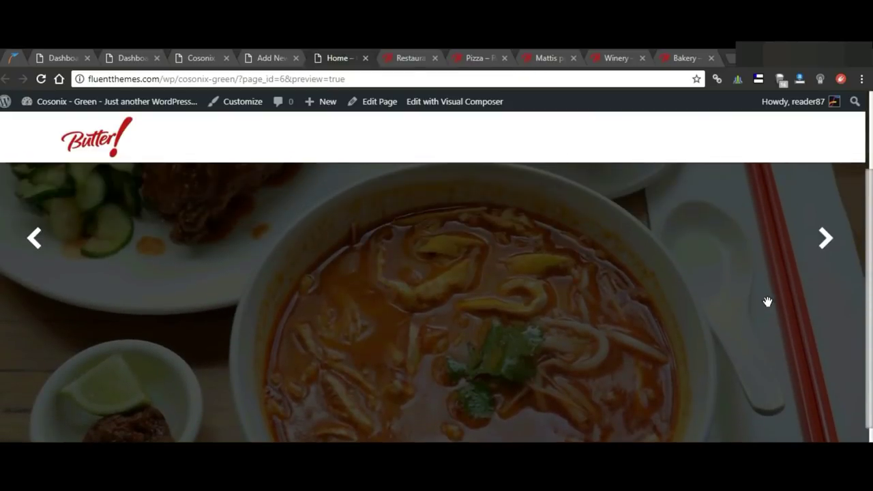
{"action": "left_click", "coordinate": [824, 239]}
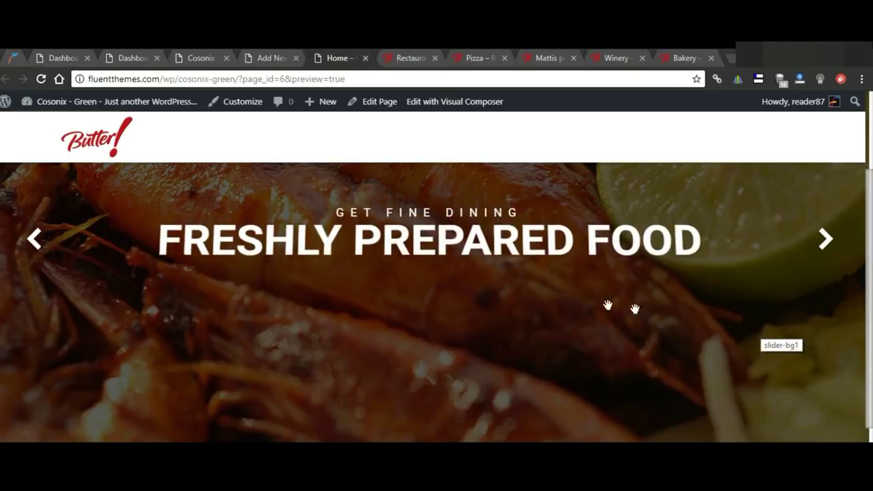
{"action": "left_click", "coordinate": [821, 250]}
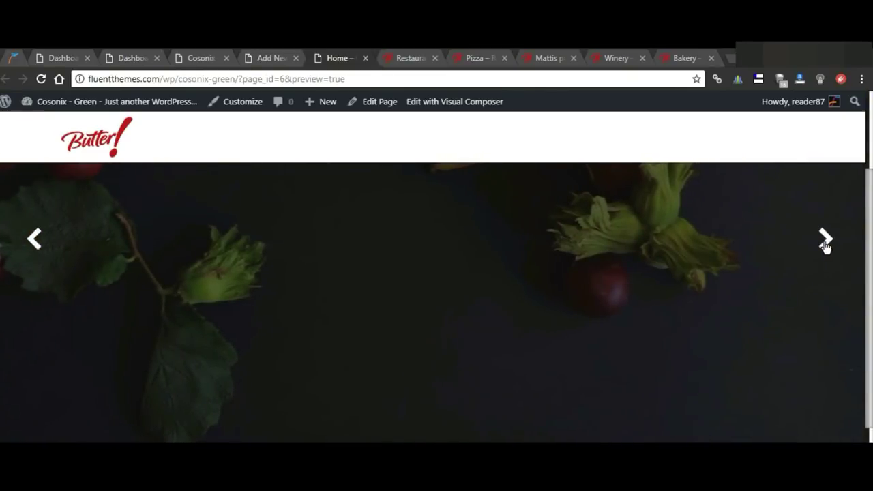
{"action": "left_click", "coordinate": [826, 242]}
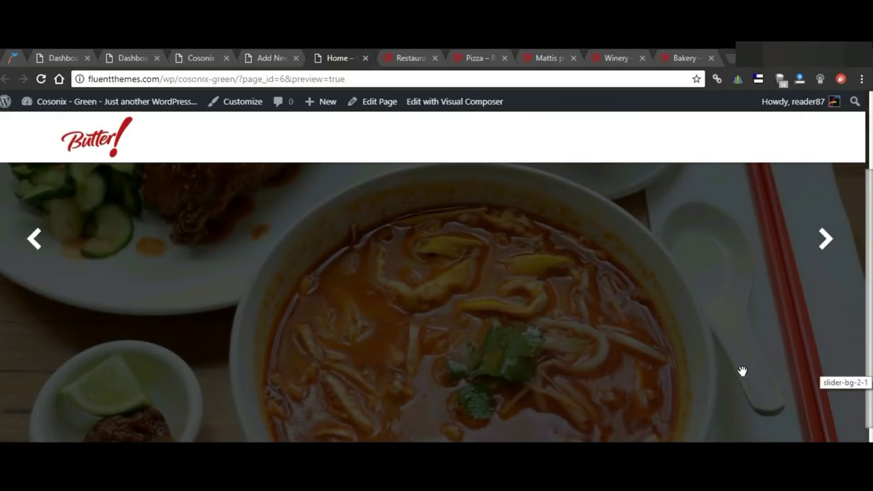
{"action": "scroll", "coordinate": [742, 371], "scroll_direction": "down", "scroll_amount": 2}
{"action": "scroll", "coordinate": [742, 371], "scroll_direction": "up", "scroll_amount": 4}
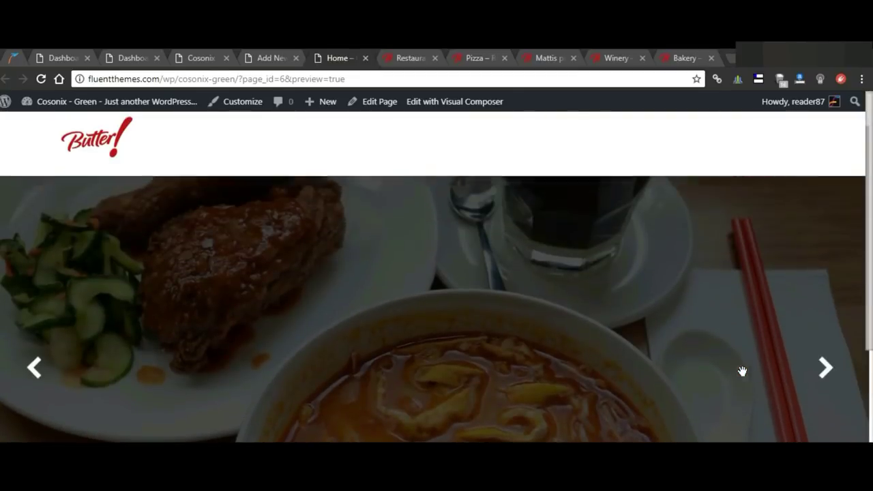
{"action": "left_click", "coordinate": [263, 58]}
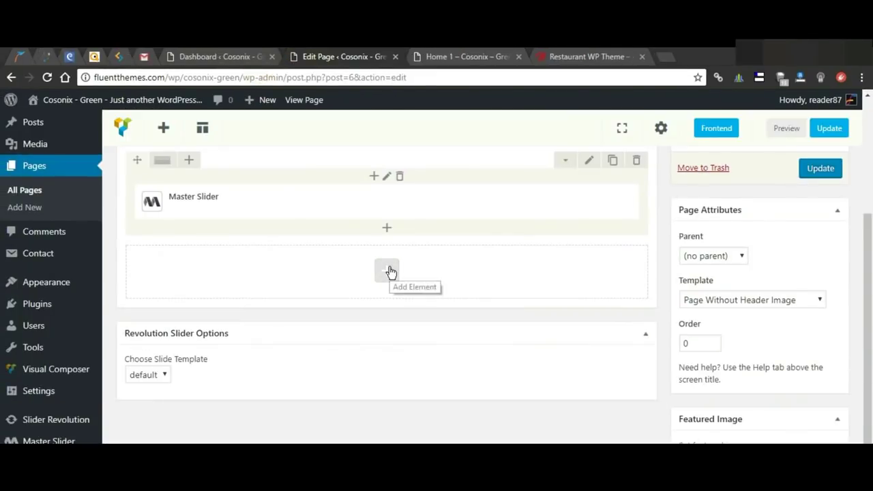
Step: Insert an FT- Welcome Section - 1 element in a new row below the Master Slider
{"action": "left_click", "coordinate": [386, 270]}
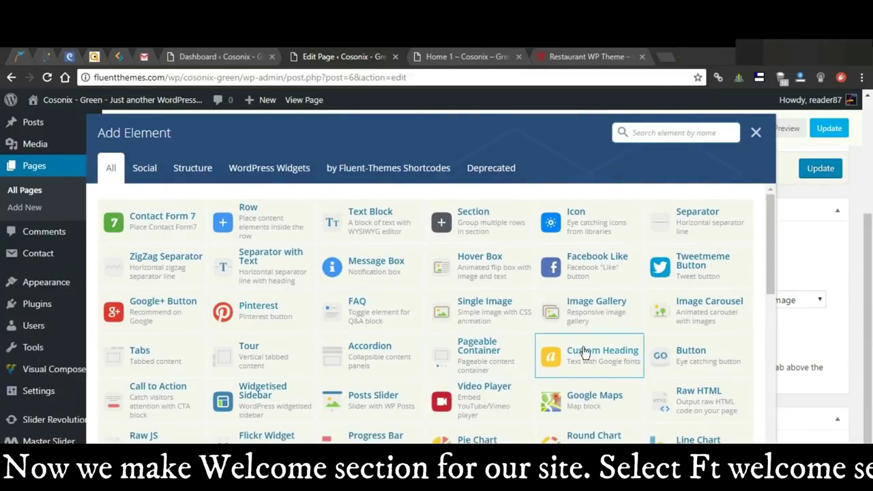
{"action": "scroll", "coordinate": [550, 362], "scroll_direction": "down", "scroll_amount": 5}
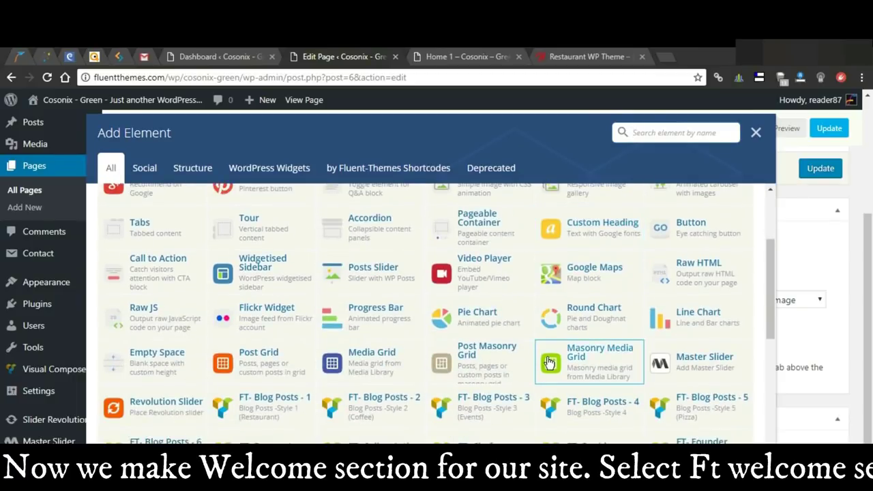
{"action": "scroll", "coordinate": [547, 361], "scroll_direction": "down", "scroll_amount": 1}
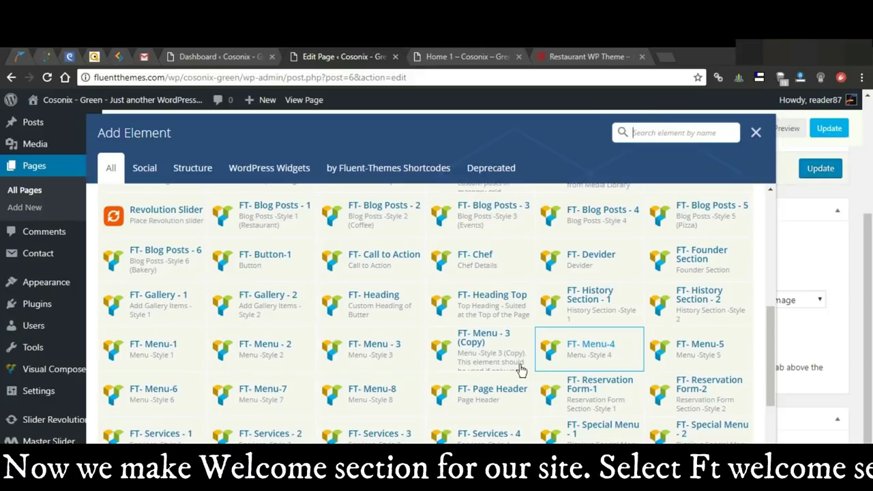
{"action": "scroll", "coordinate": [450, 390], "scroll_direction": "down", "scroll_amount": 2}
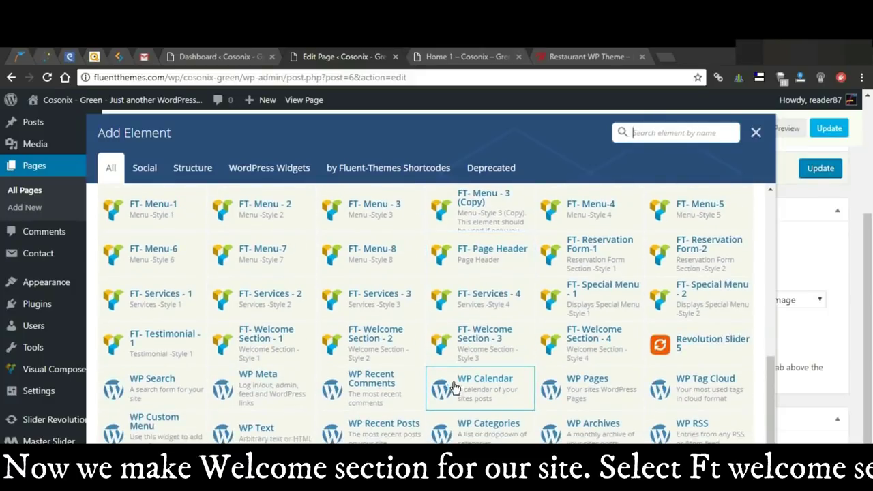
{"action": "left_click", "coordinate": [266, 343]}
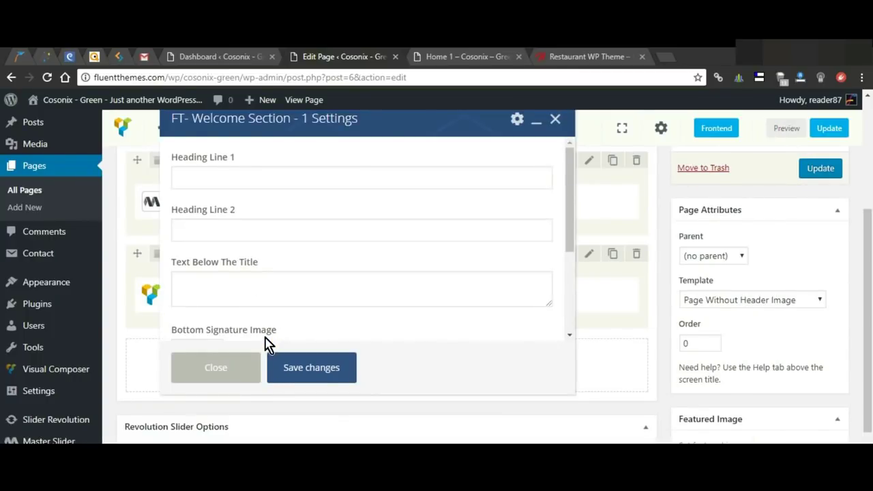
Step: Set the welcome headings to 'Welcom To' and 'The Butter', paste the body paragraph, and pick a signature image
{"action": "left_click", "coordinate": [295, 172]}
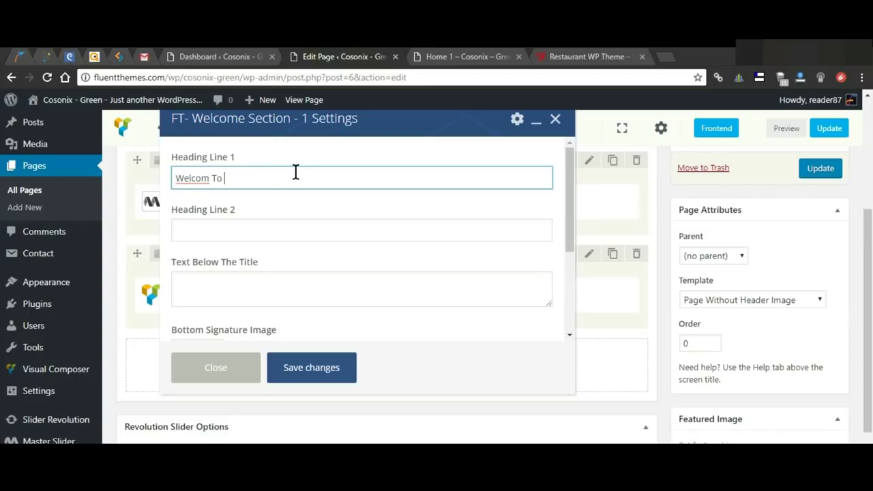
{"action": "left_click", "coordinate": [286, 230]}
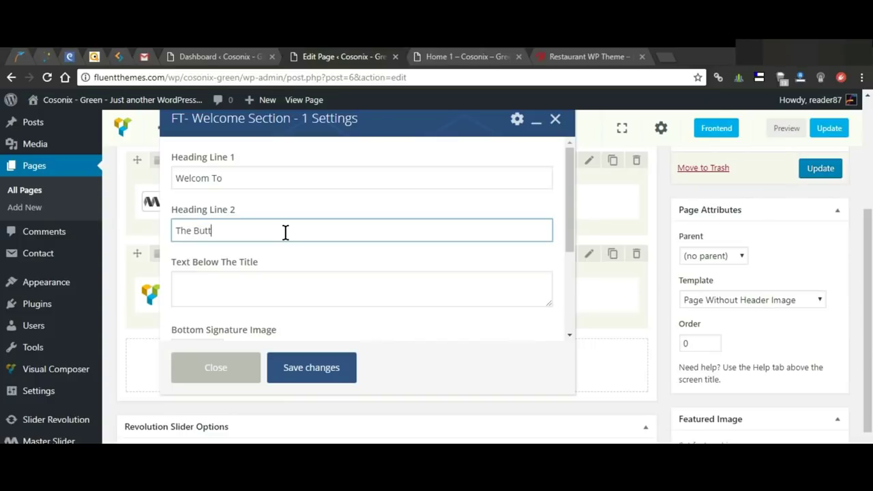
{"action": "left_click", "coordinate": [314, 280]}
{"action": "key", "text": "ctrl+v"}
{"action": "scroll", "coordinate": [317, 278], "scroll_direction": "down", "scroll_amount": 1}
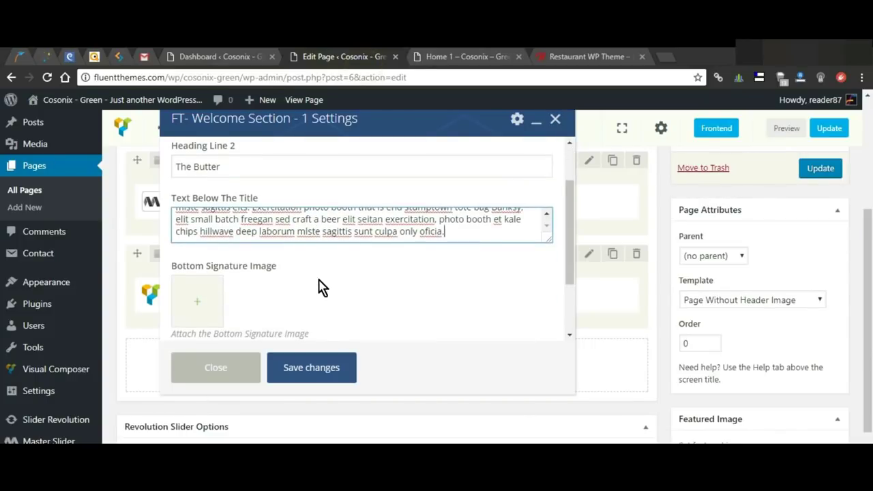
{"action": "left_click", "coordinate": [202, 304]}
{"action": "left_click", "coordinate": [203, 303]}
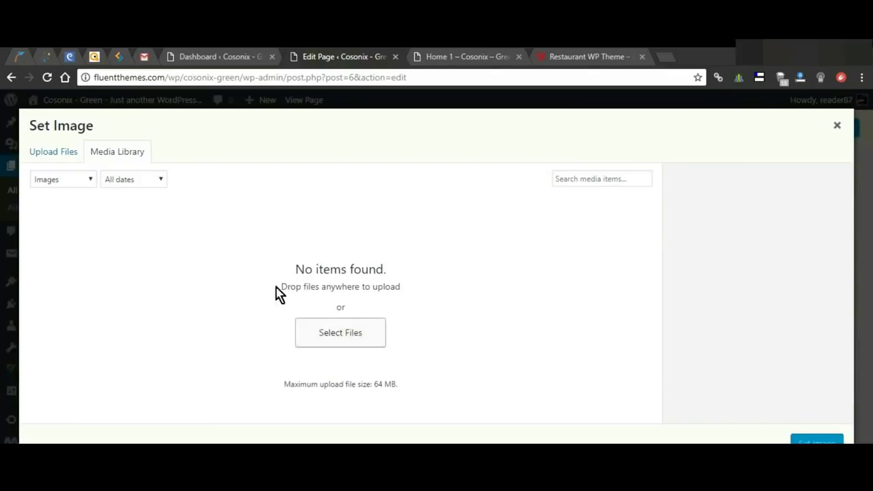
Step: Upload site-img04.jpg and set it as the Bottom Signature Image
{"action": "left_click", "coordinate": [45, 154]}
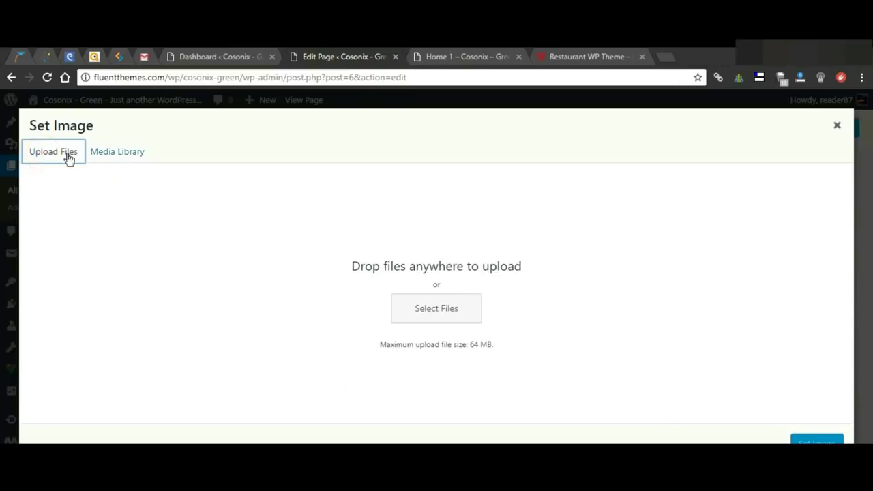
{"action": "left_click", "coordinate": [449, 312]}
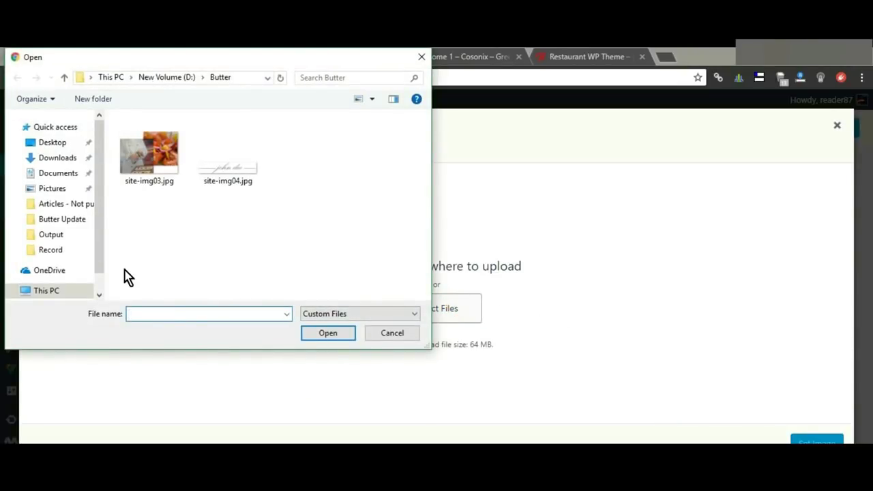
{"action": "left_click", "coordinate": [332, 335]}
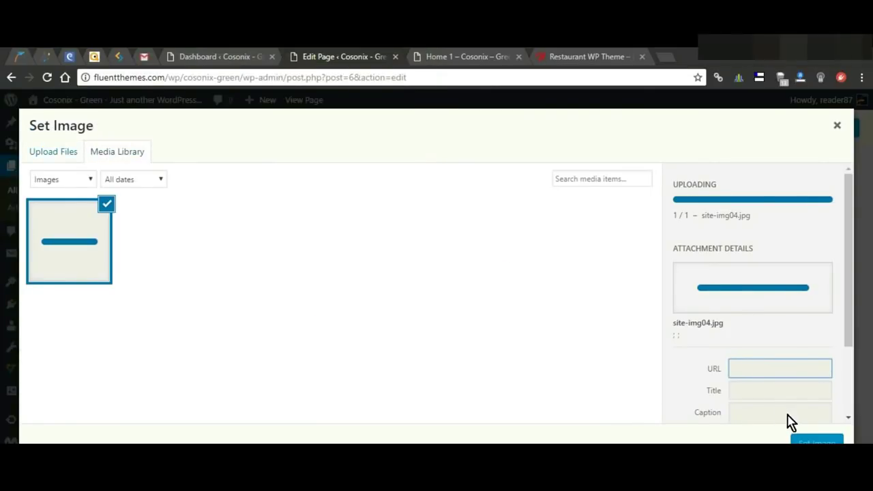
{"action": "scroll", "coordinate": [805, 377], "scroll_direction": "down", "scroll_amount": 3}
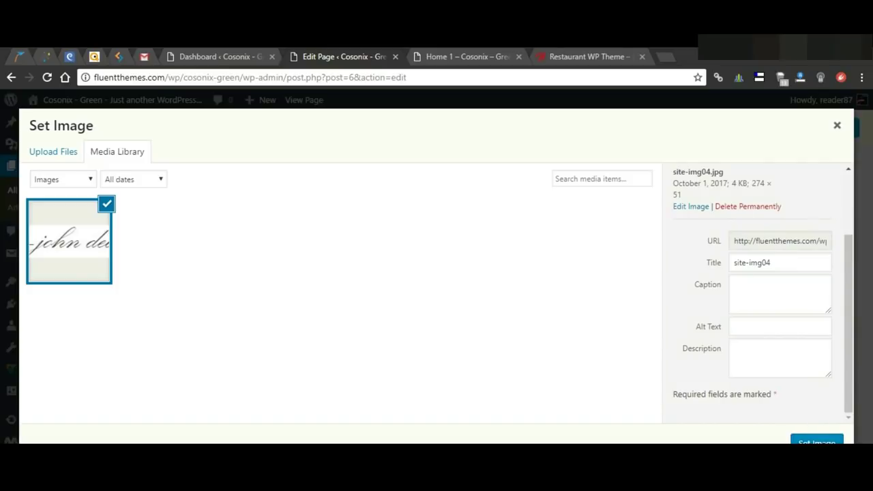
{"action": "left_click", "coordinate": [822, 440]}
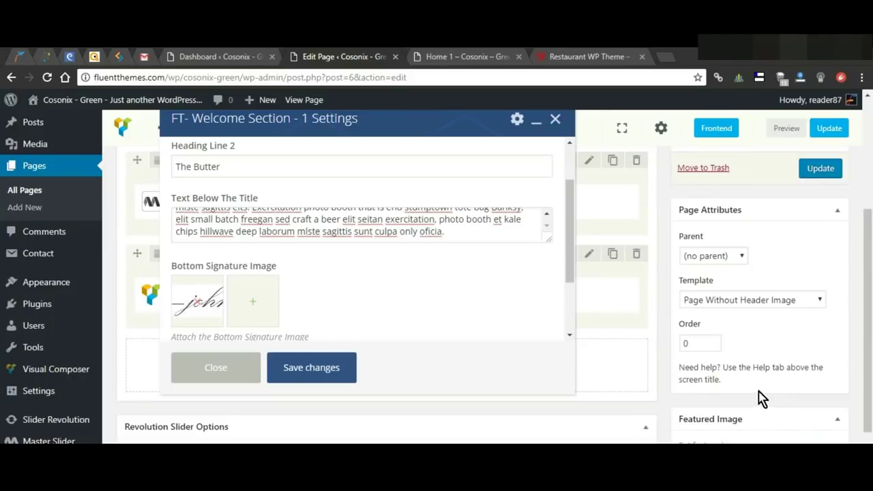
{"action": "left_click_drag", "start_coordinate": [569, 255], "coordinate": [552, 332]}
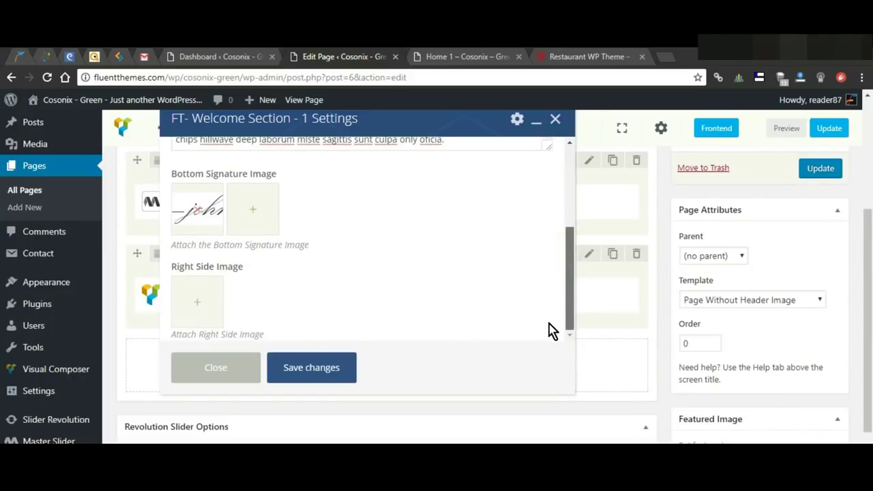
Step: Upload site-img03.jpg and set it as the Right Side Image
{"action": "left_click", "coordinate": [203, 306]}
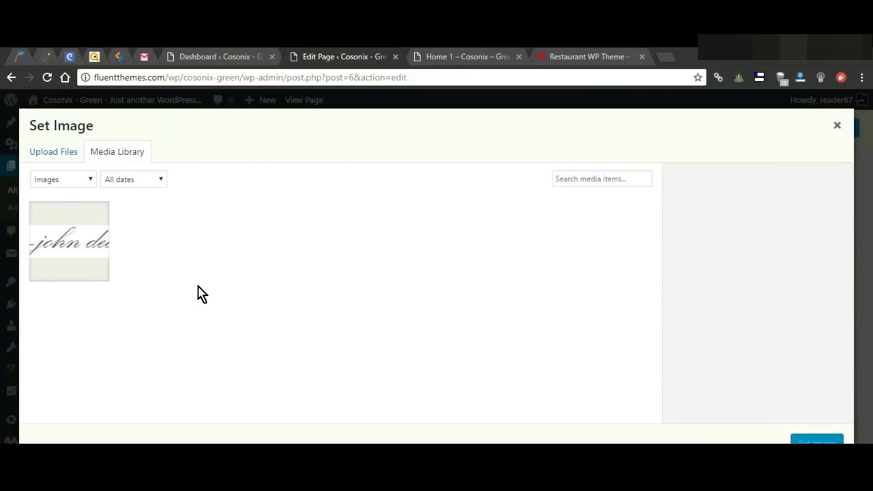
{"action": "left_click", "coordinate": [60, 158]}
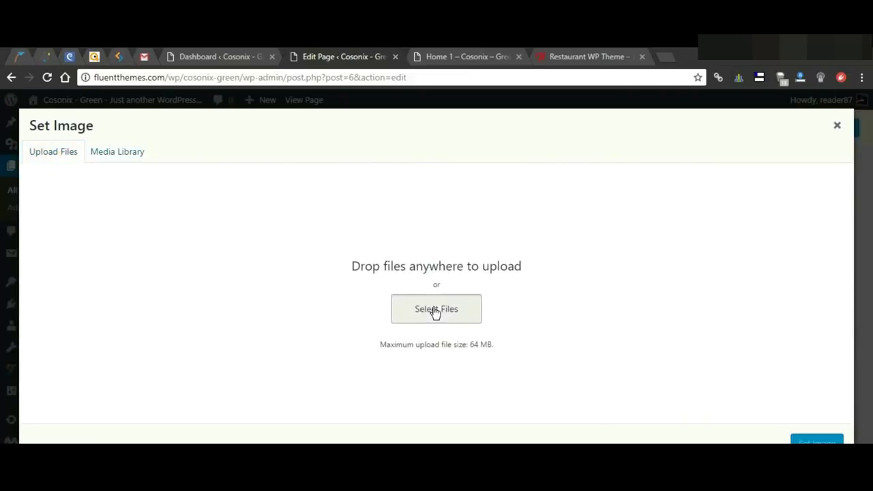
{"action": "left_click", "coordinate": [432, 308]}
{"action": "left_click", "coordinate": [170, 161]}
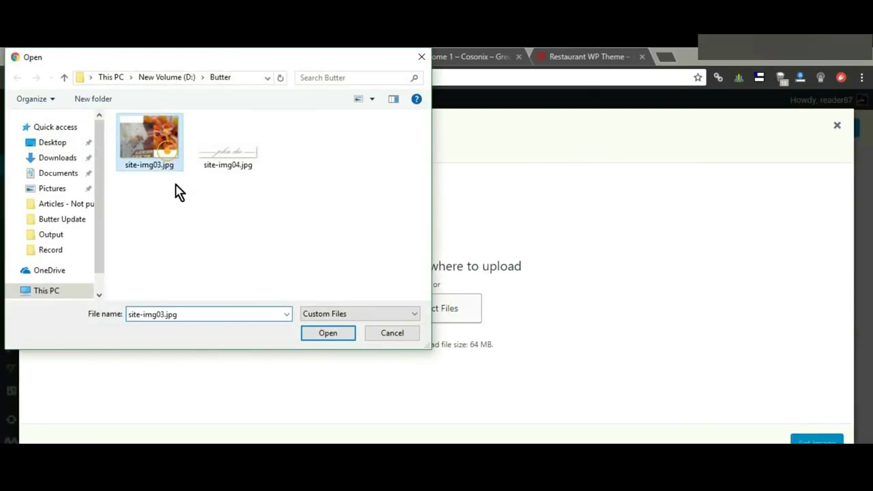
{"action": "left_click", "coordinate": [342, 335]}
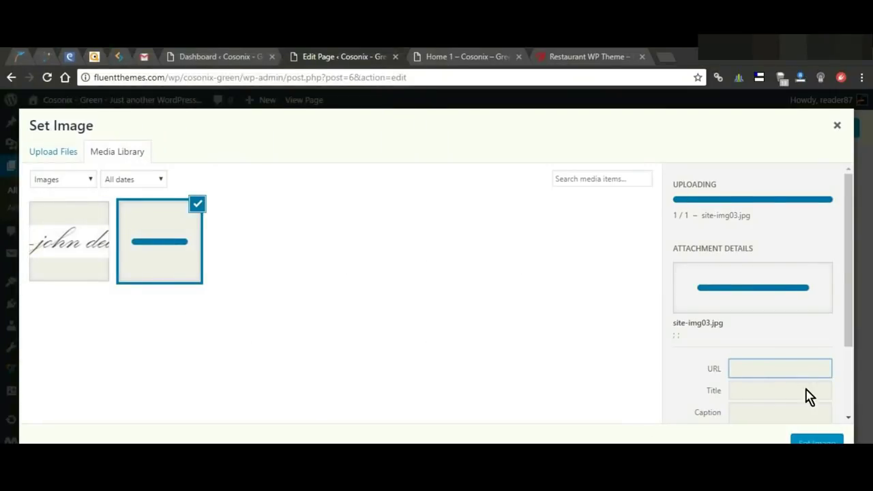
{"action": "scroll", "coordinate": [793, 406], "scroll_direction": "down", "scroll_amount": 3}
{"action": "scroll", "coordinate": [765, 275], "scroll_direction": "down", "scroll_amount": 2}
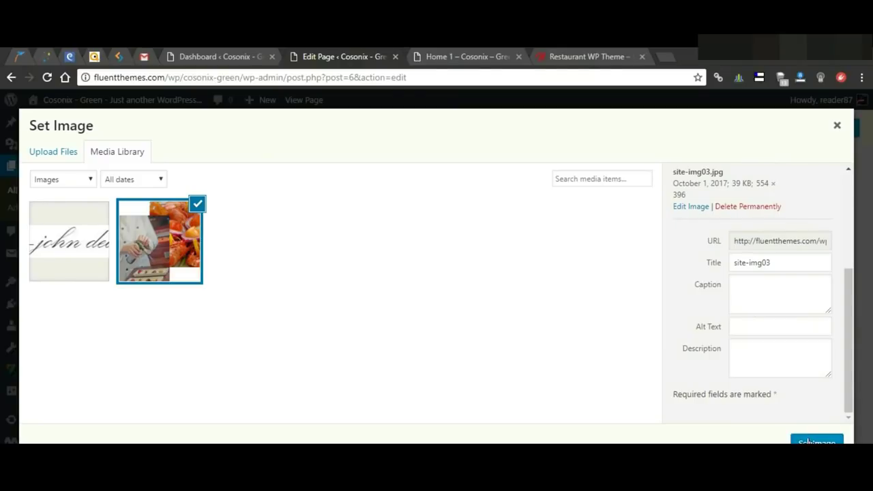
{"action": "left_click", "coordinate": [811, 442]}
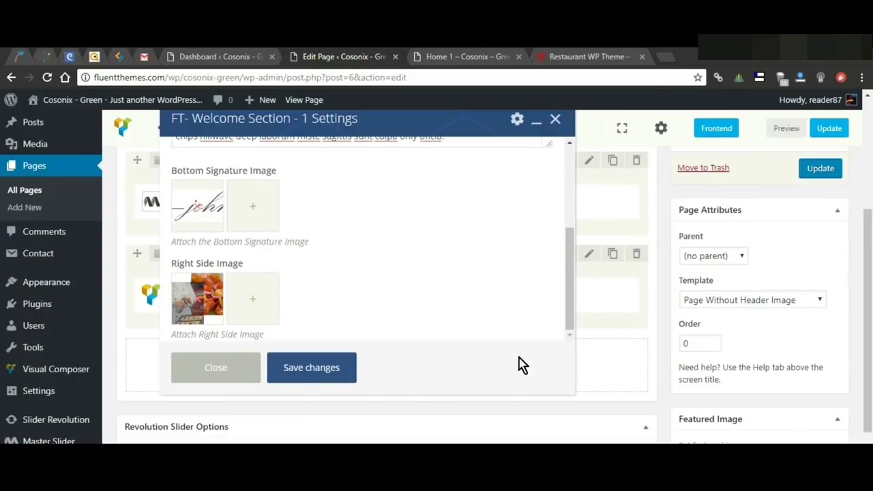
Step: Save the welcome section and check its WELCOM TO THE BUTTER heading, text and photos in preview
{"action": "left_click", "coordinate": [319, 369]}
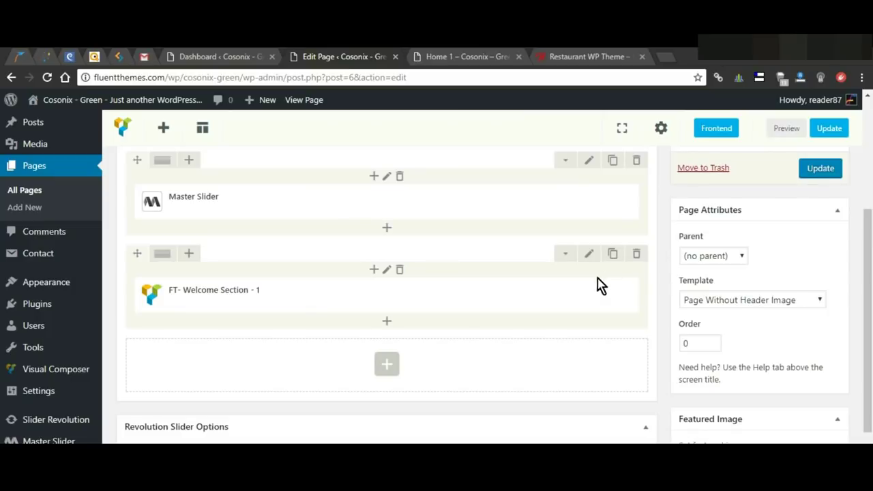
{"action": "left_click", "coordinate": [791, 129]}
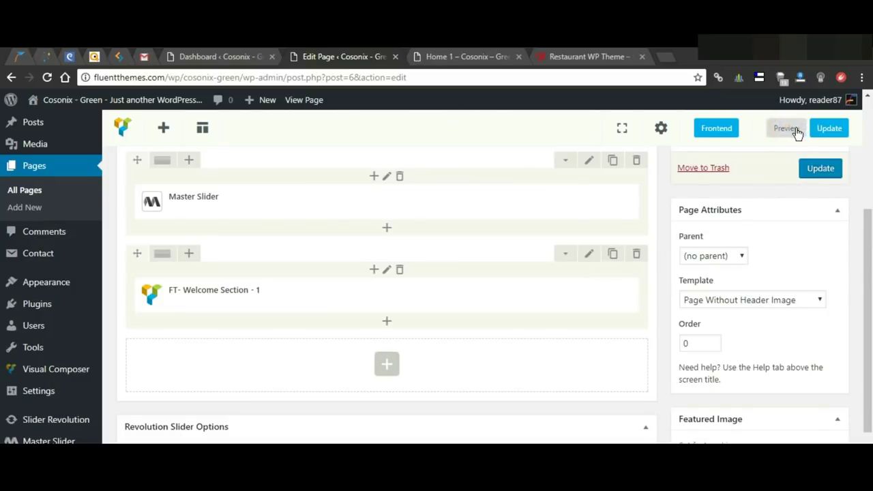
{"action": "left_click", "coordinate": [440, 56]}
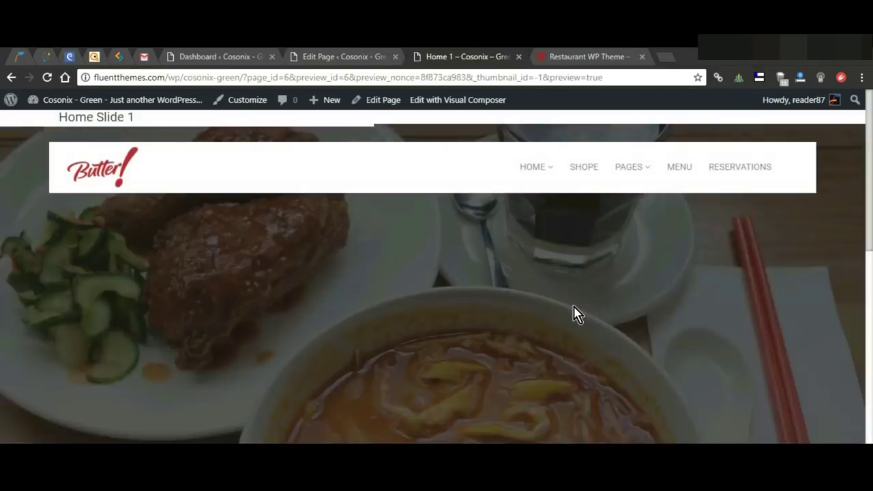
{"action": "scroll", "coordinate": [577, 311], "scroll_direction": "down", "scroll_amount": 3}
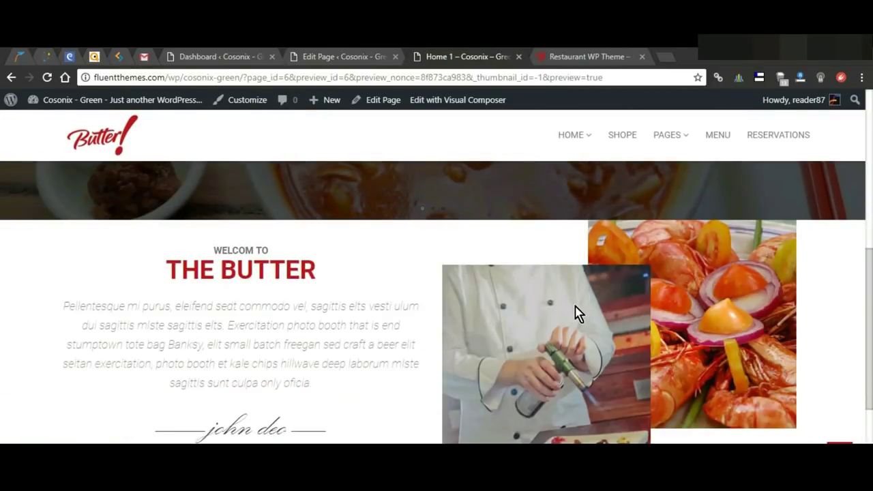
{"action": "scroll", "coordinate": [577, 311], "scroll_direction": "up", "scroll_amount": 1}
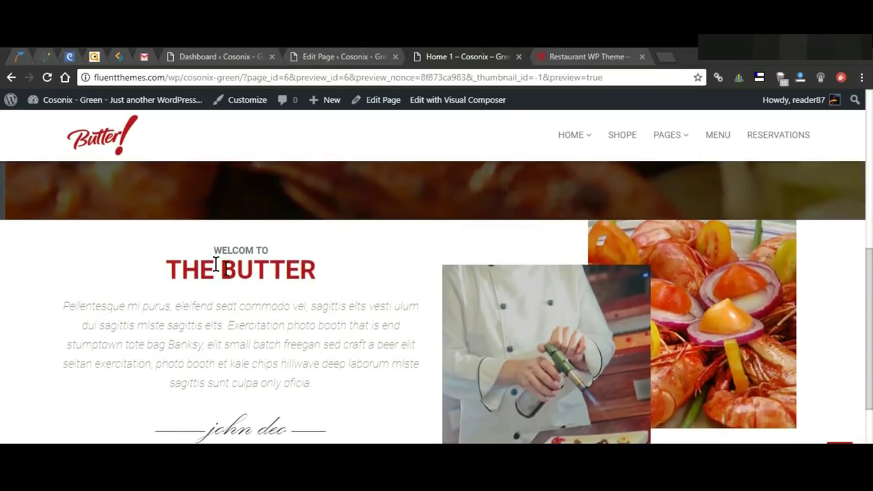
{"action": "left_click_drag", "start_coordinate": [211, 250], "coordinate": [285, 254]}
{"action": "left_click_drag", "start_coordinate": [165, 271], "coordinate": [229, 272]}
{"action": "left_click_drag", "start_coordinate": [225, 345], "coordinate": [240, 344]}
{"action": "left_click", "coordinate": [344, 57]}
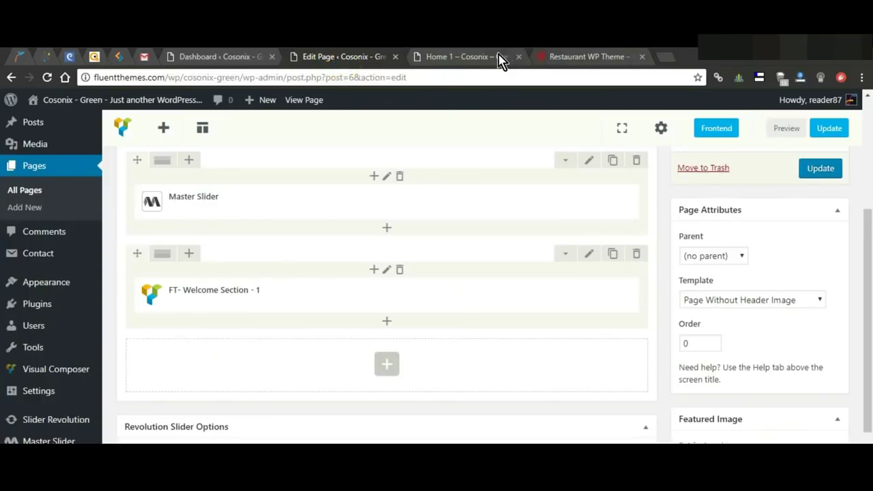
Step: Set the welcome row's top padding to 80px
{"action": "scroll", "coordinate": [487, 289], "scroll_direction": "up", "scroll_amount": 2}
{"action": "scroll", "coordinate": [487, 328], "scroll_direction": "down", "scroll_amount": 2}
{"action": "left_click", "coordinate": [589, 255]}
{"action": "left_click_drag", "start_coordinate": [187, 304], "coordinate": [169, 301]}
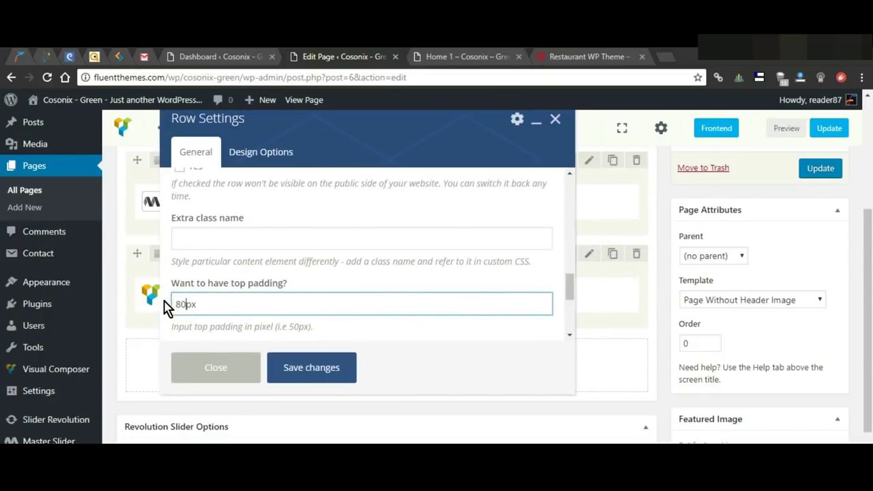
{"action": "left_click", "coordinate": [292, 367]}
Step: Preview the Home page to check the new welcome row spacing
{"action": "left_click", "coordinate": [767, 132]}
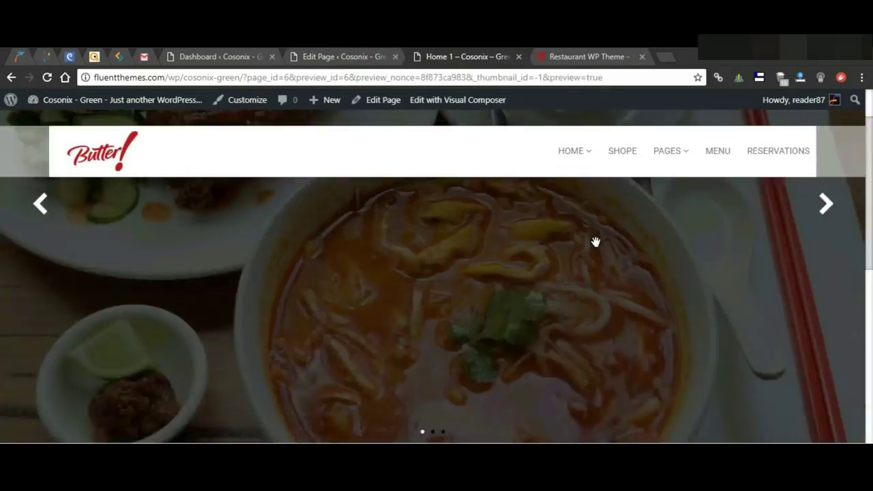
{"action": "scroll", "coordinate": [596, 241], "scroll_direction": "down", "scroll_amount": 3}
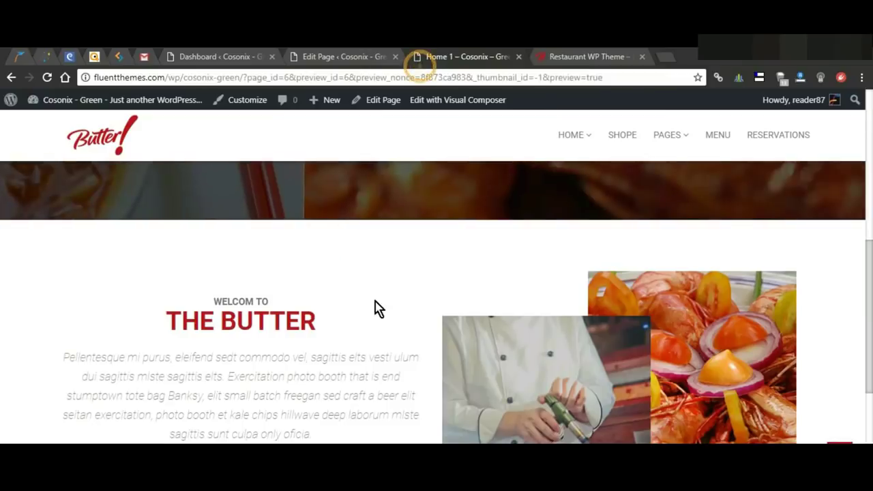
{"action": "scroll", "coordinate": [747, 286], "scroll_direction": "down", "scroll_amount": 1}
{"action": "scroll", "coordinate": [493, 318], "scroll_direction": "down", "scroll_amount": 3}
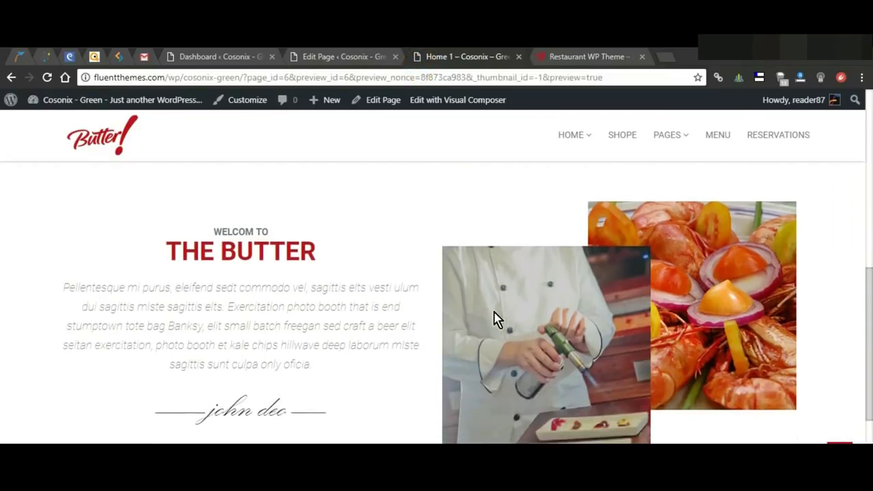
{"action": "left_click", "coordinate": [358, 57]}
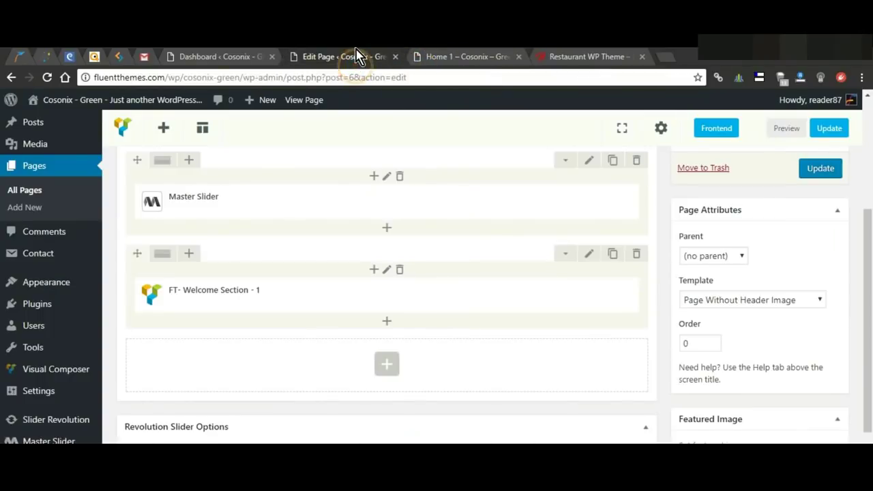
Step: Update the Home 1 page, then browse the empty row's element list toward the reservation forms
{"action": "left_click", "coordinate": [826, 128]}
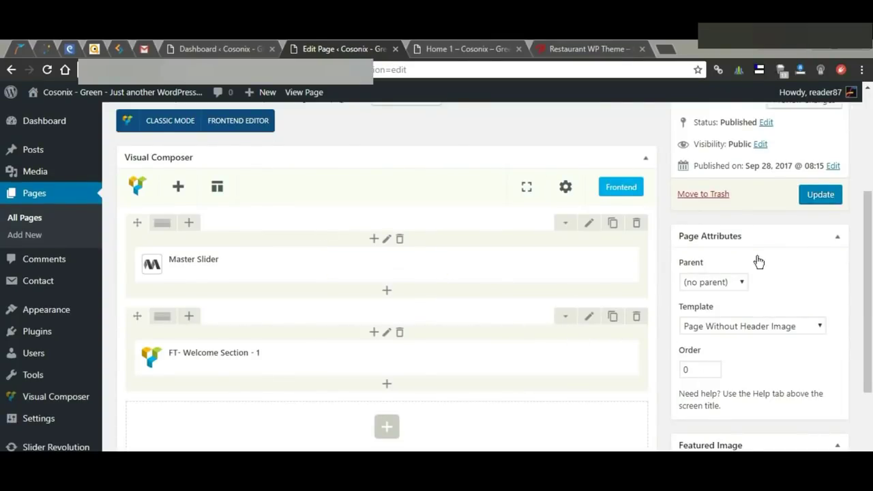
{"action": "scroll", "coordinate": [410, 307], "scroll_direction": "down", "scroll_amount": 2}
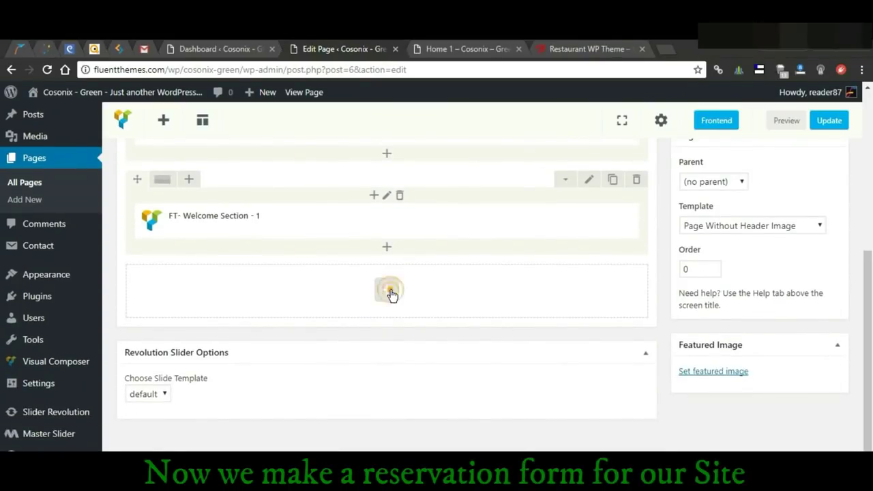
{"action": "left_click", "coordinate": [388, 289]}
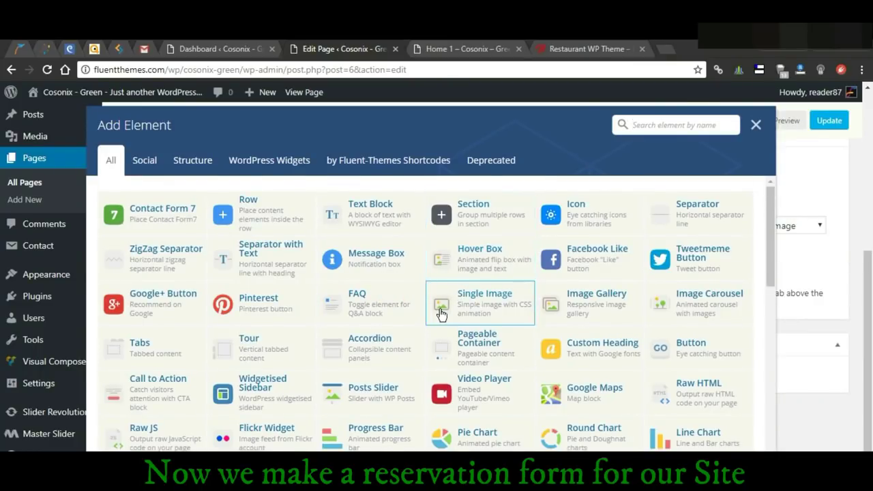
{"action": "scroll", "coordinate": [440, 310], "scroll_direction": "down", "scroll_amount": 2}
{"action": "scroll", "coordinate": [440, 312], "scroll_direction": "down", "scroll_amount": 3}
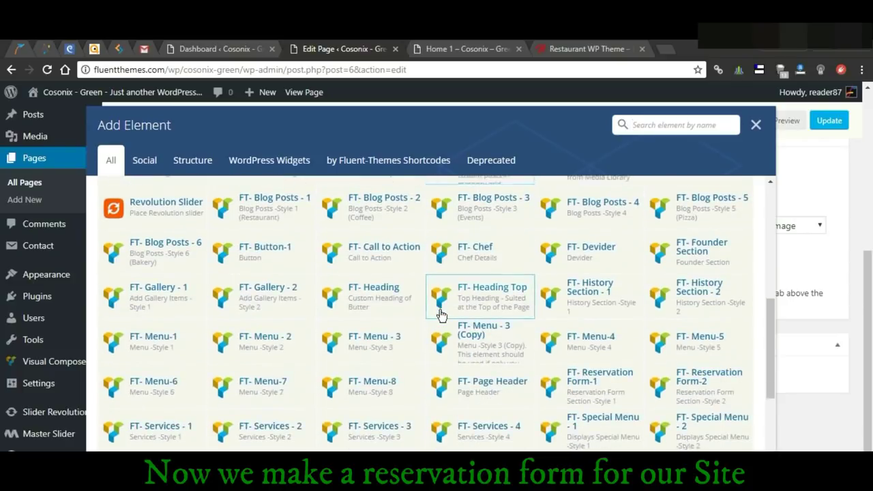
{"action": "scroll", "coordinate": [441, 316], "scroll_direction": "down", "scroll_amount": 2}
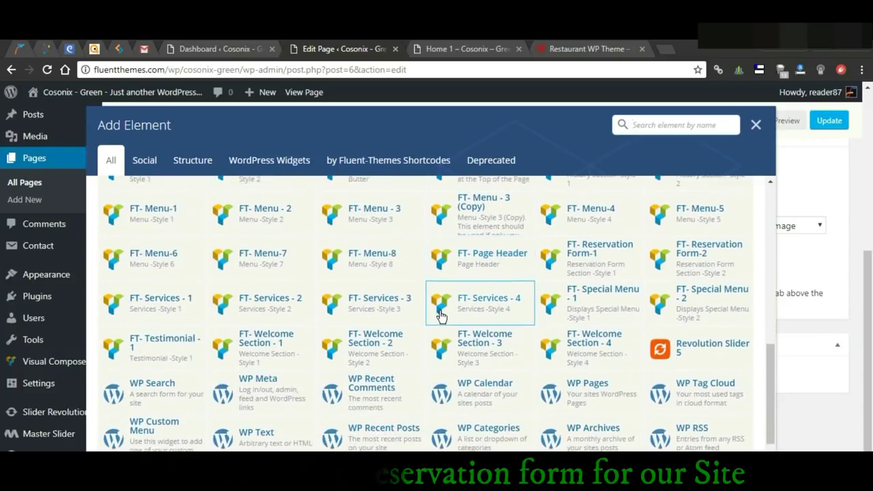
Step: Add an FT- Reservation Form-1 with headings 'BOOK A TABLE' and 'RESERVATION'
{"action": "left_click", "coordinate": [593, 255]}
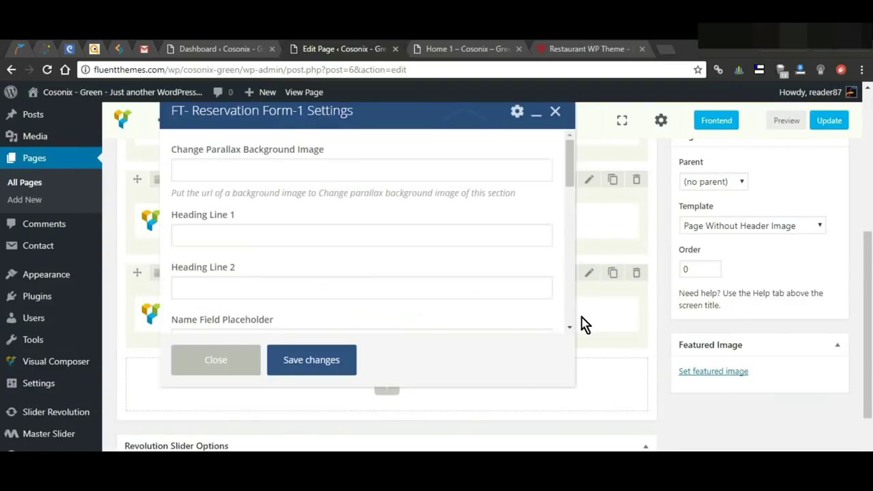
{"action": "left_click", "coordinate": [293, 235]}
{"action": "type", "text": "BOOK A TABLE"}
{"action": "left_click", "coordinate": [294, 285]}
{"action": "type", "text": "RESERVATION"}
Step: Fill in the name, phone and number-of-guests field placeholders
{"action": "scroll", "coordinate": [309, 284], "scroll_direction": "down", "scroll_amount": 1}
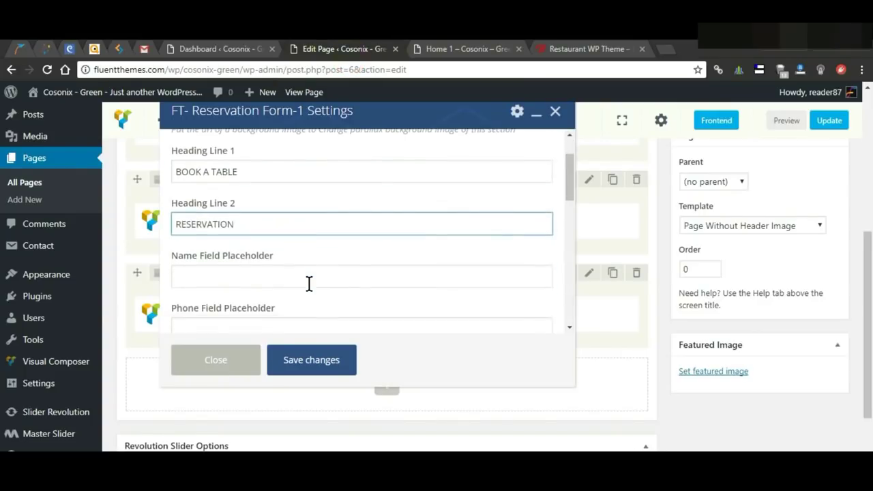
{"action": "left_click", "coordinate": [341, 273]}
{"action": "scroll", "coordinate": [343, 273], "scroll_direction": "down", "scroll_amount": 1}
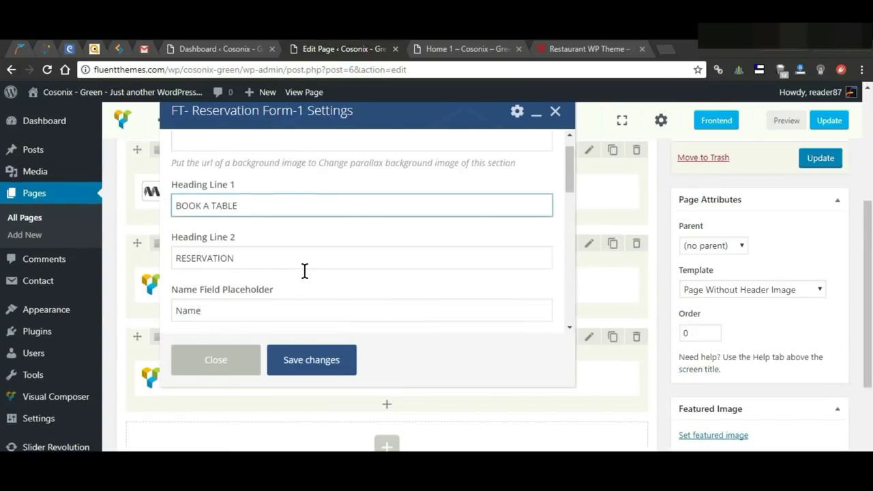
{"action": "scroll", "coordinate": [304, 271], "scroll_direction": "down", "scroll_amount": 1}
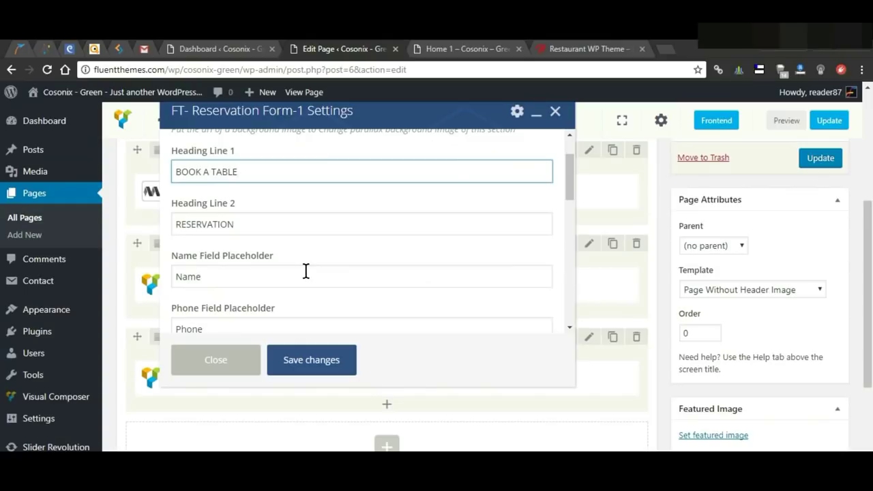
{"action": "scroll", "coordinate": [305, 270], "scroll_direction": "down", "scroll_amount": 1}
{"action": "left_click_drag", "start_coordinate": [291, 189], "coordinate": [248, 221]}
{"action": "left_click", "coordinate": [247, 214]}
{"action": "left_click", "coordinate": [310, 260]}
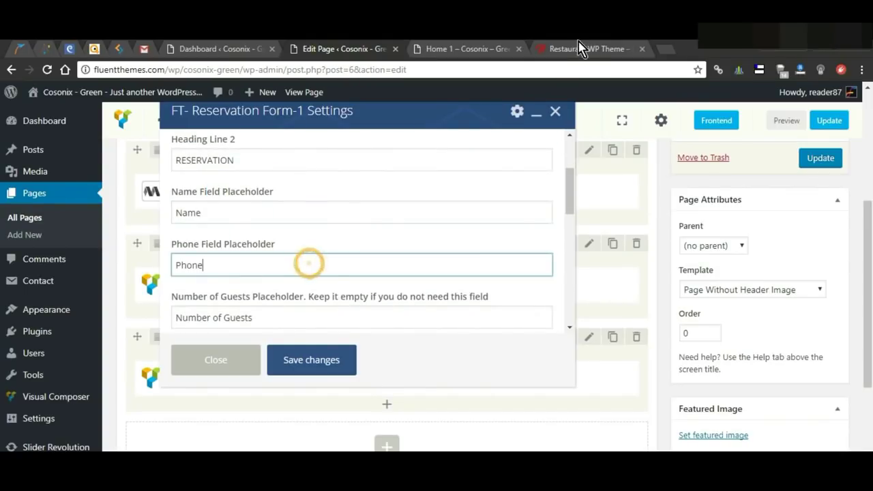
{"action": "scroll", "coordinate": [332, 217], "scroll_direction": "down", "scroll_amount": 1}
{"action": "left_click", "coordinate": [300, 253]}
Step: Edit the date, email, Reserve Now button and message placeholders, then update the page
{"action": "scroll", "coordinate": [307, 250], "scroll_direction": "down", "scroll_amount": 1}
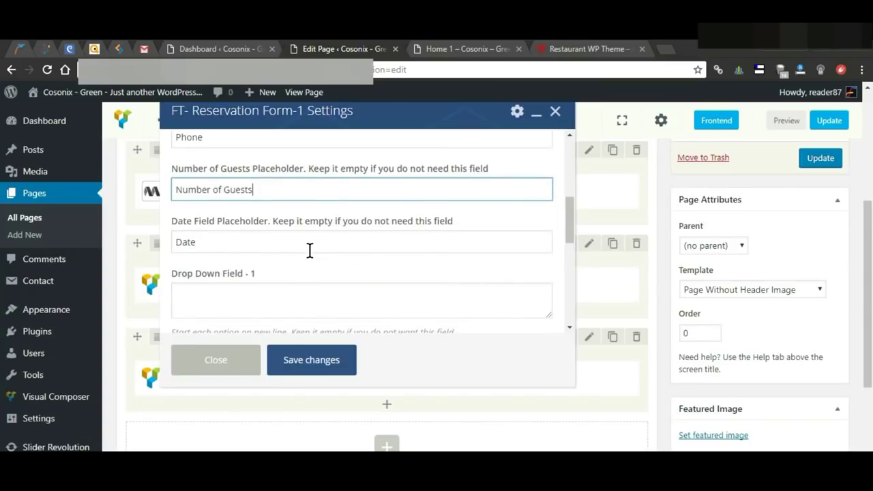
{"action": "scroll", "coordinate": [302, 245], "scroll_direction": "down", "scroll_amount": 1}
{"action": "key", "text": "Tab"}
{"action": "scroll", "coordinate": [297, 274], "scroll_direction": "down", "scroll_amount": 1}
{"action": "scroll", "coordinate": [298, 279], "scroll_direction": "down", "scroll_amount": 2}
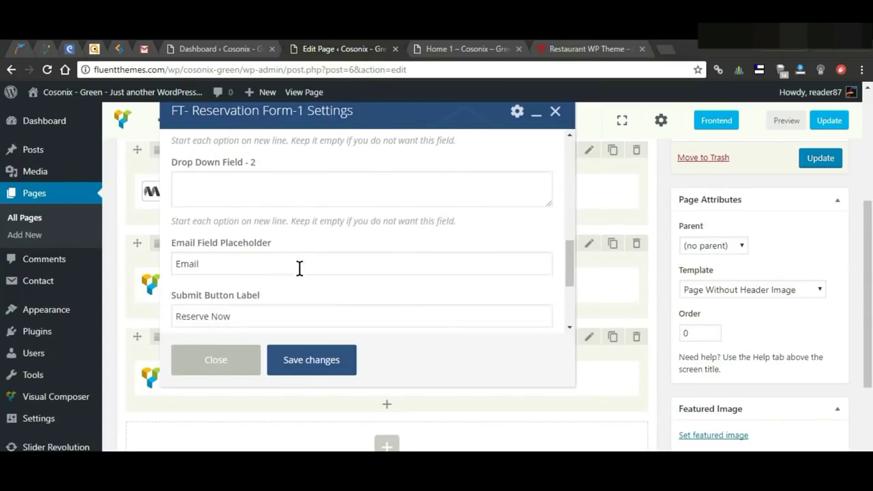
{"action": "left_click_drag", "start_coordinate": [198, 179], "coordinate": [250, 181]}
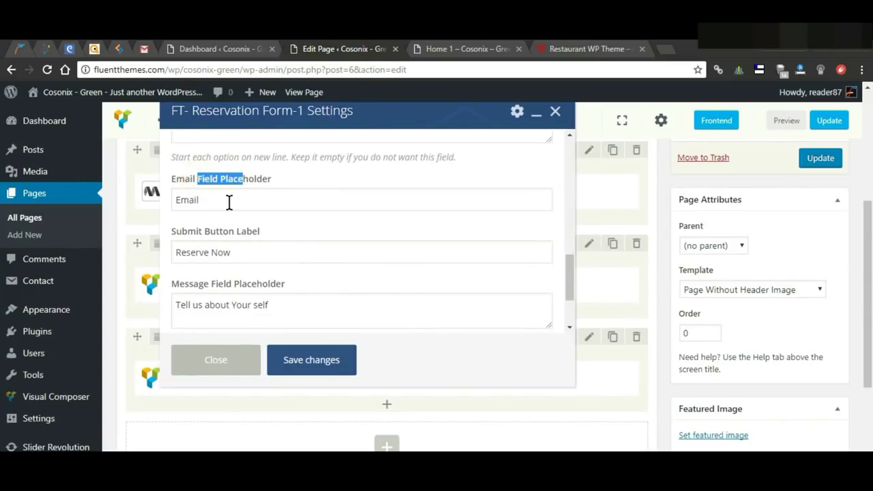
{"action": "left_click", "coordinate": [224, 200]}
{"action": "left_click_drag", "start_coordinate": [209, 232], "coordinate": [273, 231]}
{"action": "left_click", "coordinate": [186, 252]}
{"action": "key", "text": "ctrl+a"}
{"action": "scroll", "coordinate": [308, 243], "scroll_direction": "down", "scroll_amount": 1}
{"action": "left_click", "coordinate": [289, 241]}
{"action": "key", "text": "ctrl+a"}
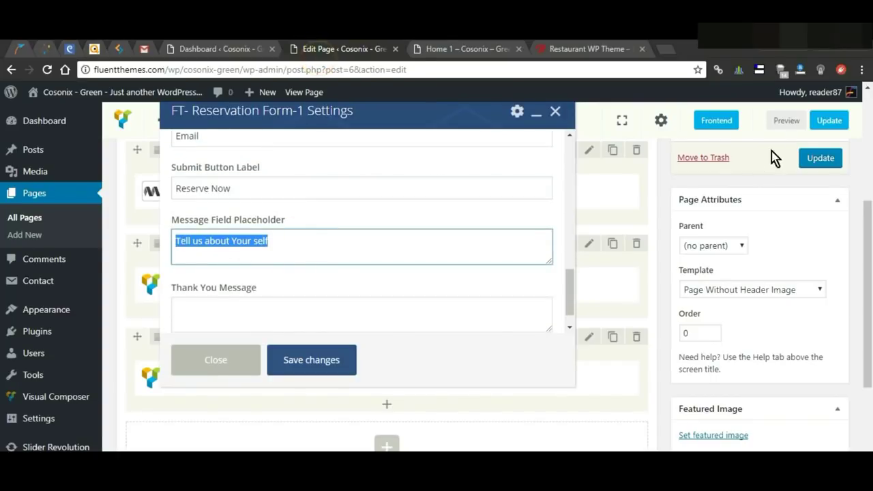
{"action": "left_click", "coordinate": [827, 121]}
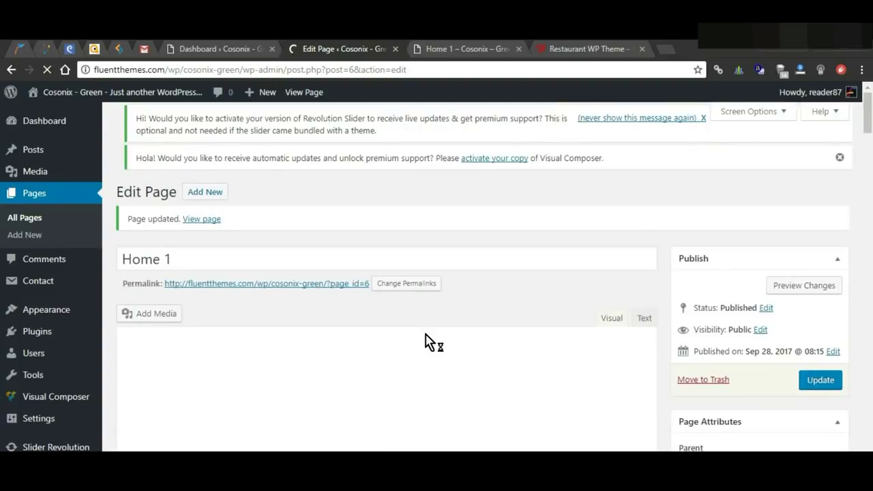
Step: Open a fresh Home 1 preview in a new tab and inspect the BOOK A TABLE reservation form
{"action": "right_click", "coordinate": [794, 292]}
{"action": "left_click", "coordinate": [793, 299]}
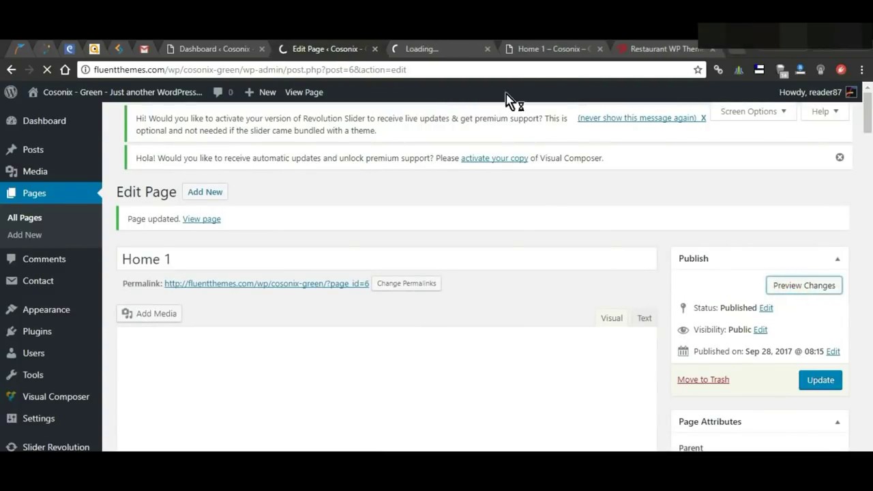
{"action": "left_click", "coordinate": [600, 49]}
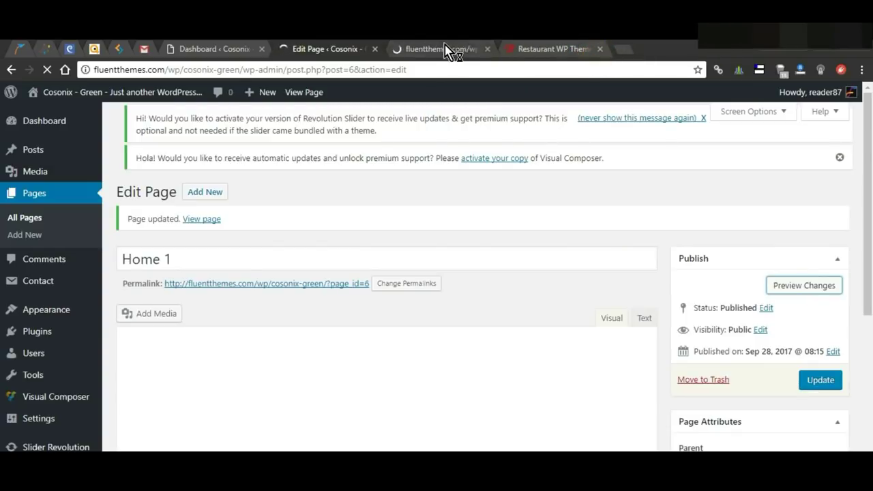
{"action": "left_click", "coordinate": [447, 53]}
{"action": "scroll", "coordinate": [464, 294], "scroll_direction": "down", "scroll_amount": 10}
{"action": "scroll", "coordinate": [462, 298], "scroll_direction": "down", "scroll_amount": 2}
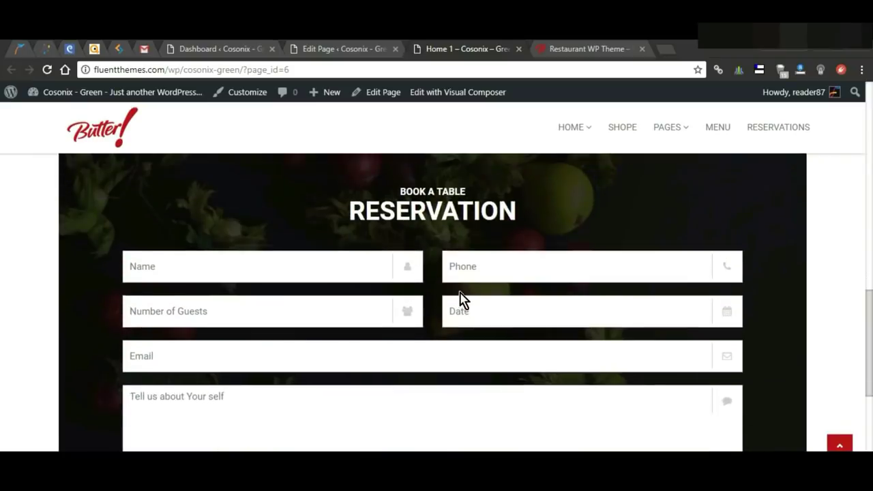
{"action": "scroll", "coordinate": [457, 339], "scroll_direction": "up", "scroll_amount": 3}
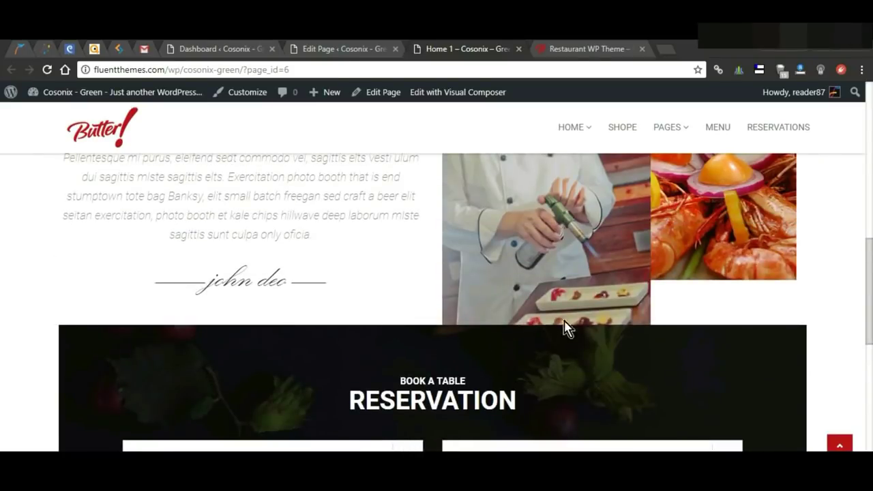
{"action": "scroll", "coordinate": [565, 334], "scroll_direction": "down", "scroll_amount": 3}
{"action": "left_click", "coordinate": [343, 48]}
{"action": "scroll", "coordinate": [464, 296], "scroll_direction": "down", "scroll_amount": 2}
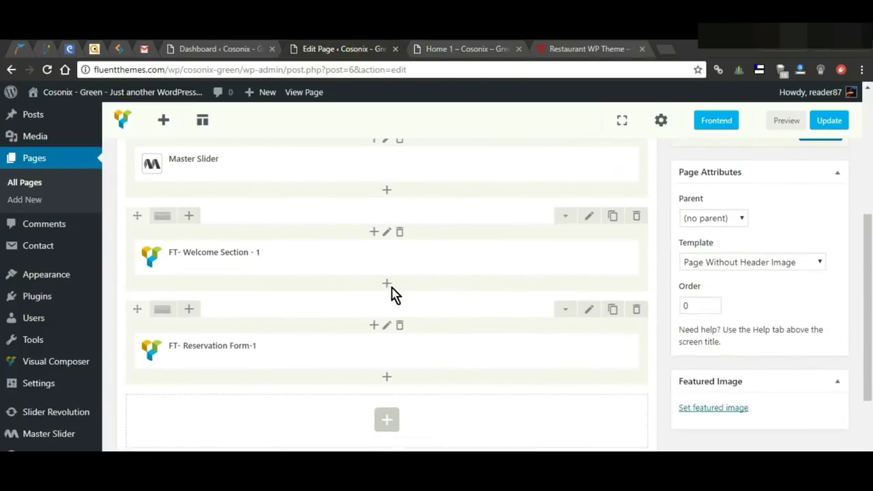
Step: Set the FT- Welcome Section - 1 row's bottom padding to 80
{"action": "left_click", "coordinate": [588, 216]}
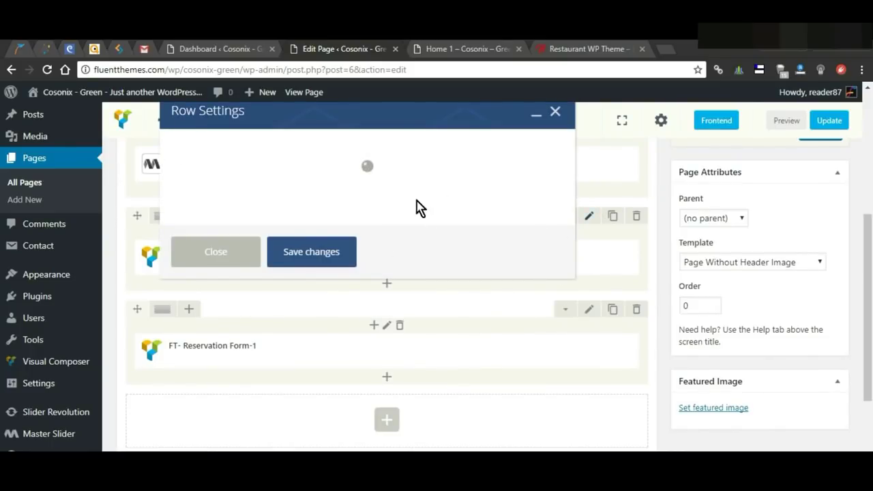
{"action": "scroll", "coordinate": [359, 277], "scroll_direction": "down", "scroll_amount": 10}
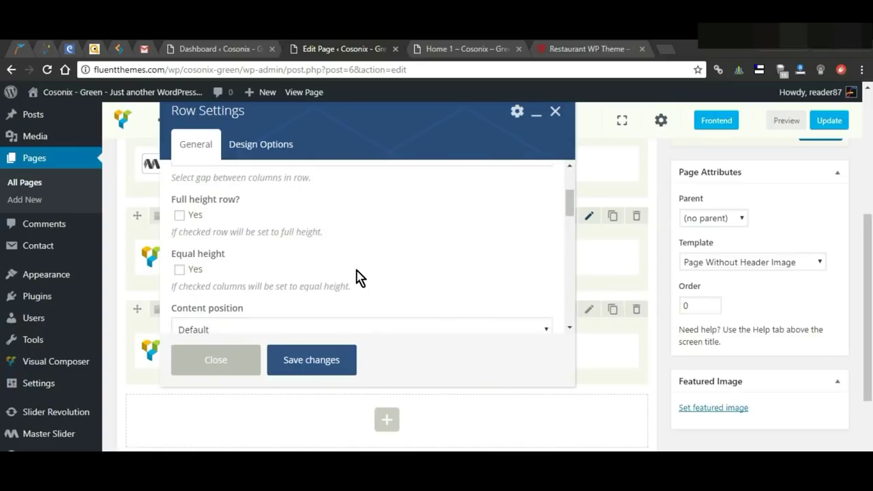
{"action": "scroll", "coordinate": [360, 279], "scroll_direction": "down", "scroll_amount": 2}
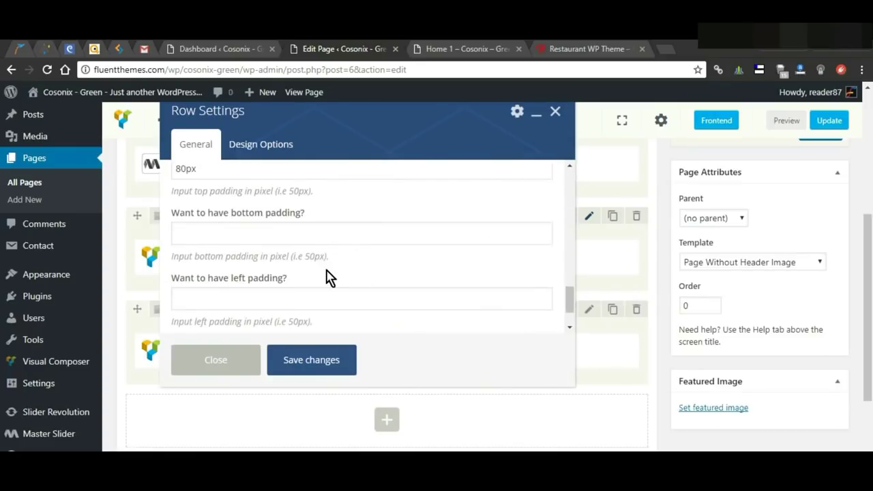
{"action": "left_click", "coordinate": [291, 235]}
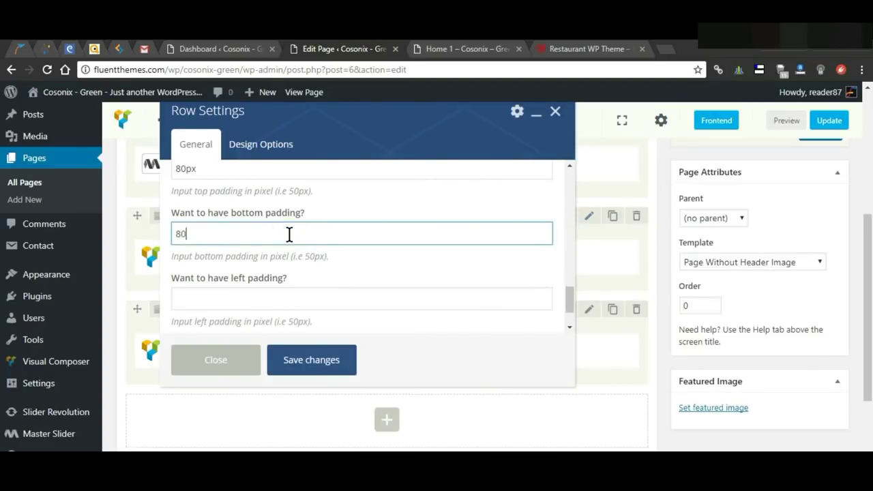
{"action": "left_click", "coordinate": [358, 369]}
Step: Preview the Home page to check the spacing above the reservation form
{"action": "left_click", "coordinate": [787, 121]}
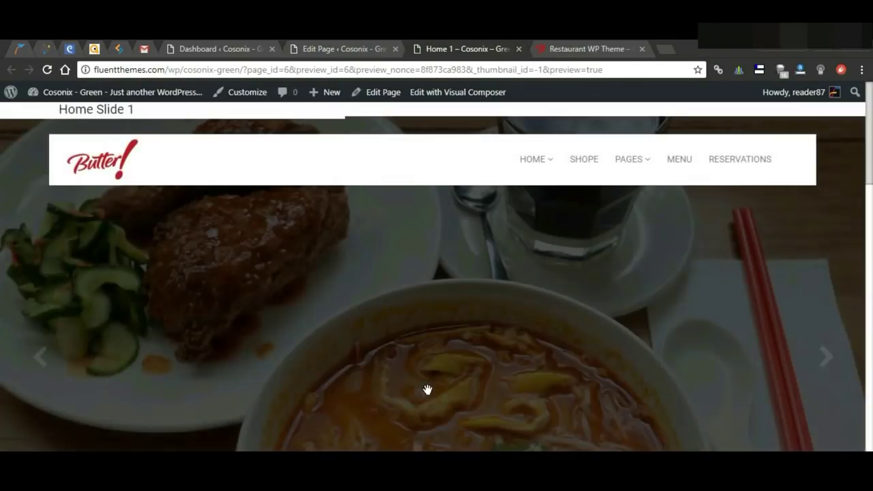
{"action": "scroll", "coordinate": [423, 392], "scroll_direction": "down", "scroll_amount": 6}
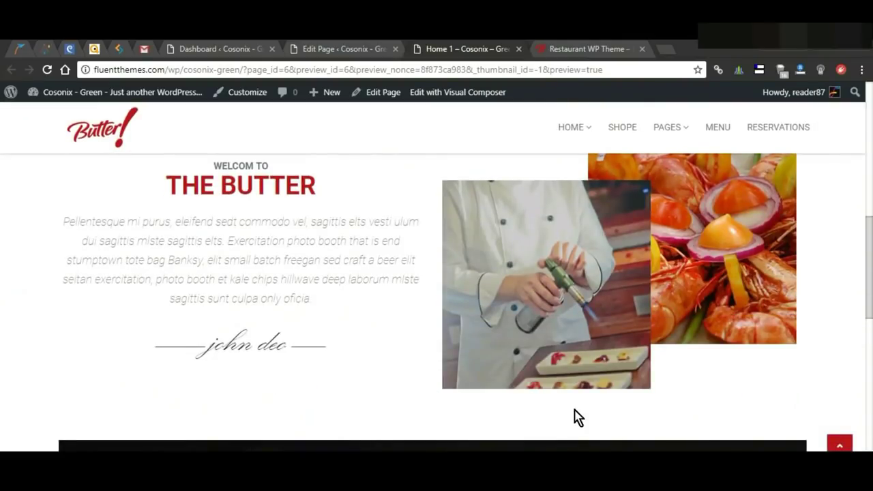
{"action": "scroll", "coordinate": [604, 430], "scroll_direction": "down", "scroll_amount": 3}
{"action": "scroll", "coordinate": [577, 359], "scroll_direction": "down", "scroll_amount": 4}
{"action": "left_click", "coordinate": [344, 49]}
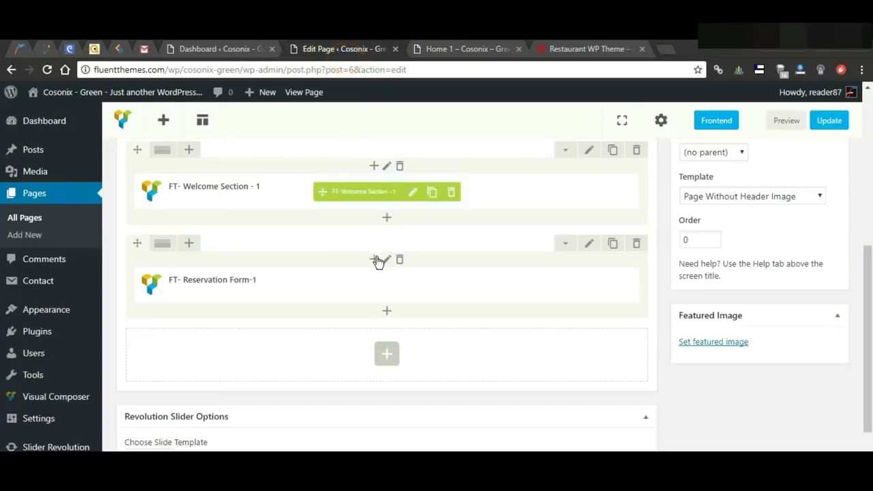
Step: Add an FT- Heading element reading 'SPECIAL OFFERS' / 'OUR MENU' and save it
{"action": "left_click", "coordinate": [387, 357]}
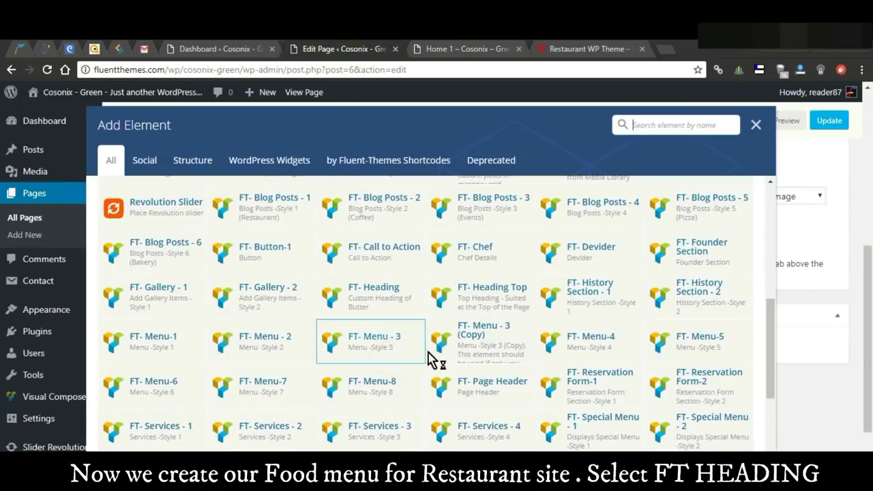
{"action": "scroll", "coordinate": [418, 399], "scroll_direction": "down", "scroll_amount": 2}
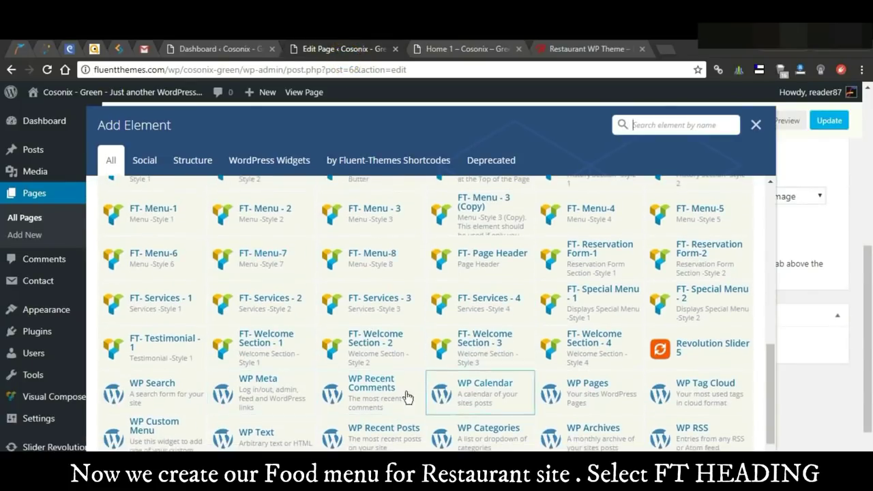
{"action": "scroll", "coordinate": [549, 352], "scroll_direction": "up", "scroll_amount": 1}
{"action": "scroll", "coordinate": [549, 352], "scroll_direction": "up", "scroll_amount": 1}
{"action": "left_click", "coordinate": [387, 240]}
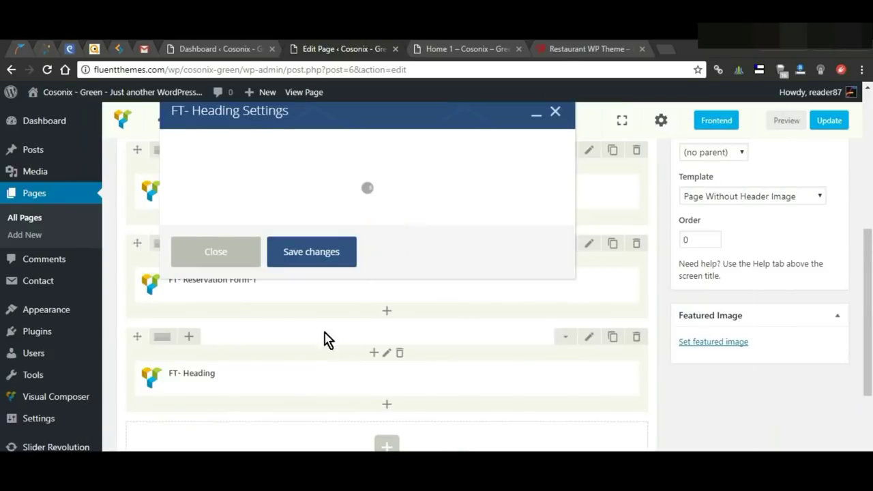
{"action": "left_click", "coordinate": [312, 218]}
{"action": "type", "text": "SPECIAL OFFERS"}
{"action": "scroll", "coordinate": [323, 266], "scroll_direction": "down", "scroll_amount": 1}
{"action": "left_click", "coordinate": [285, 261]}
{"action": "type", "text": "OUR MENU"}
{"action": "scroll", "coordinate": [325, 277], "scroll_direction": "down", "scroll_amount": 1}
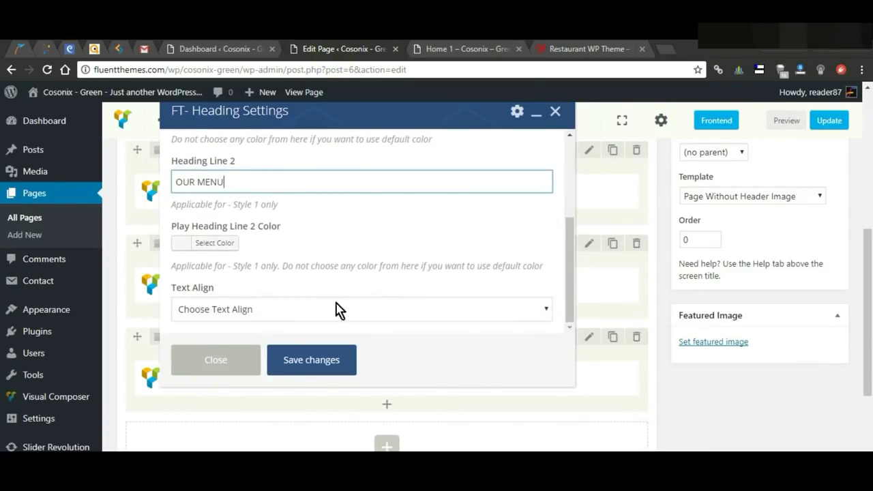
{"action": "left_click", "coordinate": [334, 368]}
Step: Preview the Home page to check the new SPECIAL OFFERS / OUR MENU heading
{"action": "scroll", "coordinate": [474, 343], "scroll_direction": "down", "scroll_amount": 1}
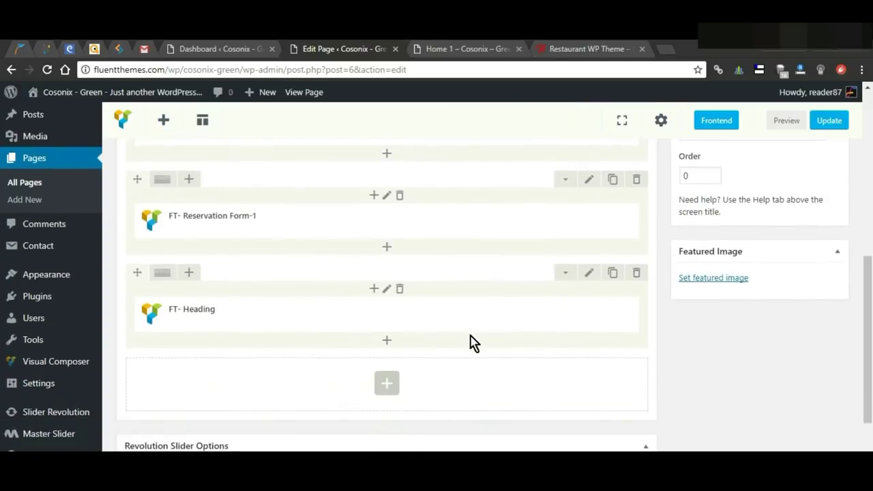
{"action": "left_click", "coordinate": [783, 121]}
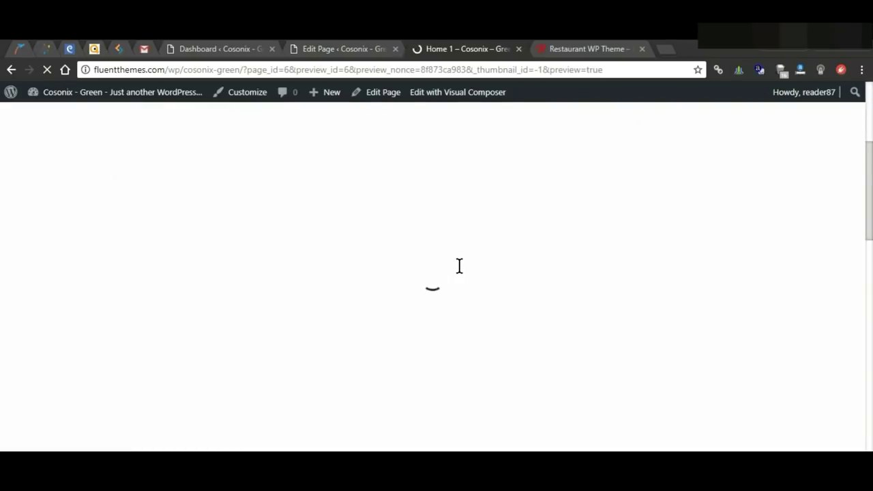
{"action": "scroll", "coordinate": [566, 281], "scroll_direction": "down", "scroll_amount": 12}
{"action": "scroll", "coordinate": [565, 281], "scroll_direction": "down", "scroll_amount": 3}
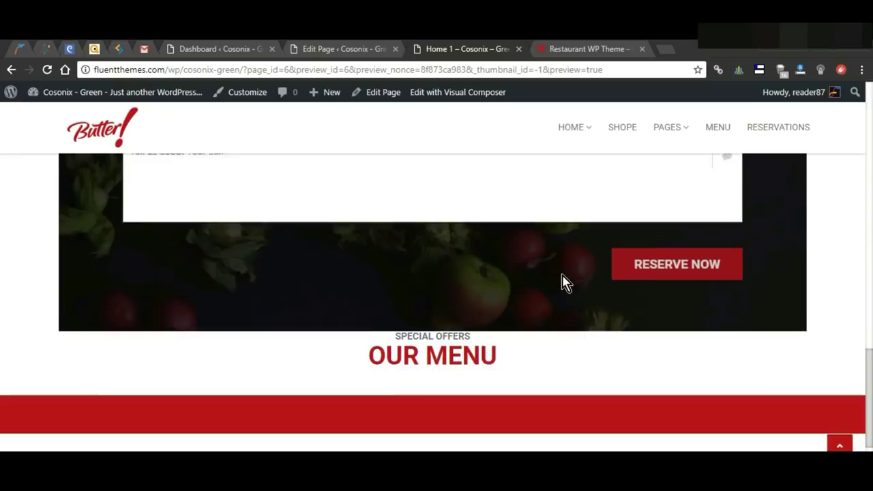
{"action": "key", "text": "ctrl+shift+Tab"}
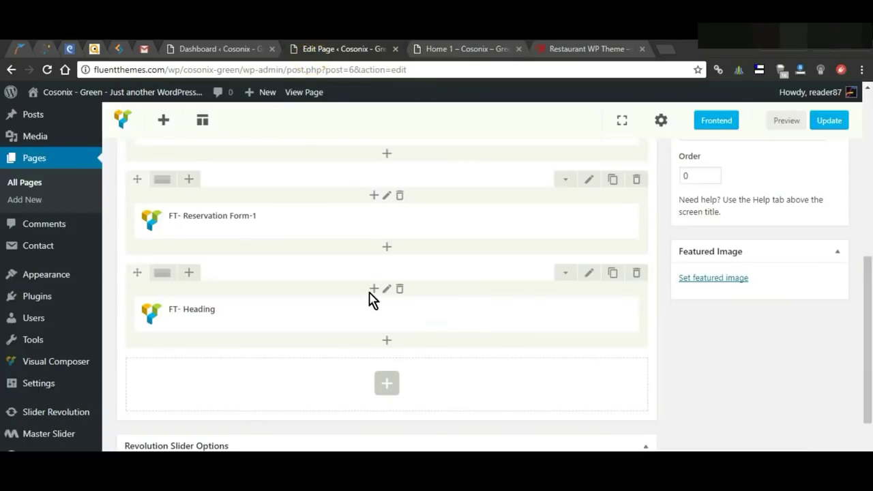
Step: Give the OUR MENU heading row 80 px top padding and check the spacing in the preview
{"action": "left_click", "coordinate": [588, 275]}
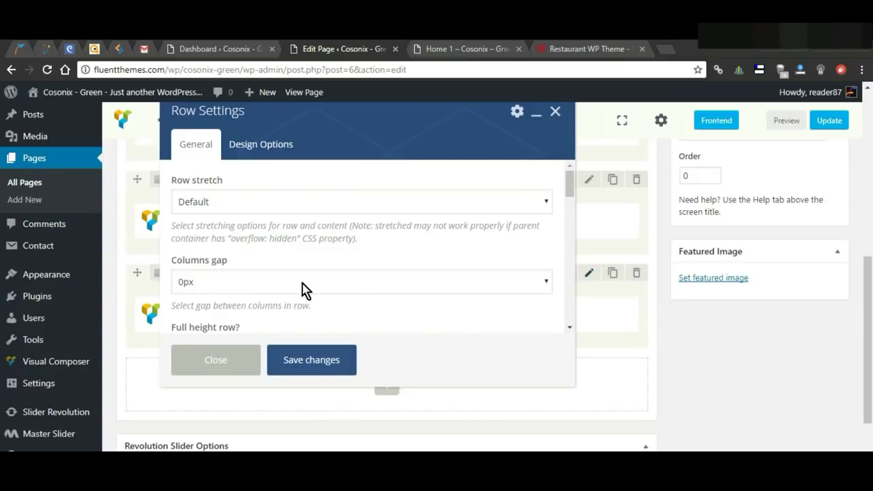
{"action": "scroll", "coordinate": [303, 290], "scroll_direction": "down", "scroll_amount": 10}
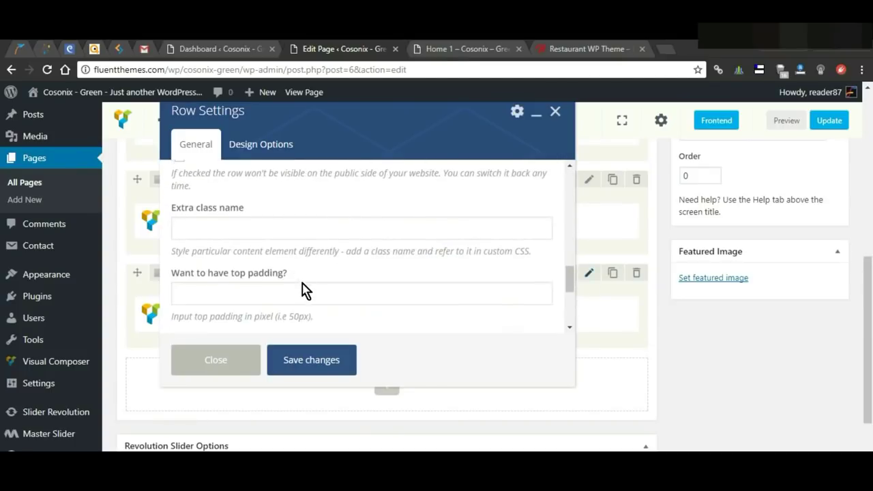
{"action": "scroll", "coordinate": [304, 289], "scroll_direction": "down", "scroll_amount": 3}
{"action": "scroll", "coordinate": [304, 290], "scroll_direction": "up", "scroll_amount": 1}
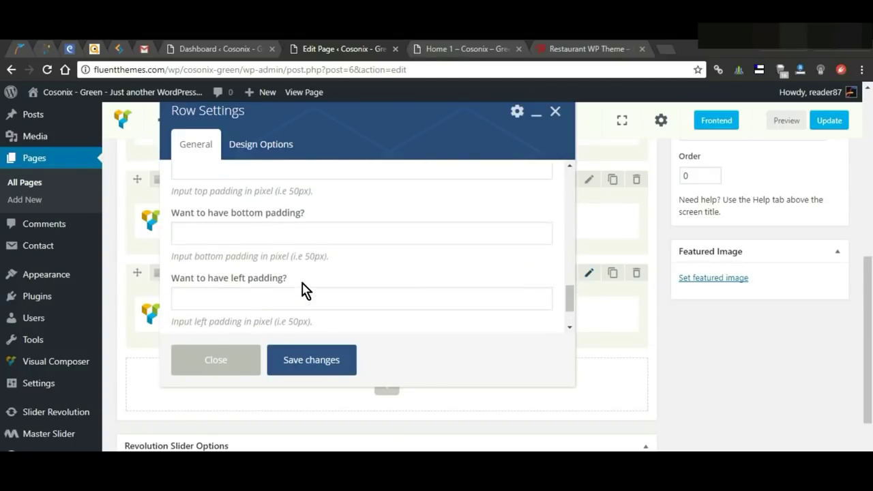
{"action": "scroll", "coordinate": [285, 255], "scroll_direction": "up", "scroll_amount": 1}
{"action": "left_click", "coordinate": [292, 239]}
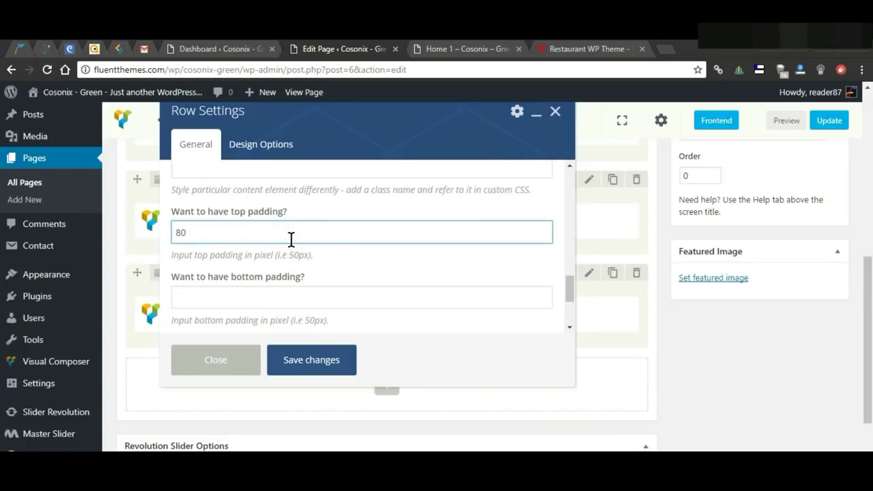
{"action": "left_click", "coordinate": [316, 361]}
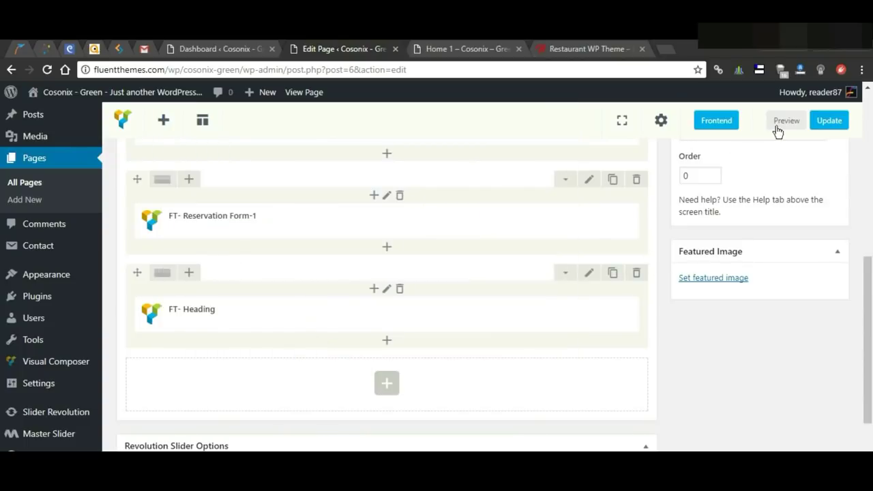
{"action": "left_click", "coordinate": [469, 49]}
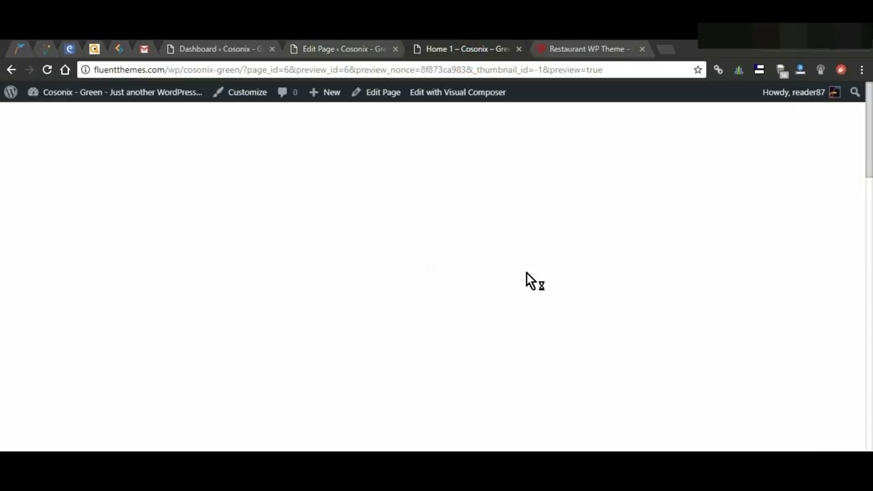
{"action": "scroll", "coordinate": [542, 314], "scroll_direction": "down", "scroll_amount": 15}
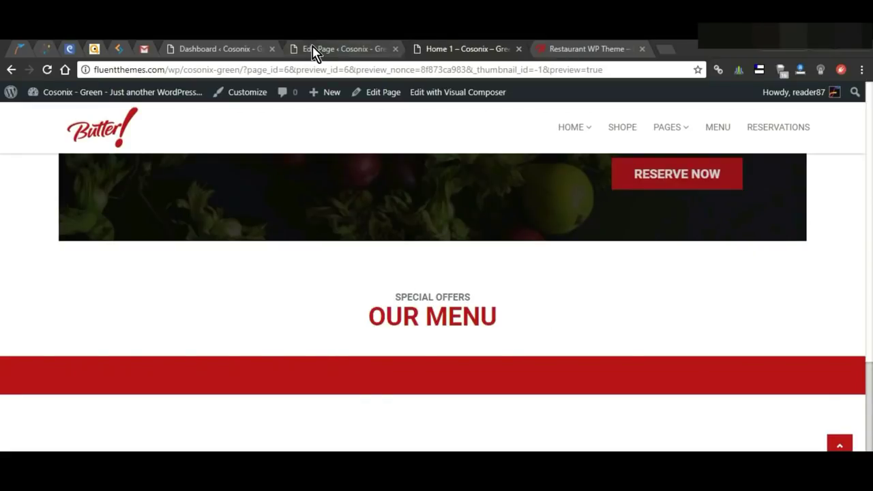
Step: Add an FT- Menu-1 item 'Chicken Fry' at $9.95 with details 'Every items of Butter are special'
{"action": "left_click", "coordinate": [315, 49]}
{"action": "left_click", "coordinate": [387, 386]}
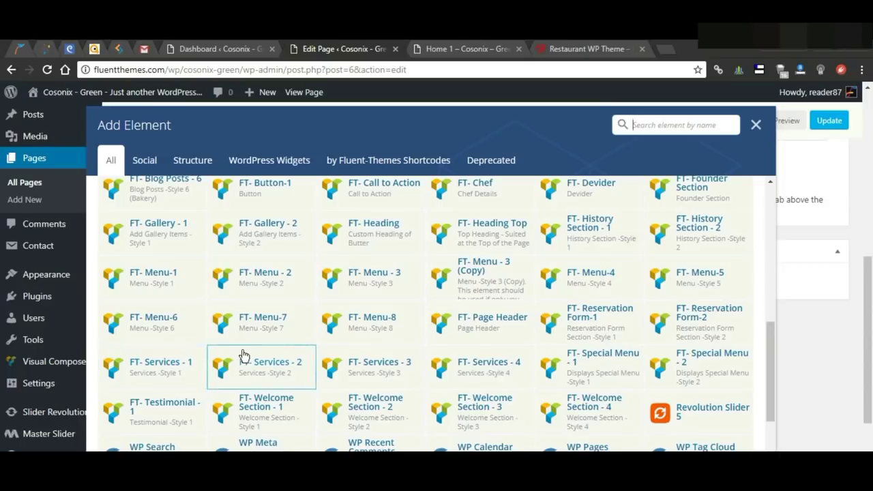
{"action": "left_click", "coordinate": [178, 291]}
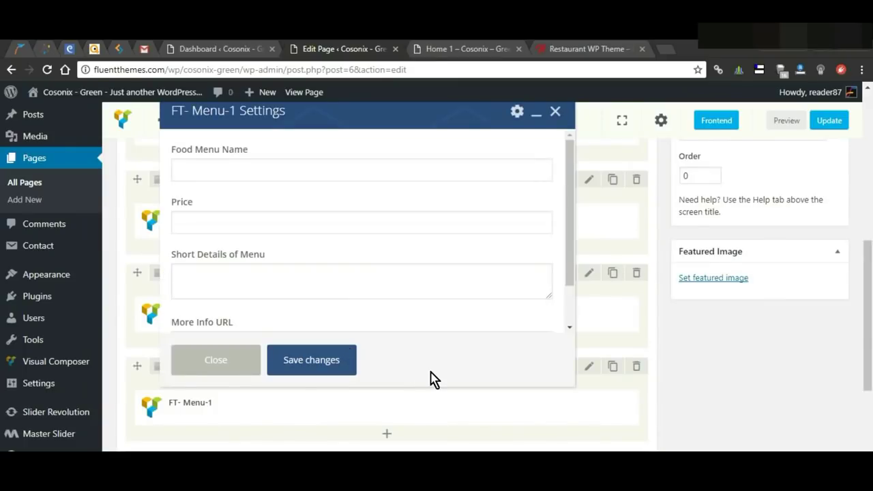
{"action": "left_click", "coordinate": [260, 170]}
{"action": "type", "text": "Chicken Fry"}
{"action": "left_click", "coordinate": [293, 229]}
{"action": "left_click", "coordinate": [336, 289]}
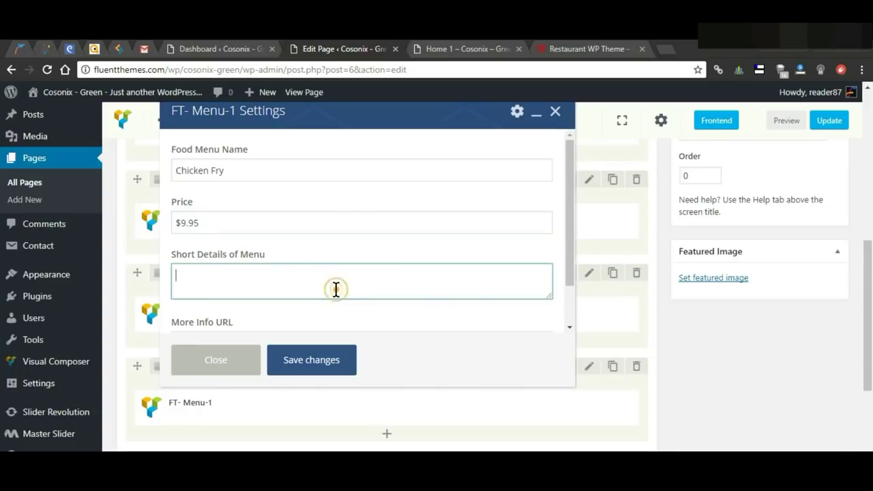
{"action": "type", "text": "Every items of Butter are special"}
{"action": "scroll", "coordinate": [389, 287], "scroll_direction": "down", "scroll_amount": 2}
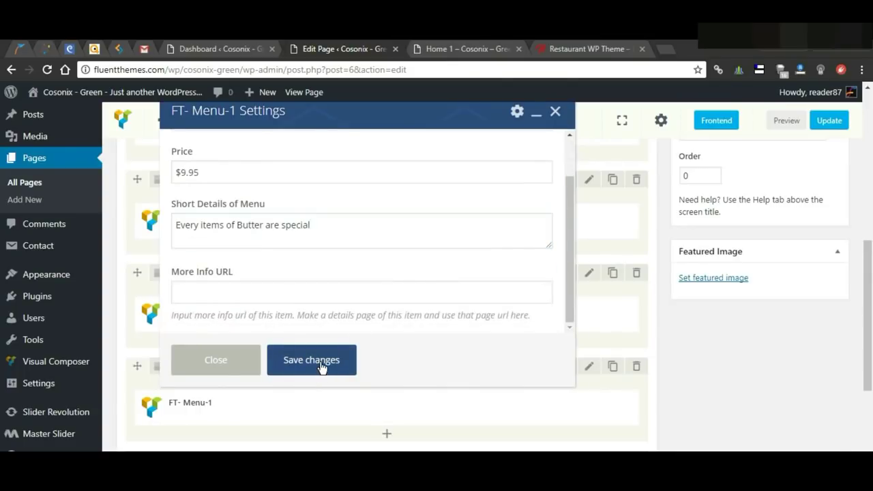
{"action": "left_click", "coordinate": [321, 362]}
Step: Preview the Home page to check the Chicken Fry item under OUR MENU
{"action": "left_click", "coordinate": [785, 120]}
{"action": "left_click", "coordinate": [469, 53]}
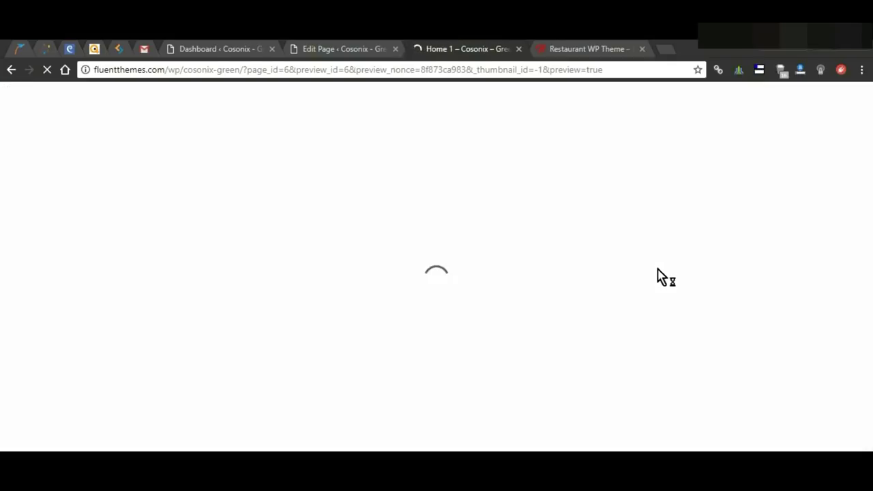
{"action": "scroll", "coordinate": [537, 331], "scroll_direction": "down", "scroll_amount": 10}
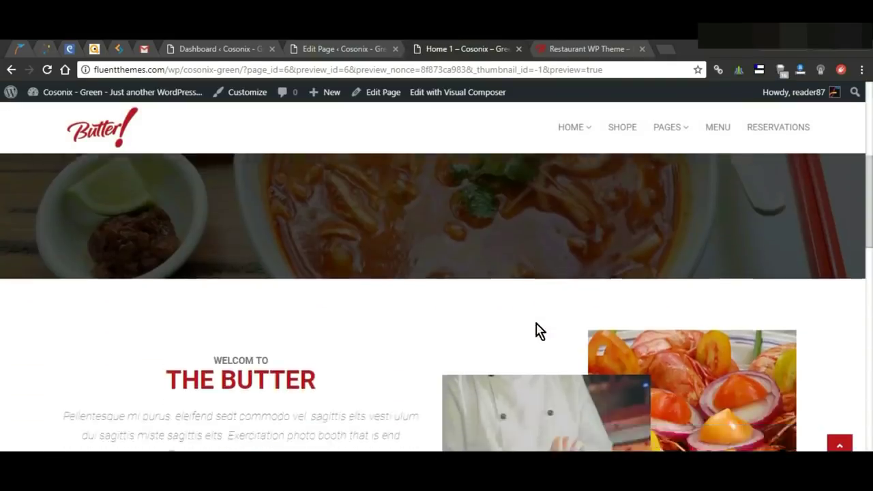
{"action": "scroll", "coordinate": [537, 331], "scroll_direction": "down", "scroll_amount": 5}
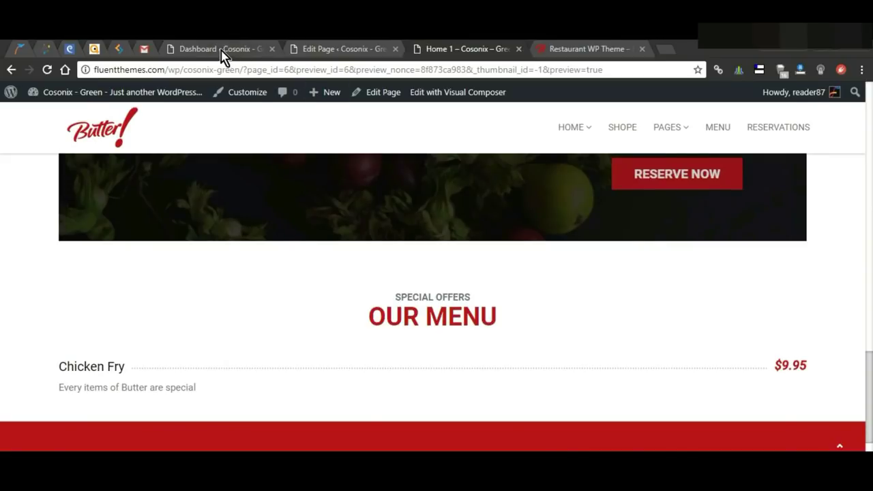
Step: Back in the page editor, add a second column to the menu row
{"action": "left_click", "coordinate": [222, 50]}
{"action": "left_click", "coordinate": [313, 49]}
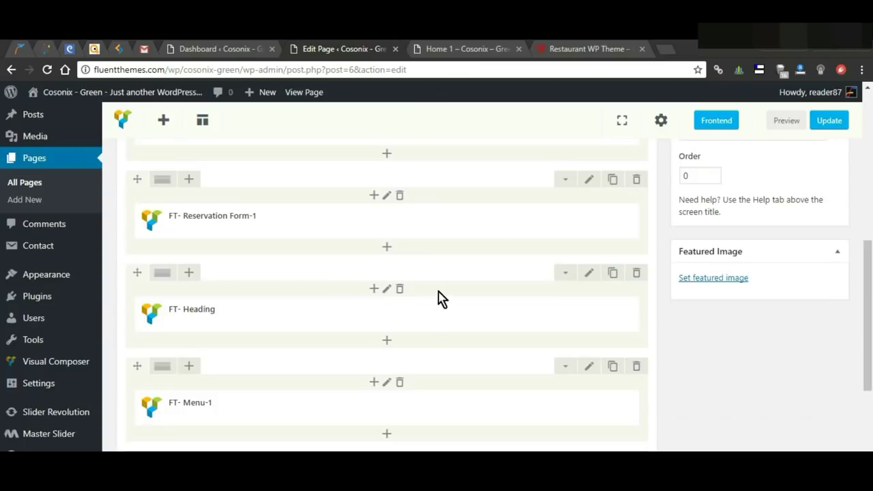
{"action": "scroll", "coordinate": [518, 345], "scroll_direction": "down", "scroll_amount": 1}
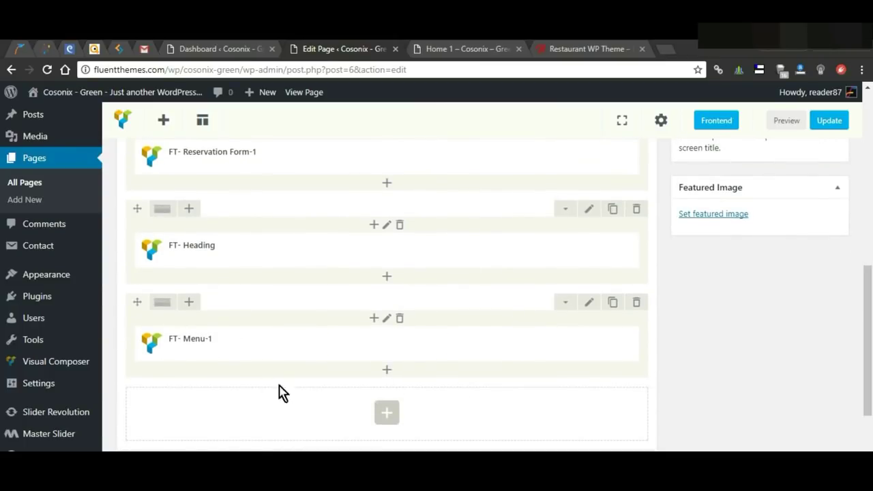
{"action": "left_click", "coordinate": [189, 303]}
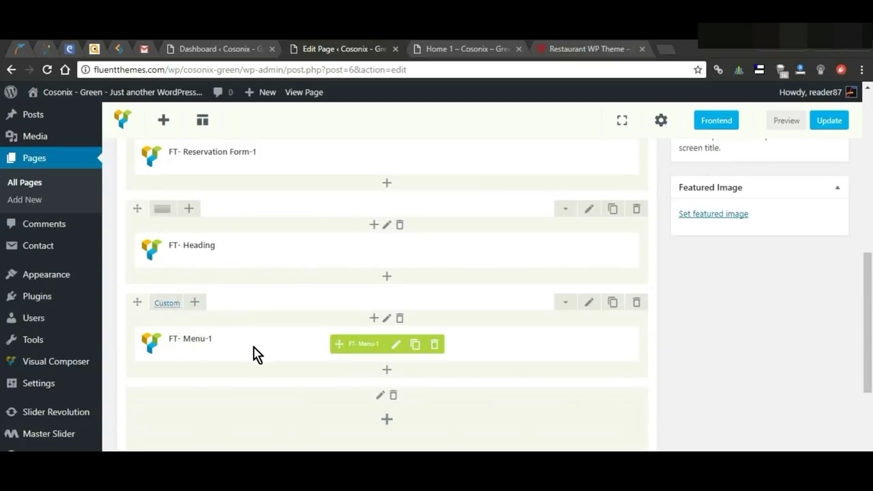
{"action": "scroll", "coordinate": [325, 401], "scroll_direction": "down", "scroll_amount": 1}
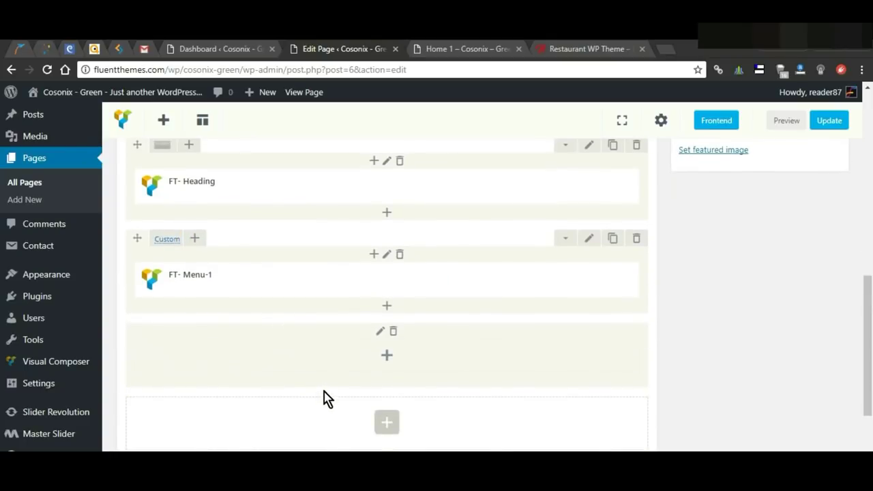
Step: Split the menu row into three equal columns and add Kalamata Olives at $6.95 to the first
{"action": "mouse_move", "coordinate": [159, 248]}
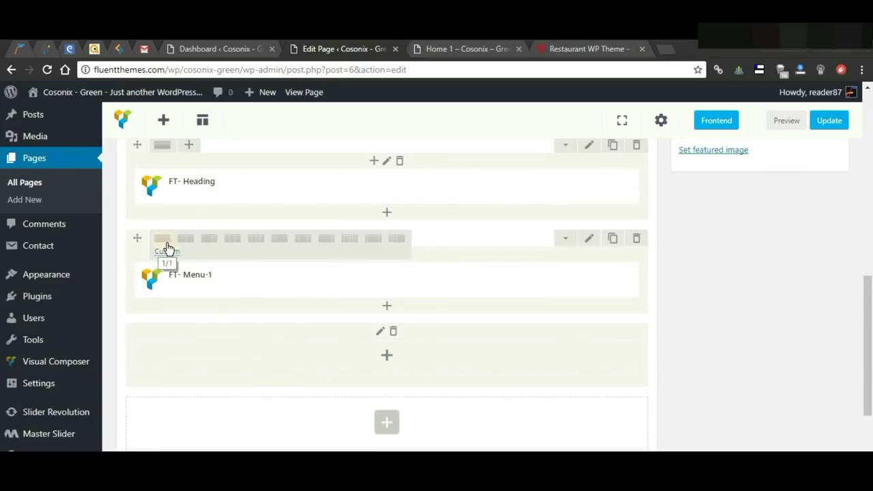
{"action": "left_click", "coordinate": [233, 239]}
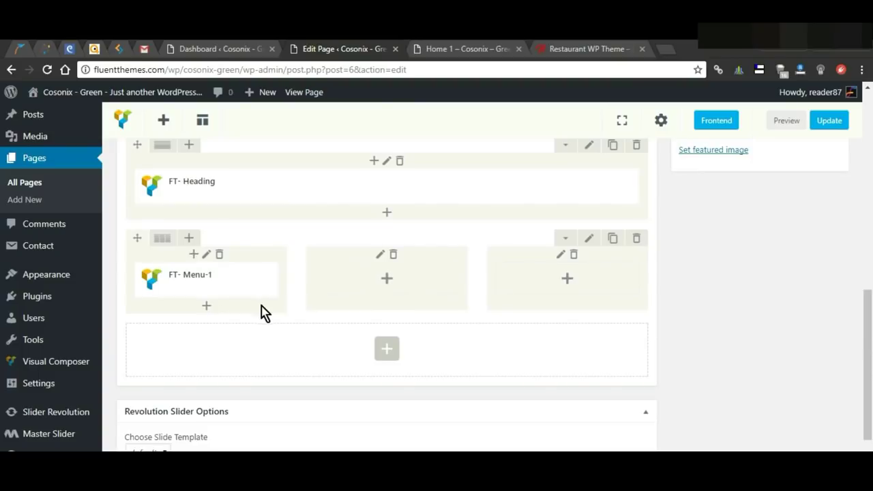
{"action": "left_click", "coordinate": [208, 307]}
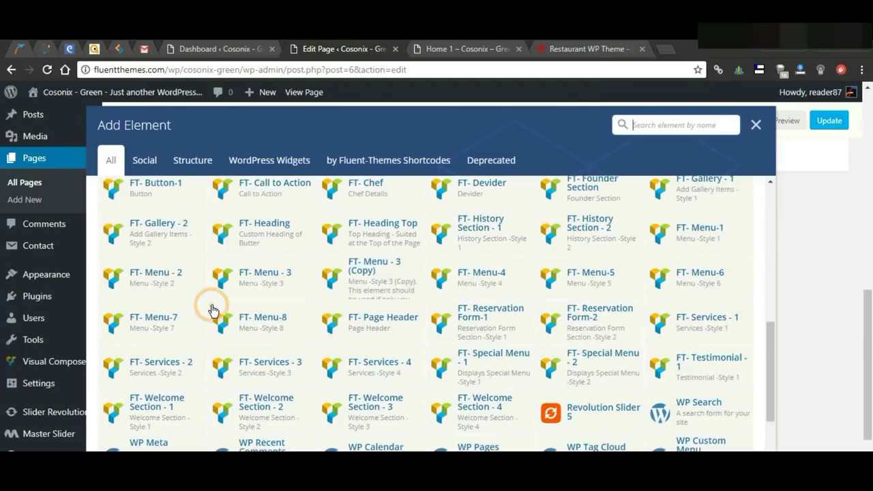
{"action": "left_click", "coordinate": [675, 245]}
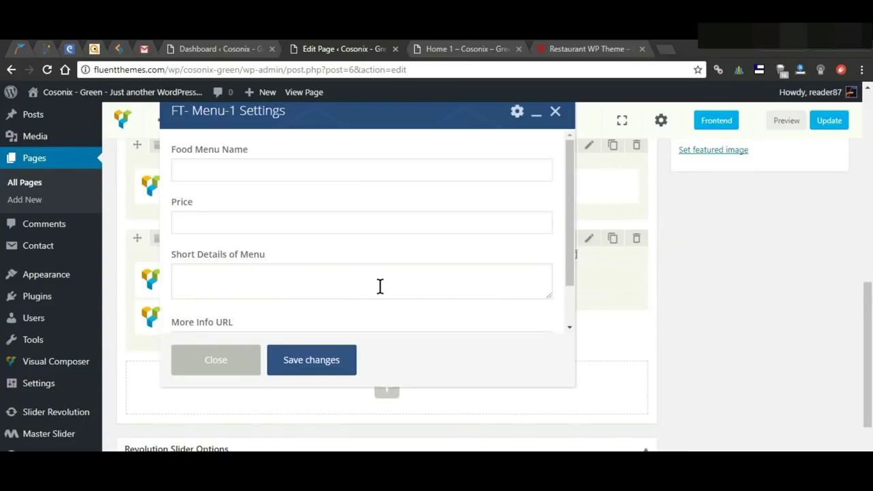
{"action": "left_click", "coordinate": [265, 173]}
{"action": "type", "text": "Kalamata Olives"}
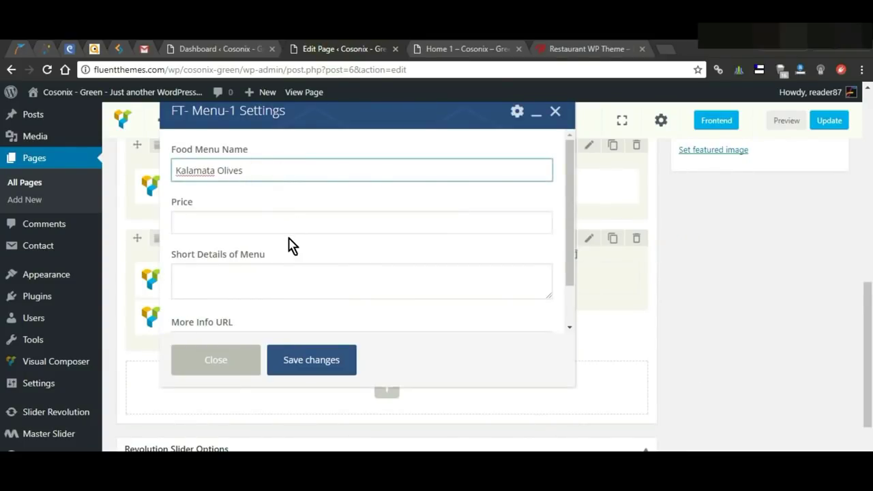
{"action": "left_click", "coordinate": [288, 216]}
{"action": "type", "text": "$6.95"}
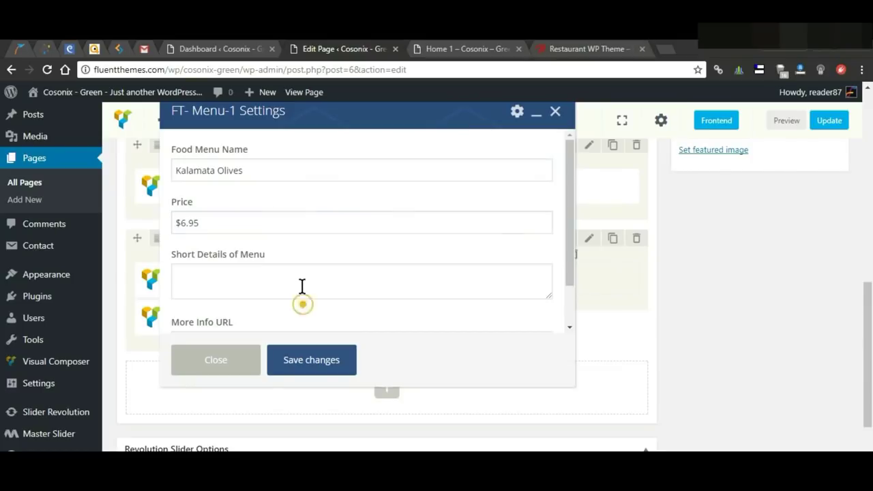
{"action": "left_click", "coordinate": [302, 293]}
{"action": "type", "text": "Every form of Butter are special"}
{"action": "left_click", "coordinate": [322, 365]}
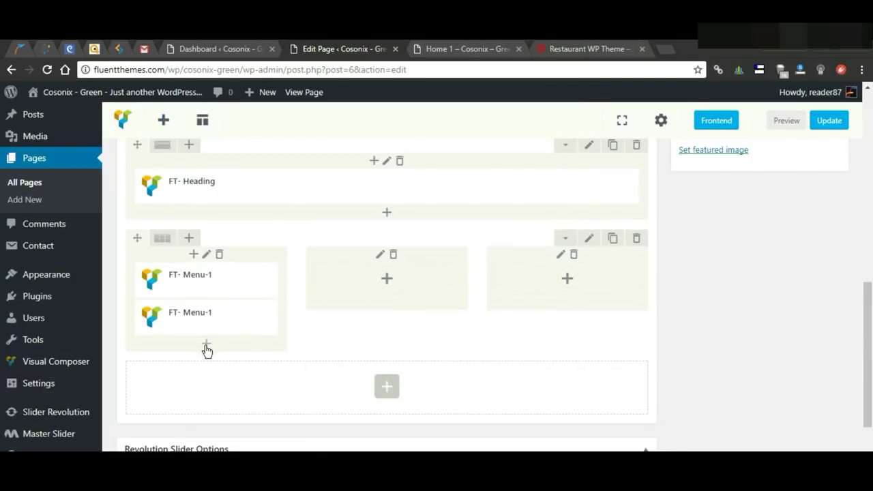
Step: Add Roast Chicken at $14.95 with its short description below it in the first column
{"action": "mouse_move", "coordinate": [208, 328]}
{"action": "scroll", "coordinate": [209, 328], "scroll_direction": "down", "scroll_amount": 1}
{"action": "left_click", "coordinate": [204, 284]}
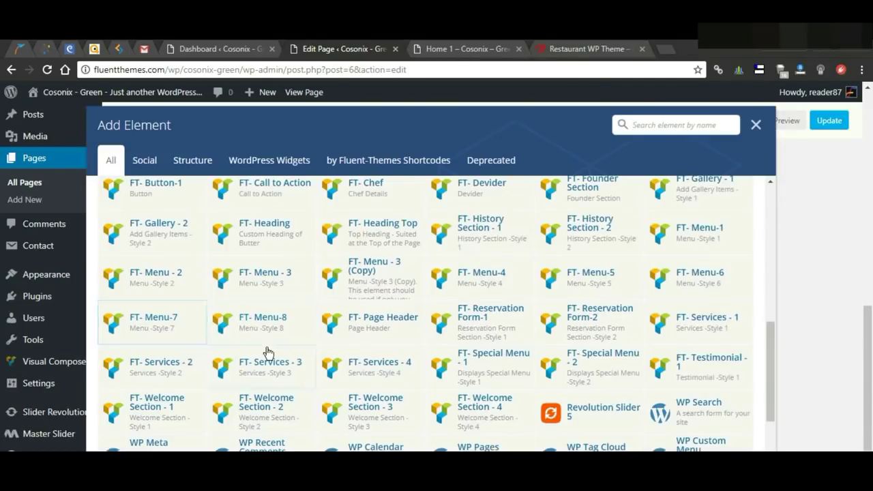
{"action": "left_click", "coordinate": [682, 236]}
{"action": "scroll", "coordinate": [300, 239], "scroll_direction": "down", "scroll_amount": 1}
{"action": "left_click", "coordinate": [307, 239]}
{"action": "type", "text": "Every items of Butter are special"}
{"action": "scroll", "coordinate": [359, 248], "scroll_direction": "up", "scroll_amount": 1}
{"action": "left_click", "coordinate": [296, 171]}
{"action": "type", "text": "Roast Chicken"}
{"action": "left_click", "coordinate": [300, 223]}
{"action": "type", "text": "$14.99"}
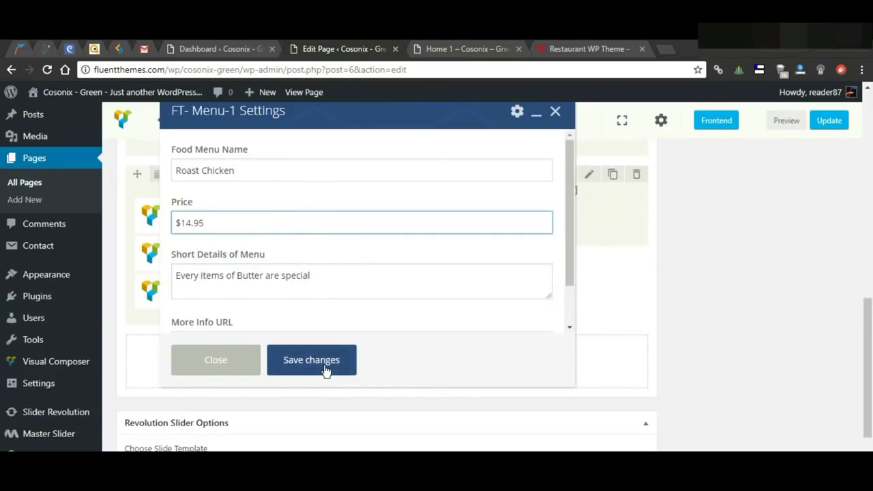
{"action": "left_click", "coordinate": [323, 366]}
Step: Add an FT- Menu-1 dish with its name, price and details to the middle column
{"action": "left_click", "coordinate": [390, 218]}
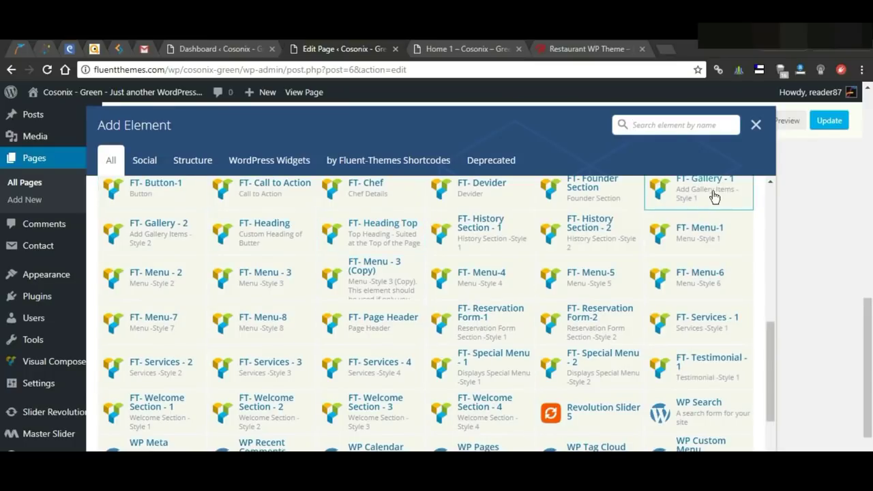
{"action": "left_click", "coordinate": [684, 234]}
{"action": "left_click", "coordinate": [330, 173]}
{"action": "key", "text": "ctrl+v"}
{"action": "left_click", "coordinate": [304, 223]}
{"action": "key", "text": "ctrl+v"}
{"action": "left_click", "coordinate": [402, 283]}
Step: Add Samosa Choley with its price and description as the next middle-column item
{"action": "type", "text": "Every items of Butter are special"}
{"action": "left_click", "coordinate": [311, 359]}
{"action": "left_click", "coordinate": [387, 241]}
{"action": "left_click", "coordinate": [684, 228]}
{"action": "left_click", "coordinate": [320, 170]}
{"action": "type", "text": "Samosa Choley"}
{"action": "left_click", "coordinate": [276, 225]}
Step: Add Shrimp Cake at $4.95 with its description at the bottom of the middle column
{"action": "key", "text": "ctrl+v"}
{"action": "left_click", "coordinate": [380, 283]}
{"action": "key", "text": "ctrl+v"}
{"action": "left_click", "coordinate": [312, 359]}
{"action": "left_click", "coordinate": [389, 280]}
{"action": "left_click", "coordinate": [684, 228]}
{"action": "left_click", "coordinate": [320, 170]}
{"action": "type", "text": "Shrimp Cake"}
{"action": "left_click", "coordinate": [275, 225]}
Step: Start the third column with a $7.95 FT- Menu-1 item and its description
{"action": "type", "text": "$7.95"}
{"action": "left_click", "coordinate": [325, 273]}
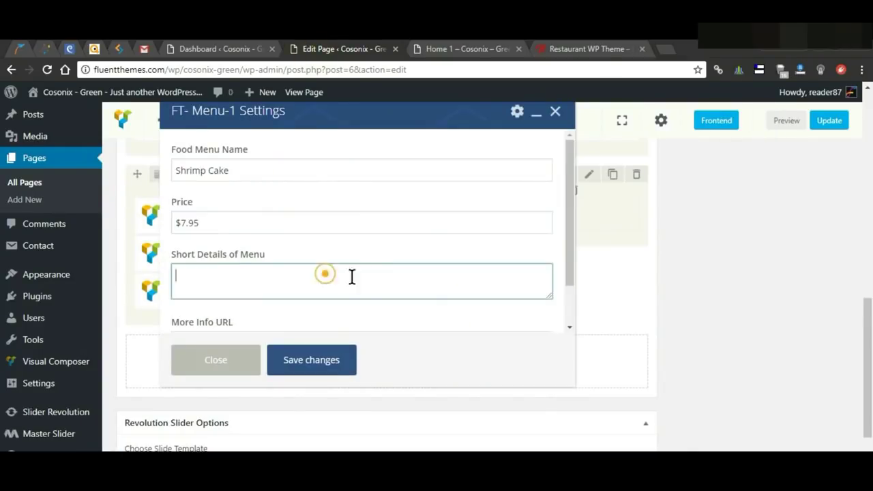
{"action": "key", "text": "ctrl+v"}
{"action": "left_click", "coordinate": [312, 360]}
{"action": "left_click", "coordinate": [565, 220]}
{"action": "left_click", "coordinate": [724, 233]}
{"action": "left_click", "coordinate": [320, 170]}
{"action": "key", "text": "ctrl+v"}
{"action": "left_click", "coordinate": [244, 222]}
{"action": "key", "text": "ctrl+v"}
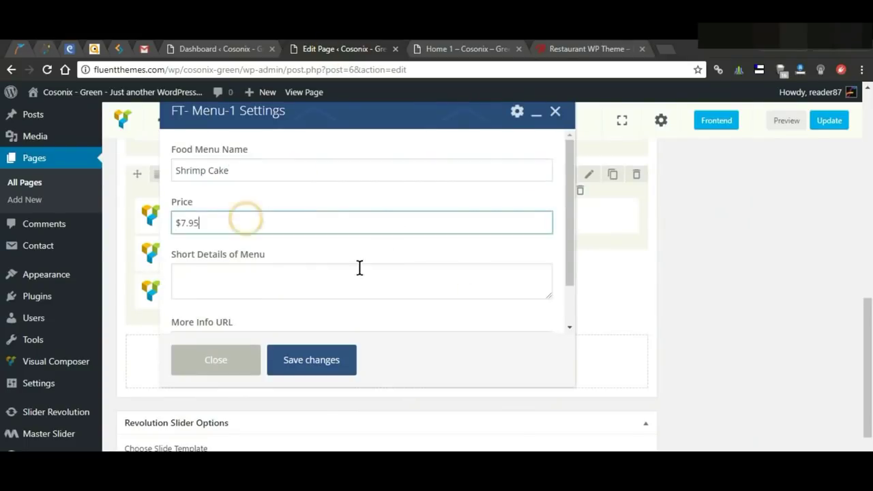
{"action": "left_click", "coordinate": [344, 267]}
{"action": "type", "text": "Every Item are special"}
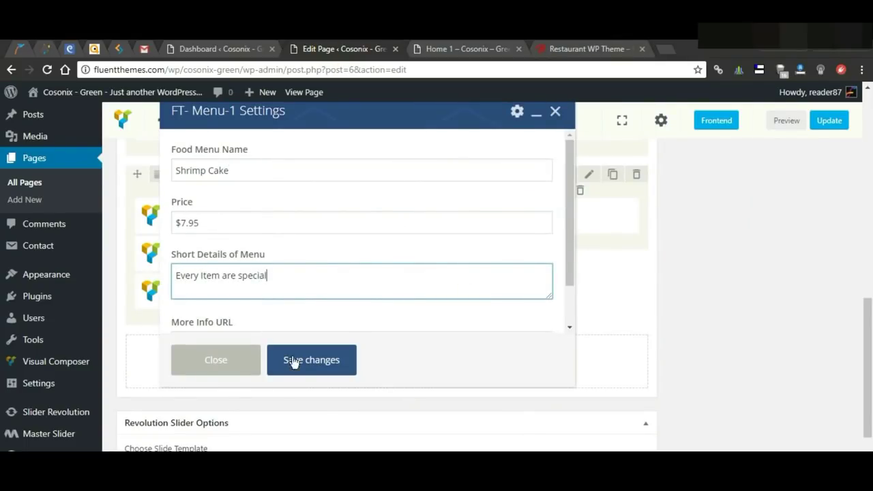
{"action": "left_click", "coordinate": [294, 362]}
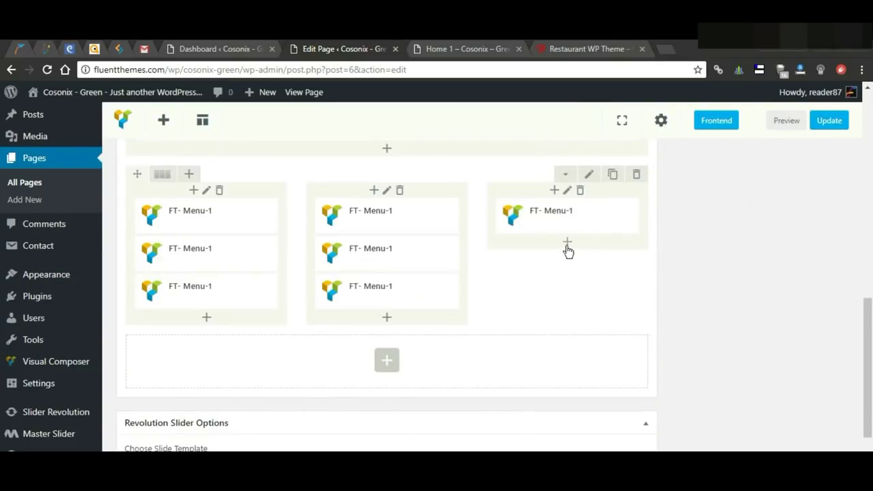
Step: Add Sweet Tomato Soup at $5.95 to the third column
{"action": "left_click", "coordinate": [564, 239]}
{"action": "left_click", "coordinate": [698, 231]}
{"action": "left_click", "coordinate": [380, 169]}
{"action": "type", "text": "Sweet Tomato Soup"}
{"action": "left_click", "coordinate": [260, 222]}
{"action": "key", "text": "ctrl+v"}
{"action": "left_click", "coordinate": [298, 281]}
Step: Finish the third column with a Sea Food menu item, its price and details
{"action": "key", "text": "ctrl+v"}
{"action": "left_click", "coordinate": [318, 352]}
{"action": "left_click", "coordinate": [569, 286]}
{"action": "left_click", "coordinate": [318, 178]}
{"action": "type", "text": "Sea Food"}
{"action": "left_click", "coordinate": [300, 223]}
{"action": "type", "text": "$4.95"}
{"action": "left_click", "coordinate": [303, 282]}
{"action": "left_click", "coordinate": [311, 359]}
{"action": "left_click", "coordinate": [787, 120]}
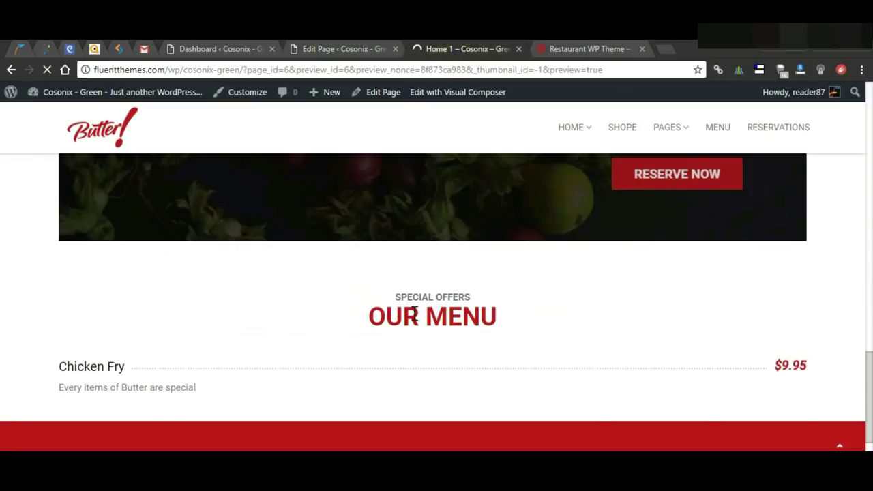
{"action": "scroll", "coordinate": [423, 327], "scroll_direction": "down", "scroll_amount": 6}
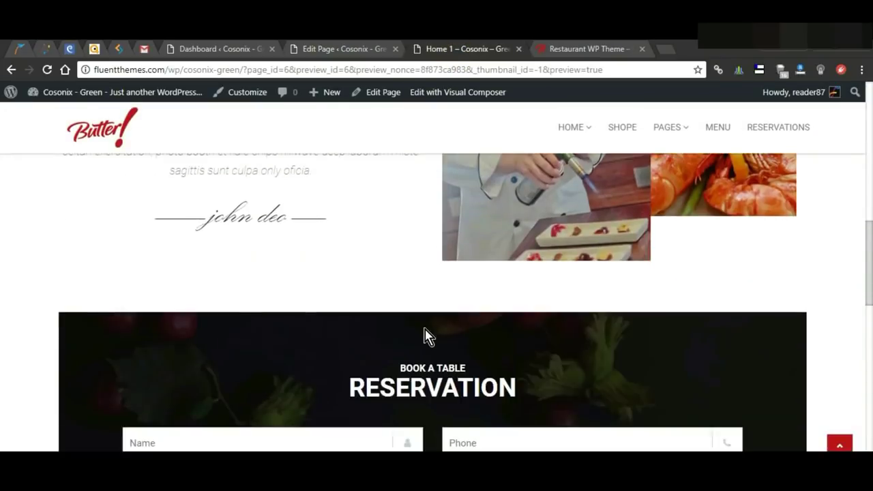
{"action": "scroll", "coordinate": [424, 330], "scroll_direction": "down", "scroll_amount": 7}
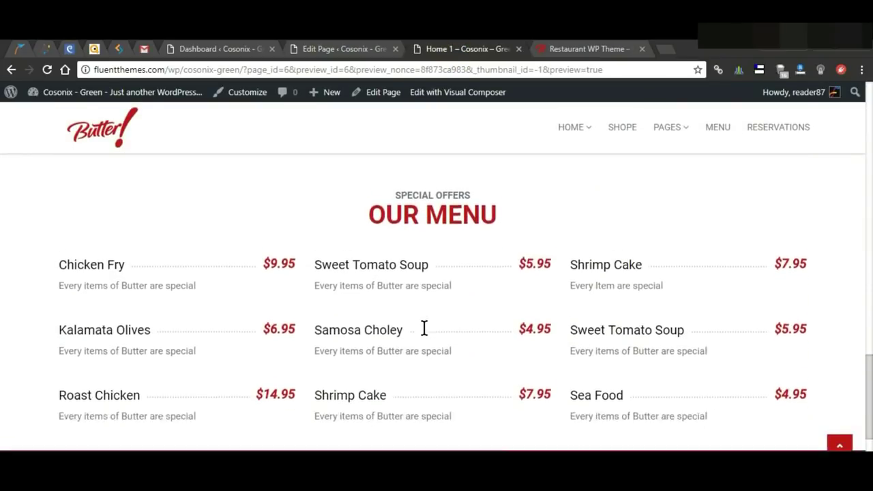
{"action": "left_click", "coordinate": [331, 49]}
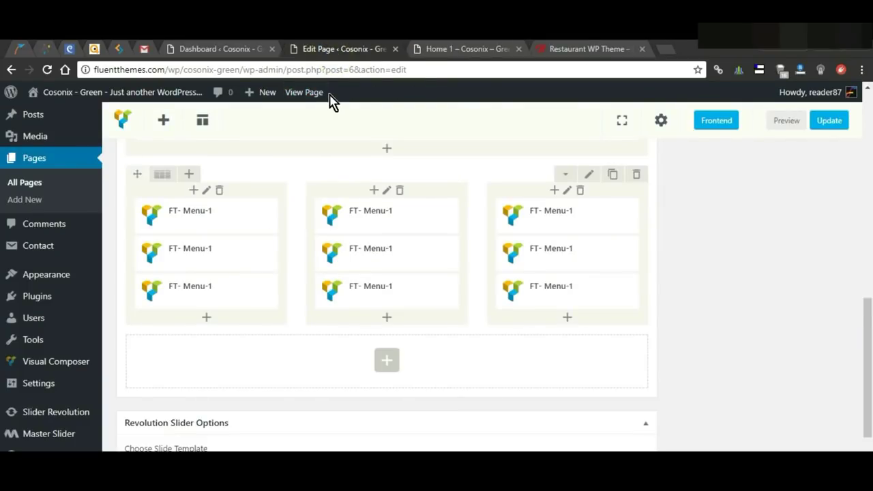
Step: Add an FT- Button-1 labelled 'View Full Menu' in the middle column below the menu rows
{"action": "left_click", "coordinate": [386, 364]}
{"action": "scroll", "coordinate": [384, 364], "scroll_direction": "up", "scroll_amount": 3}
{"action": "left_click", "coordinate": [280, 319]}
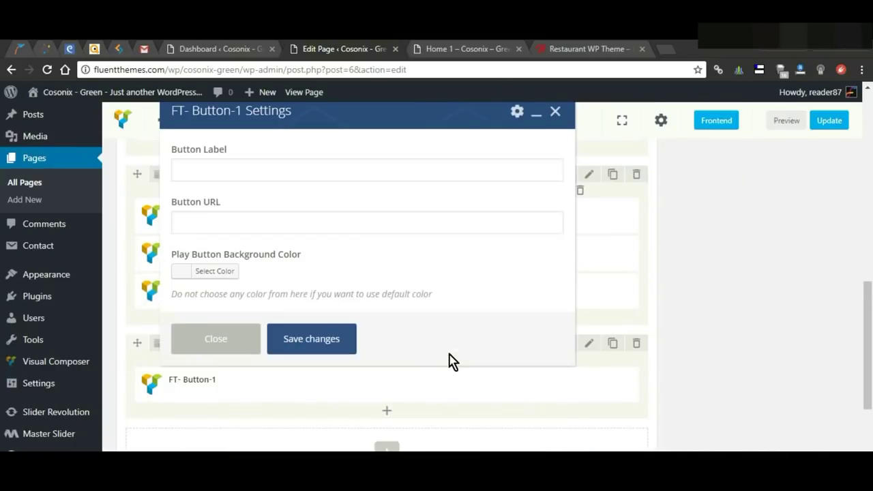
{"action": "left_click", "coordinate": [380, 163]}
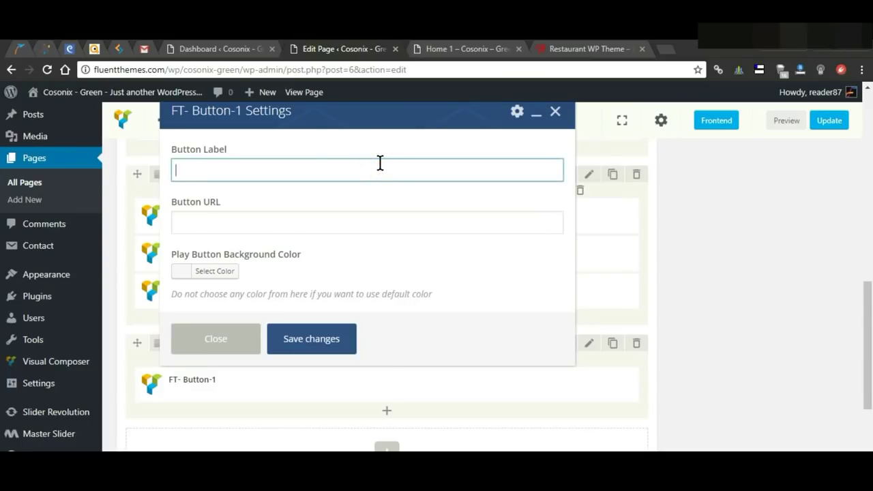
{"action": "type", "text": "View Full Menu"}
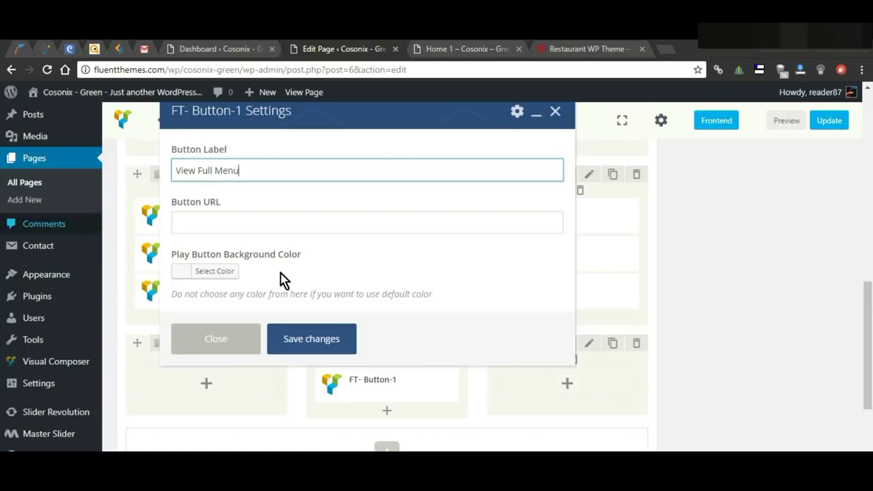
{"action": "scroll", "coordinate": [300, 283], "scroll_direction": "down", "scroll_amount": 2}
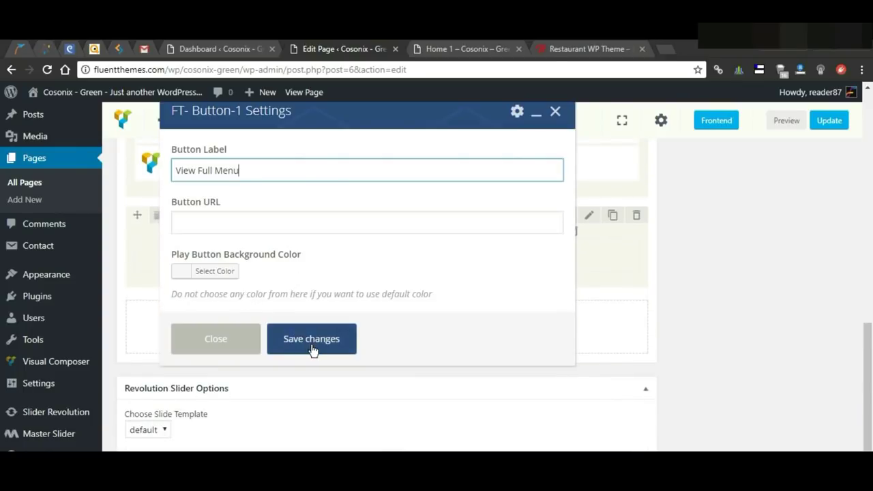
{"action": "left_click", "coordinate": [309, 346]}
Step: Preview the Home page to check the new View Full Menu button
{"action": "left_click", "coordinate": [787, 123]}
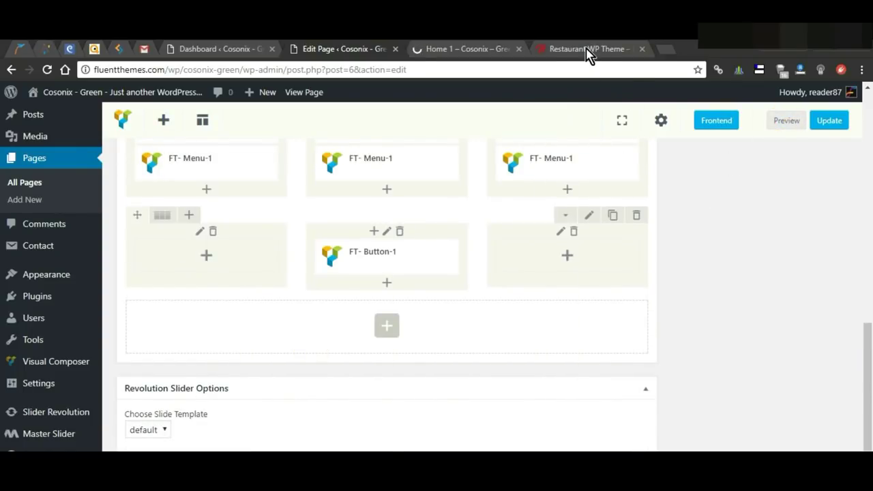
{"action": "left_click", "coordinate": [471, 47]}
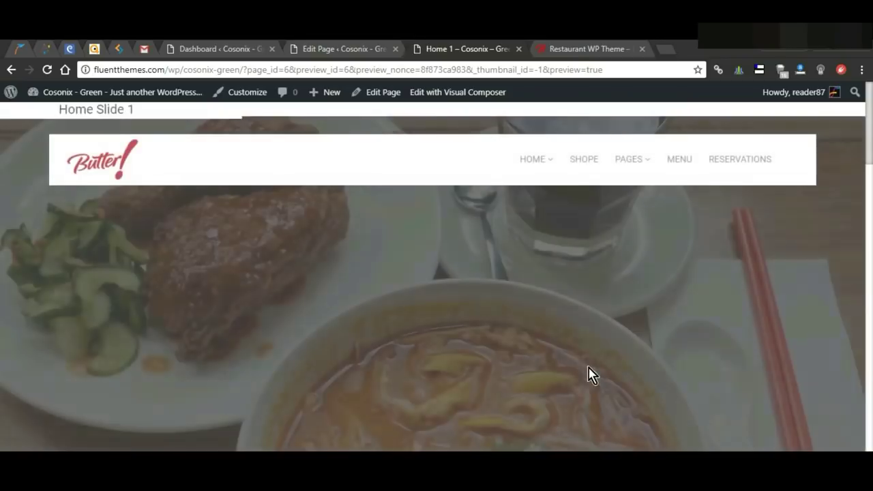
{"action": "scroll", "coordinate": [588, 374], "scroll_direction": "down", "scroll_amount": 15}
{"action": "scroll", "coordinate": [587, 370], "scroll_direction": "down", "scroll_amount": 4}
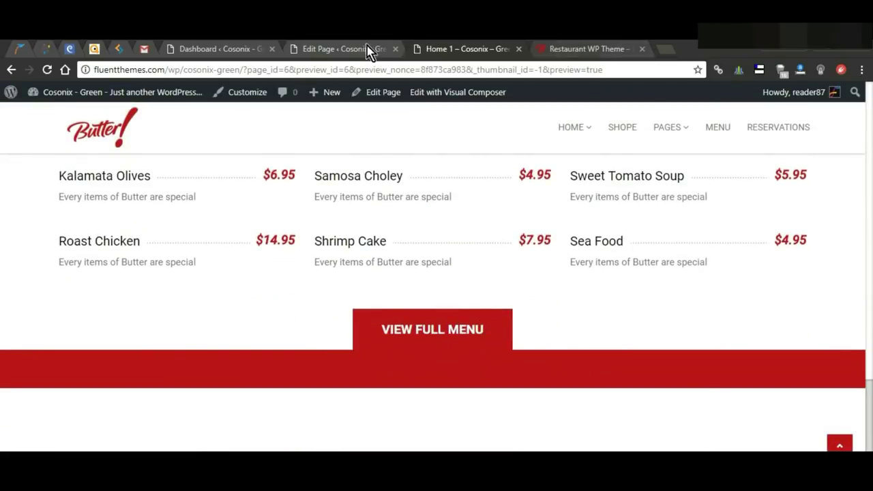
{"action": "left_click", "coordinate": [362, 51]}
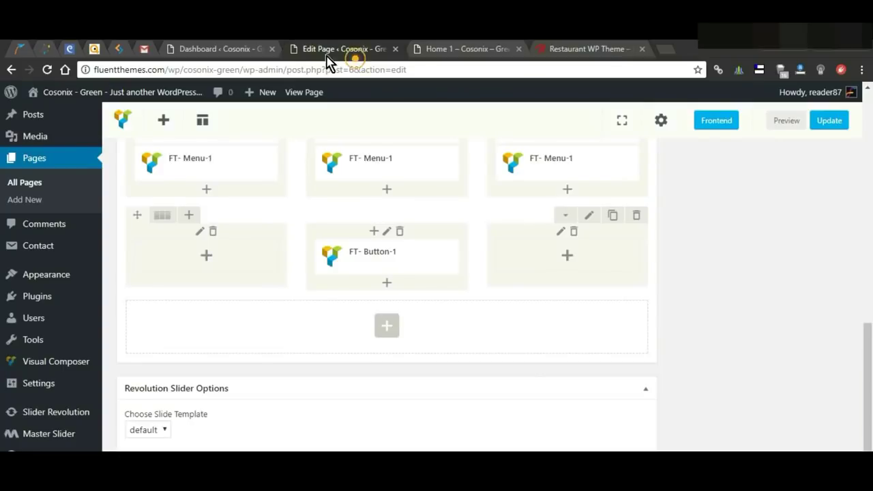
Step: Set the View Full Menu button row's bottom padding to 20px
{"action": "left_click", "coordinate": [590, 217]}
{"action": "scroll", "coordinate": [317, 229], "scroll_direction": "down", "scroll_amount": 10}
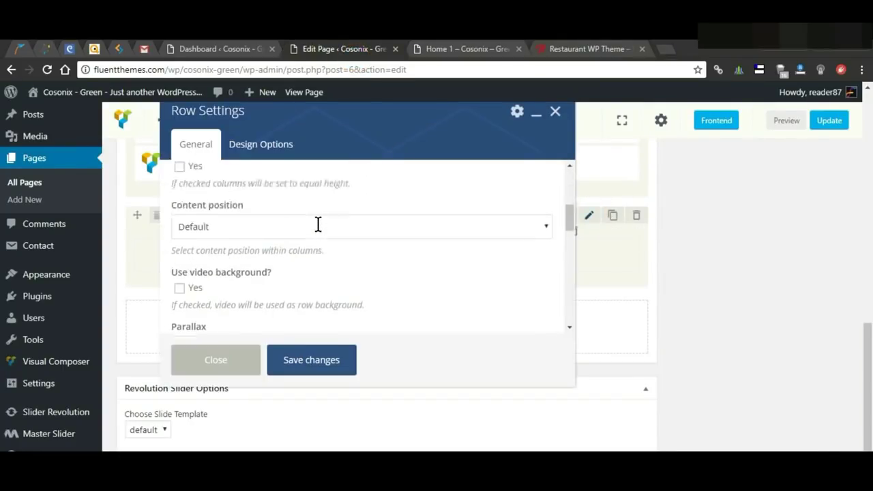
{"action": "scroll", "coordinate": [318, 261], "scroll_direction": "down", "scroll_amount": 3}
{"action": "scroll", "coordinate": [318, 263], "scroll_direction": "up", "scroll_amount": 1}
{"action": "left_click", "coordinate": [283, 229]}
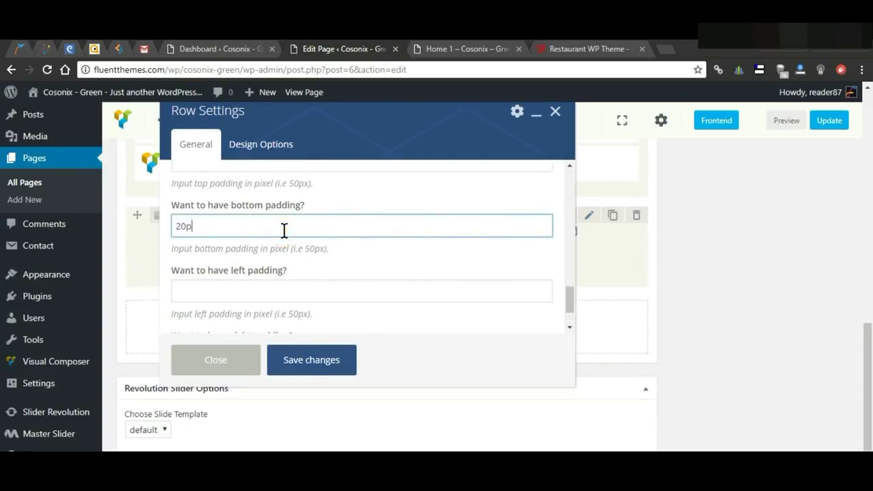
{"action": "type", "text": "20px"}
{"action": "left_click", "coordinate": [307, 366]}
Step: Check the new padding in the page preview, then close the preview tab
{"action": "left_click", "coordinate": [778, 120]}
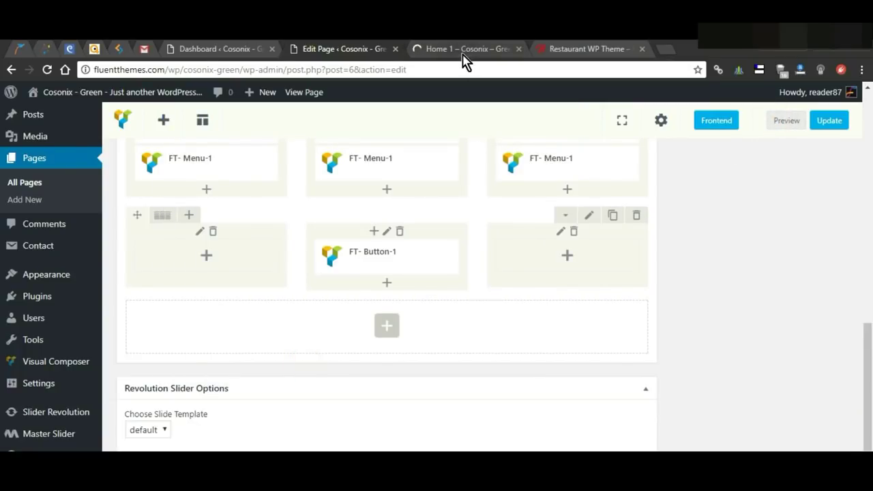
{"action": "left_click", "coordinate": [463, 52]}
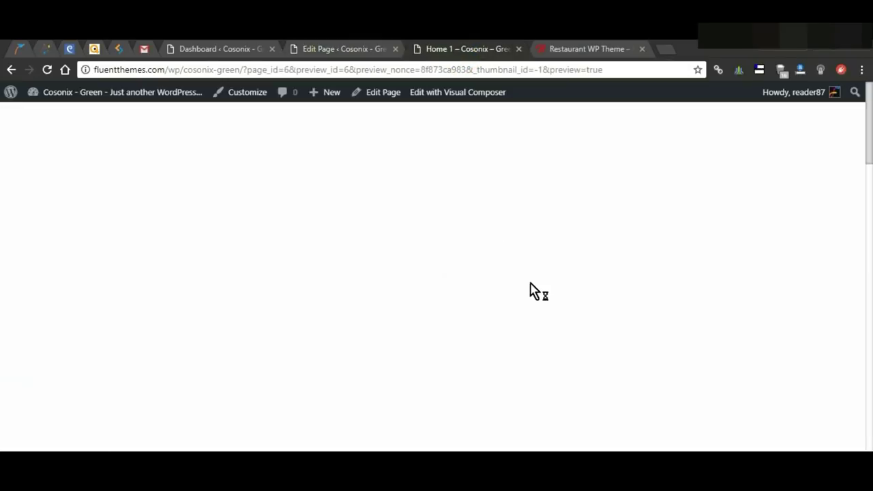
{"action": "scroll", "coordinate": [532, 307], "scroll_direction": "down", "scroll_amount": 15}
{"action": "scroll", "coordinate": [528, 297], "scroll_direction": "down", "scroll_amount": 10}
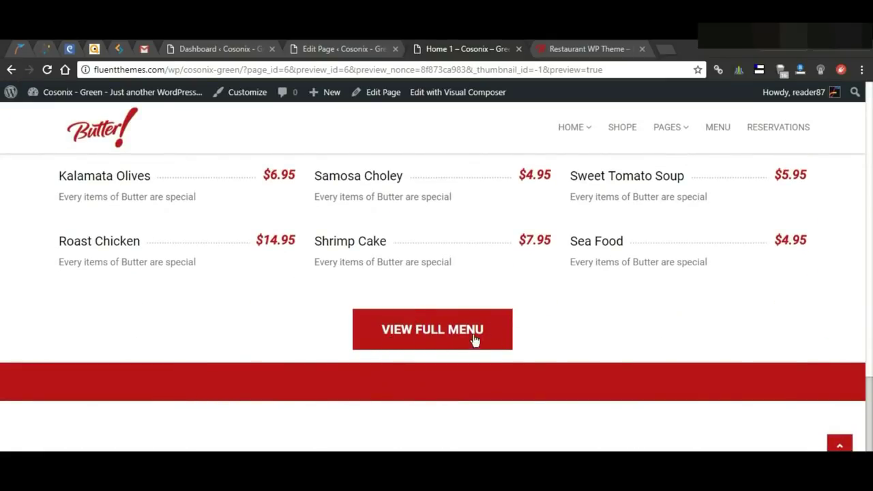
{"action": "scroll", "coordinate": [440, 228], "scroll_direction": "up", "scroll_amount": 3}
{"action": "left_click_drag", "start_coordinate": [368, 242], "coordinate": [577, 411]}
{"action": "scroll", "coordinate": [585, 390], "scroll_direction": "down", "scroll_amount": 3}
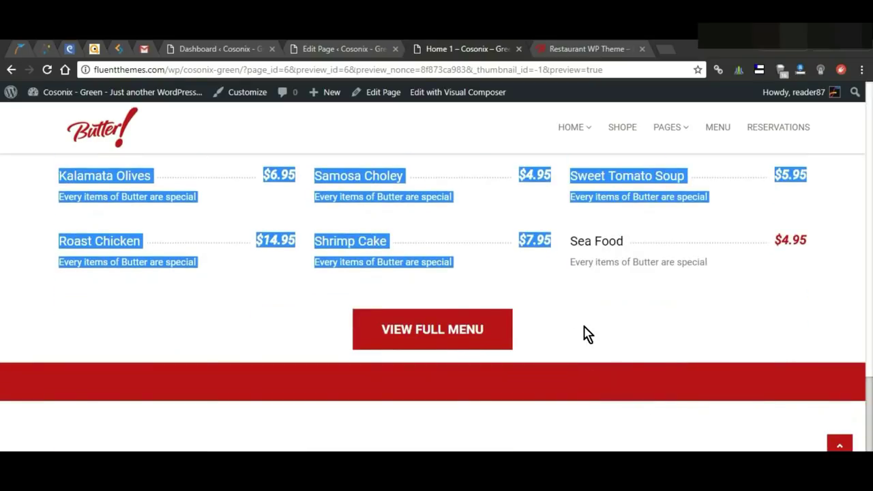
{"action": "left_click", "coordinate": [583, 327]}
{"action": "key", "text": "ctrl+w"}
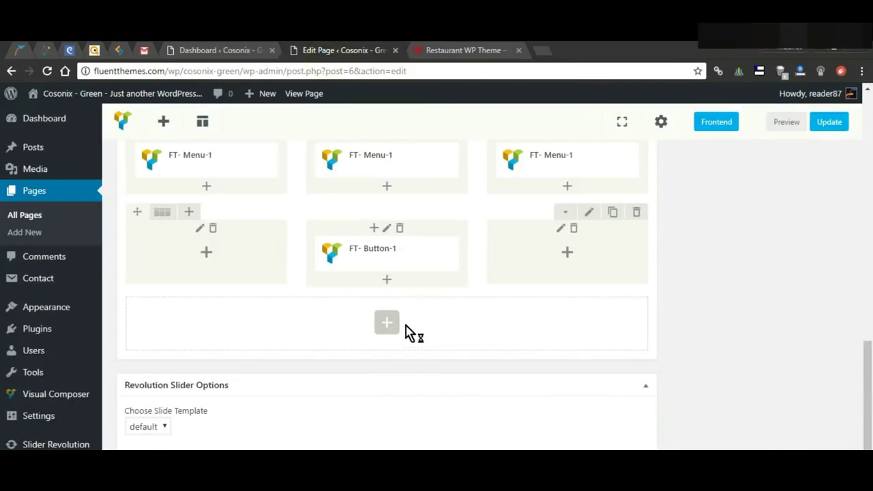
Step: Add an FT- Services - 1 element in a new row below the button row
{"action": "left_click", "coordinate": [386, 326]}
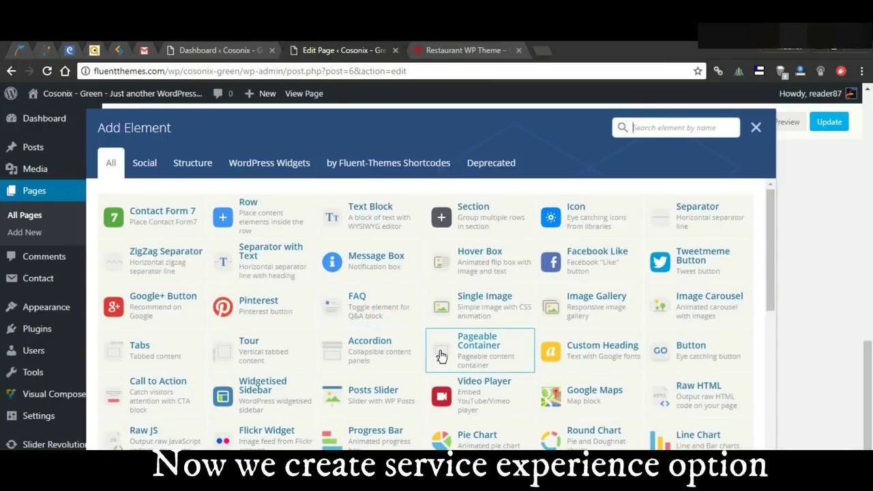
{"action": "scroll", "coordinate": [448, 352], "scroll_direction": "down", "scroll_amount": 4}
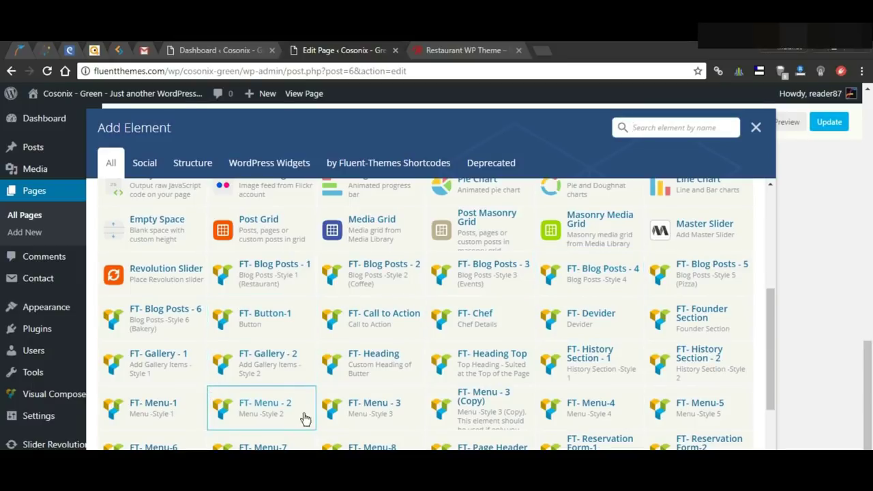
{"action": "scroll", "coordinate": [450, 387], "scroll_direction": "down", "scroll_amount": 1}
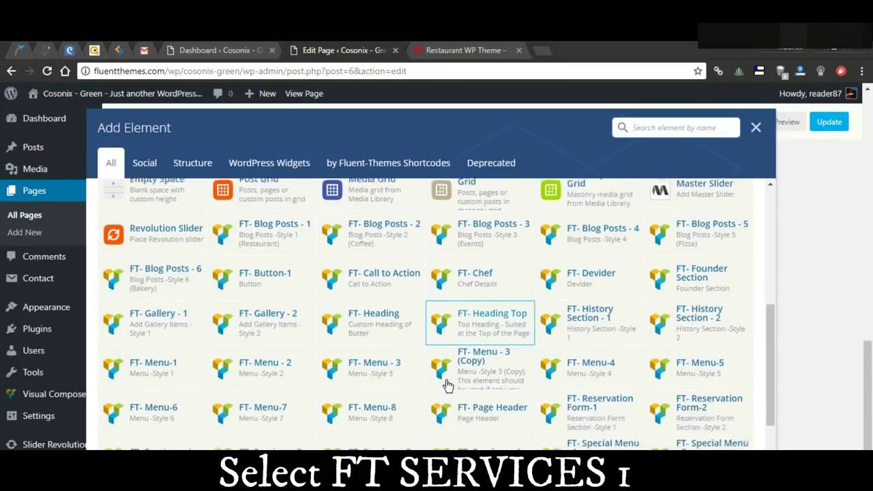
{"action": "scroll", "coordinate": [447, 386], "scroll_direction": "down", "scroll_amount": 2}
{"action": "scroll", "coordinate": [447, 386], "scroll_direction": "down", "scroll_amount": 5}
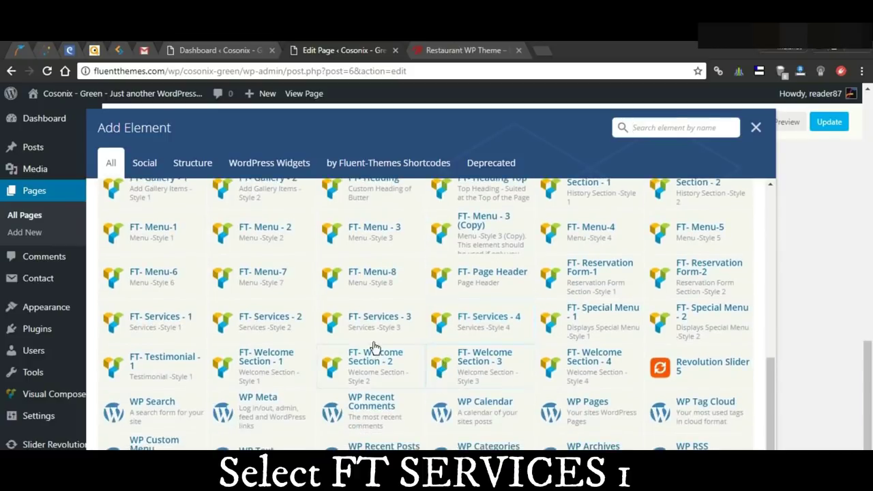
{"action": "left_click", "coordinate": [181, 325]}
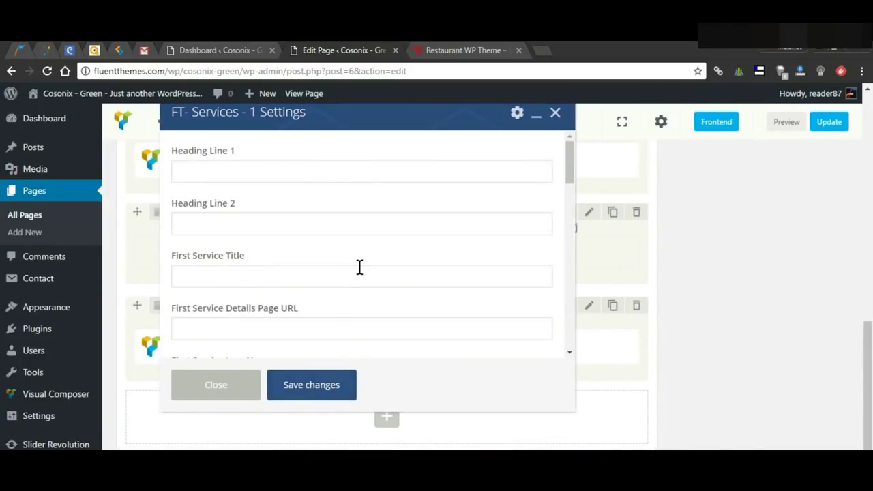
{"action": "scroll", "coordinate": [360, 273], "scroll_direction": "down", "scroll_amount": 3}
{"action": "scroll", "coordinate": [361, 271], "scroll_direction": "up", "scroll_amount": 3}
Step: Set the heading lines to EXPERIENCE and EXPERIENCE OUR SERVICES
{"action": "left_click", "coordinate": [315, 178]}
{"action": "type", "text": "EXPERIENCE"}
{"action": "left_click", "coordinate": [332, 224]}
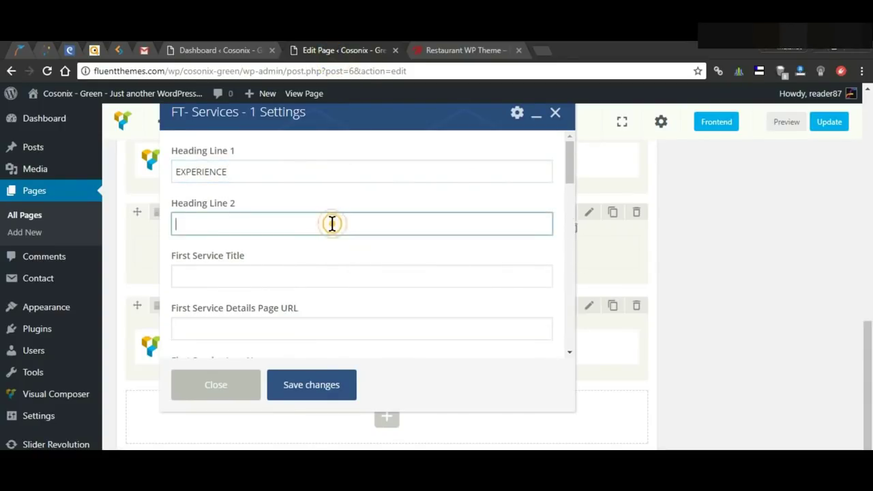
{"action": "type", "text": "EXPERIENCE OUR SERVICES"}
Step: Fill in the first three services, Online Order, Free parking and Free Wifi, with icon names
{"action": "left_click", "coordinate": [323, 275]}
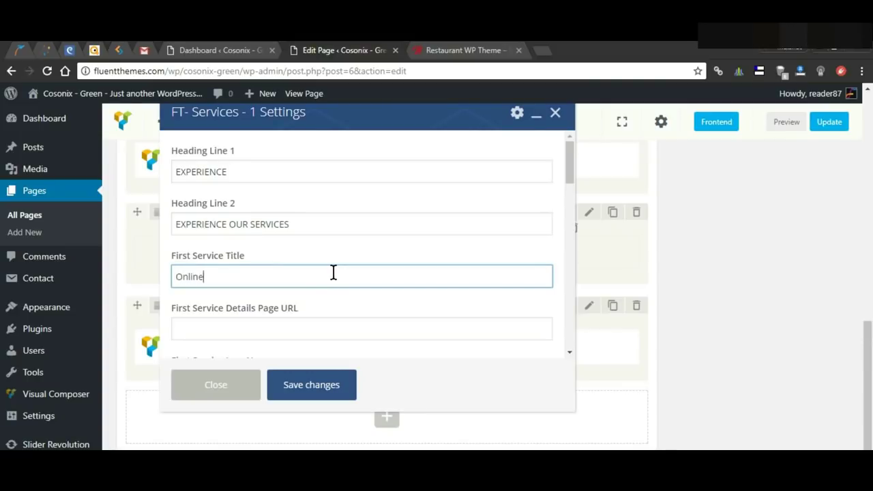
{"action": "type", "text": "Online Order"}
{"action": "scroll", "coordinate": [286, 262], "scroll_direction": "down", "scroll_amount": 2}
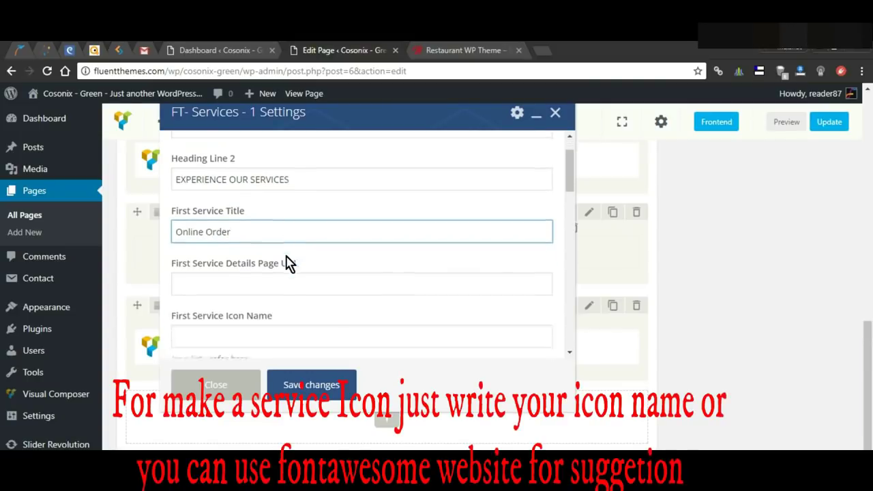
{"action": "left_click", "coordinate": [288, 269]}
{"action": "scroll", "coordinate": [382, 286], "scroll_direction": "down", "scroll_amount": 4}
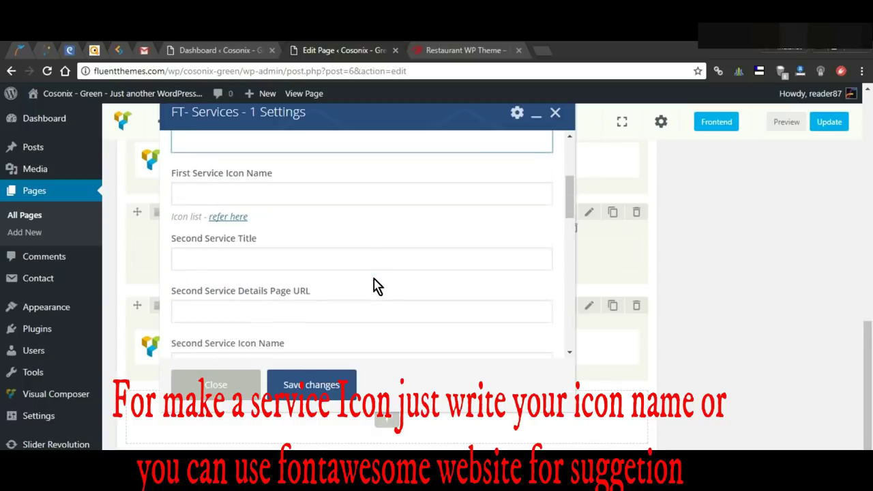
{"action": "left_click", "coordinate": [272, 186]}
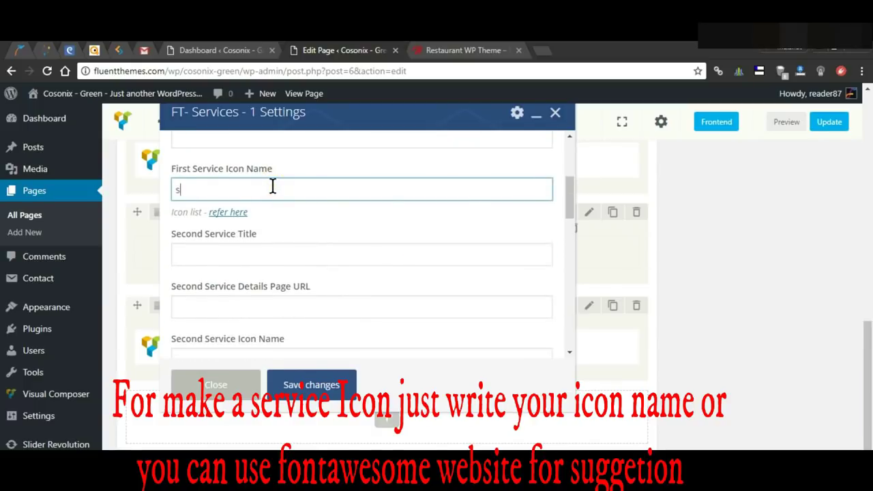
{"action": "key", "text": "Tab"}
{"action": "key", "text": "Tab"}
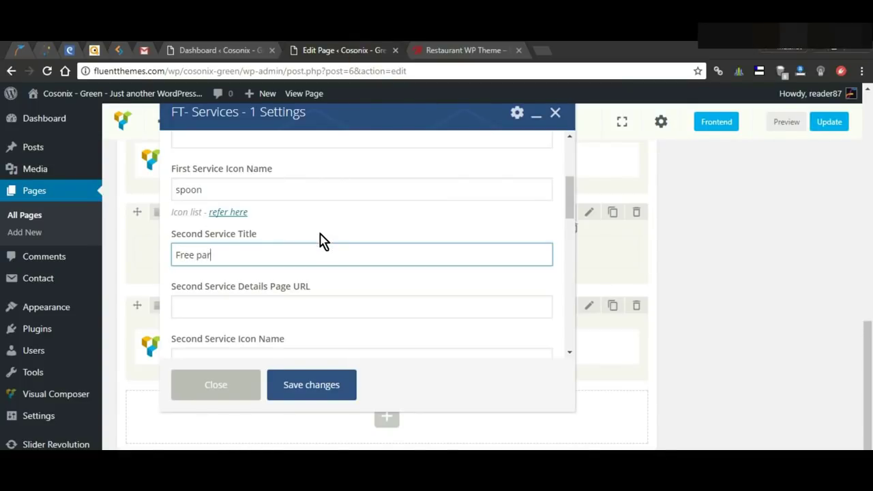
{"action": "scroll", "coordinate": [335, 283], "scroll_direction": "down", "scroll_amount": 2}
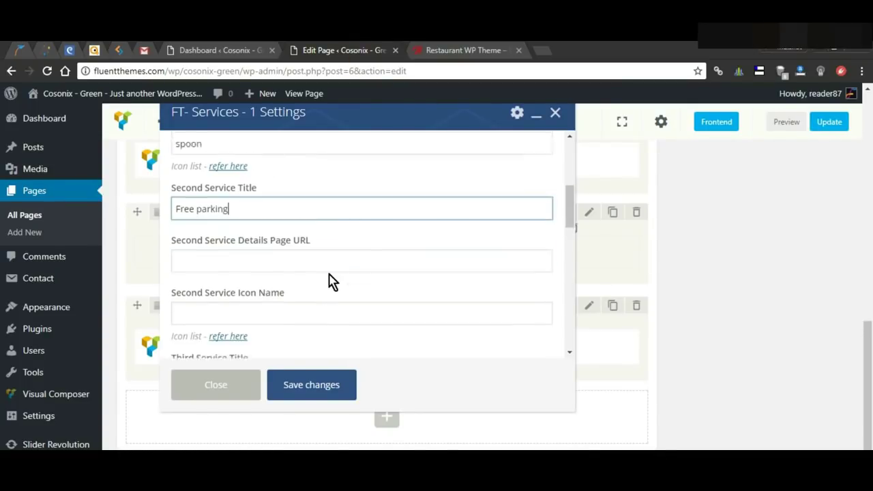
{"action": "left_click", "coordinate": [240, 294]}
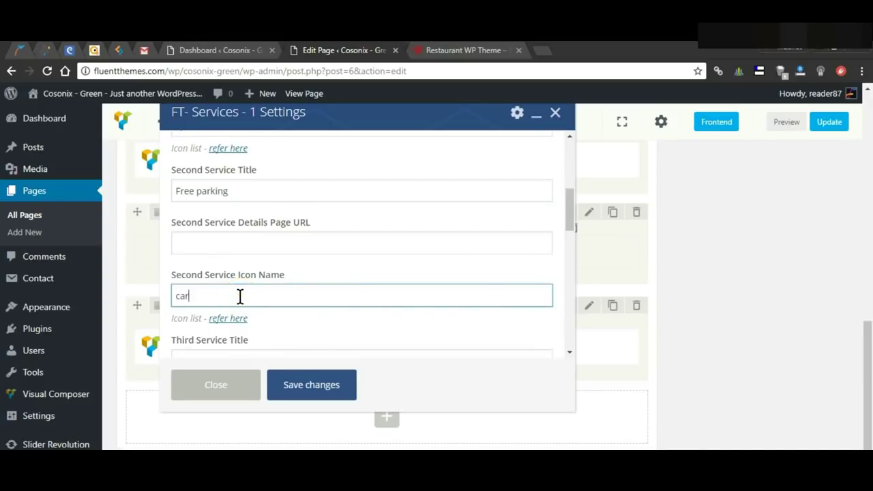
{"action": "scroll", "coordinate": [240, 296], "scroll_direction": "down", "scroll_amount": 3}
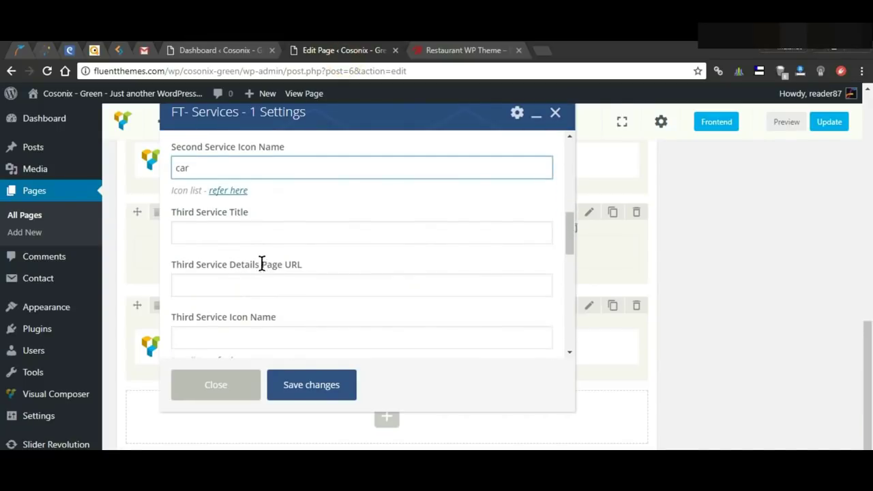
{"action": "left_click", "coordinate": [263, 233]}
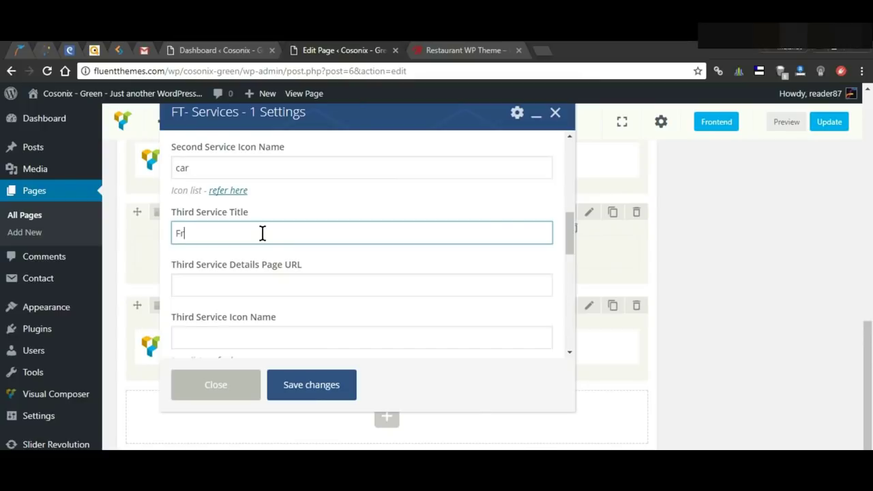
{"action": "key", "text": "Tab"}
{"action": "key", "text": "Tab"}
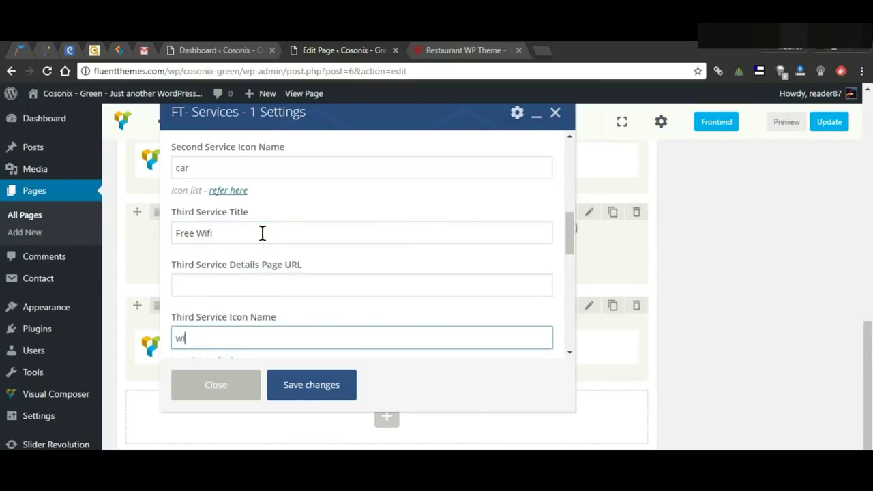
Step: Fill in Home Delivery and Conference Hall services with their icon names, including 'hopus'
{"action": "scroll", "coordinate": [294, 211], "scroll_direction": "down", "scroll_amount": 3}
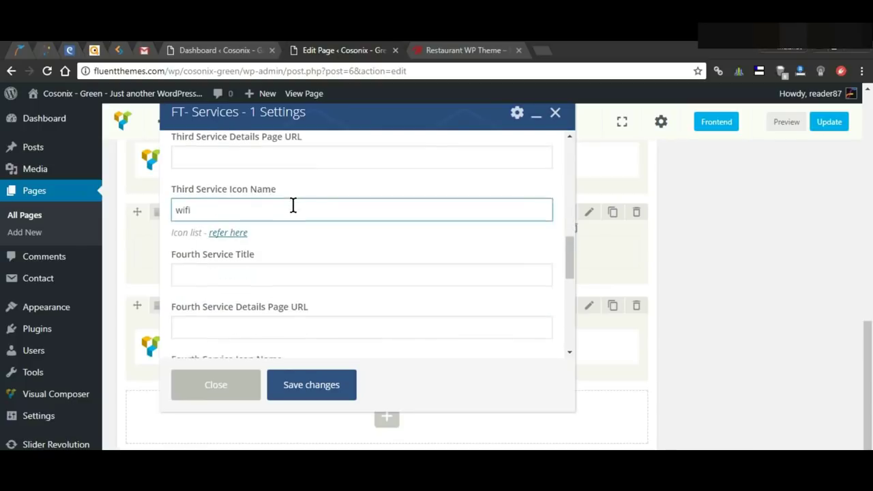
{"action": "left_click", "coordinate": [253, 273]}
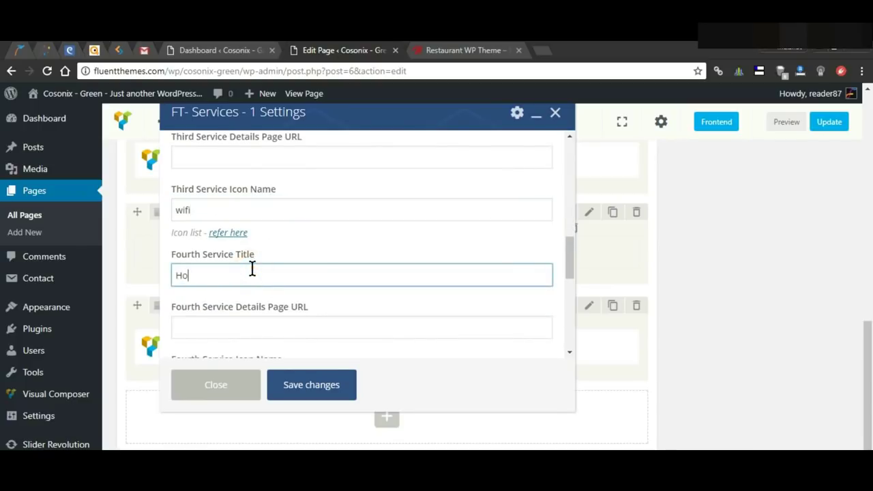
{"action": "type", "text": "Home Delivery"}
{"action": "scroll", "coordinate": [312, 240], "scroll_direction": "down", "scroll_amount": 2}
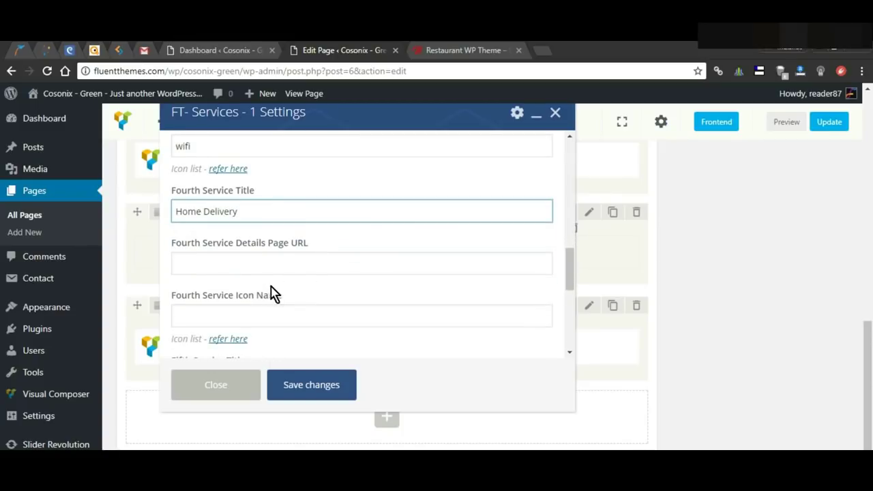
{"action": "left_click", "coordinate": [272, 312]}
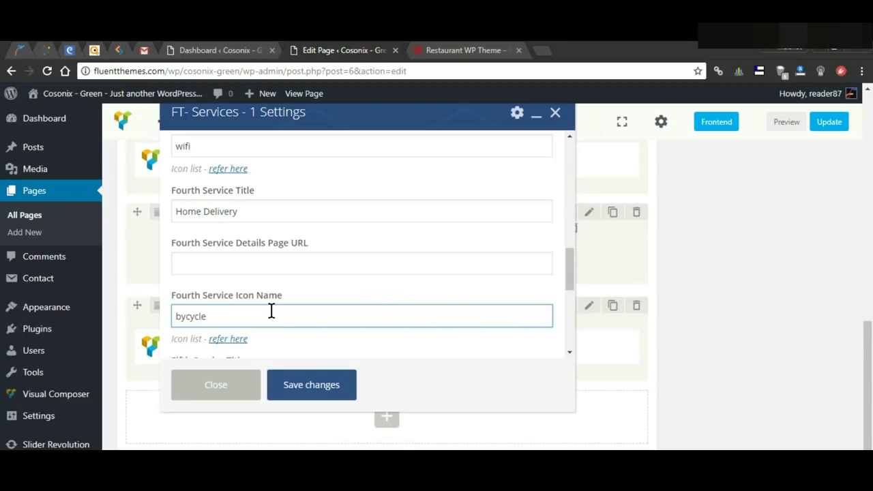
{"action": "scroll", "coordinate": [370, 347], "scroll_direction": "down", "scroll_amount": 4}
{"action": "left_click", "coordinate": [324, 189]}
{"action": "scroll", "coordinate": [318, 213], "scroll_direction": "down", "scroll_amount": 2}
{"action": "left_click", "coordinate": [256, 194]}
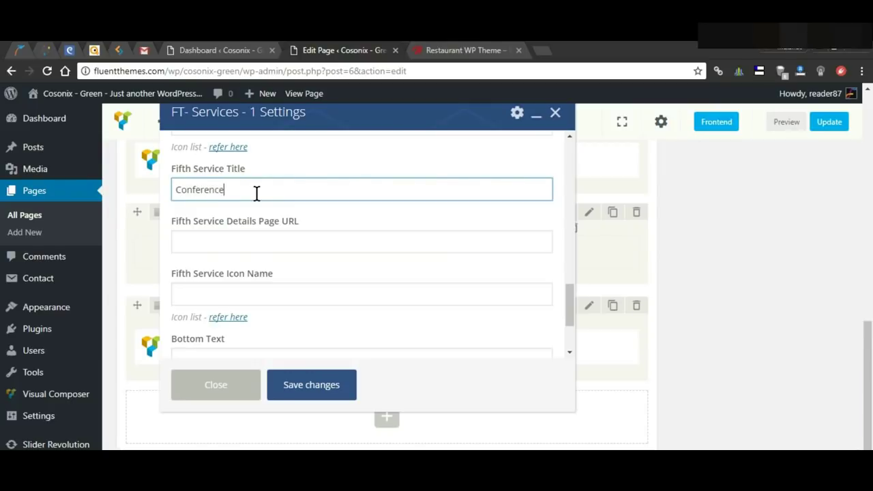
{"action": "key", "text": "Tab"}
{"action": "key", "text": "Tab"}
{"action": "type", "text": "hopus"}
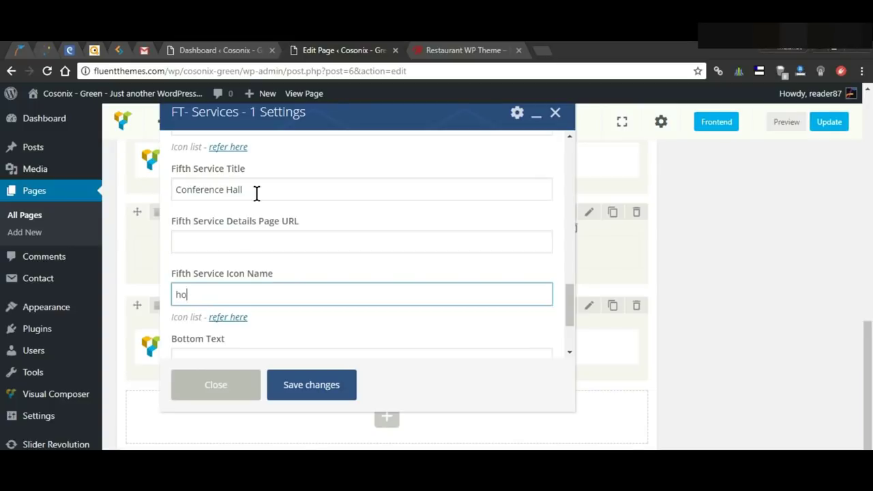
{"action": "scroll", "coordinate": [244, 270], "scroll_direction": "down", "scroll_amount": 3}
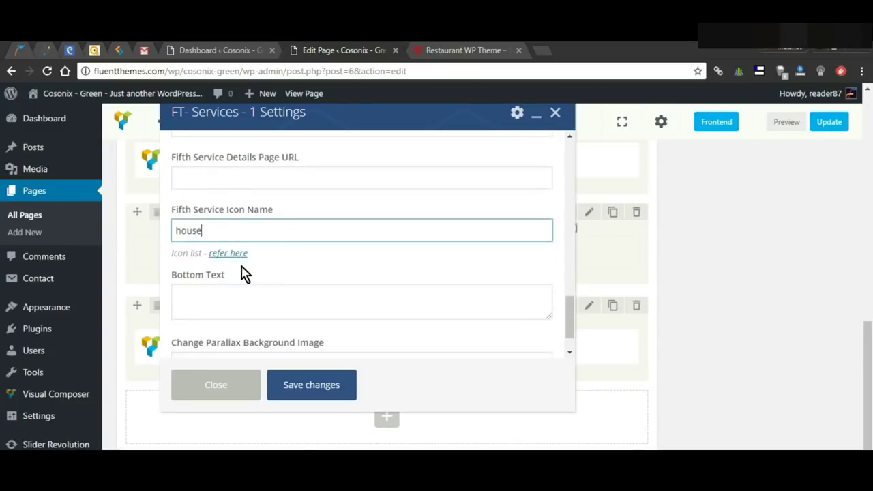
Step: Paste a placeholder sentence as the bottom text and save the services element
{"action": "left_click", "coordinate": [292, 267]}
{"action": "type", "text": "Pellentesque mi purus, eleifend sedt commodo vel, sagittis elts vestibulum dui"}
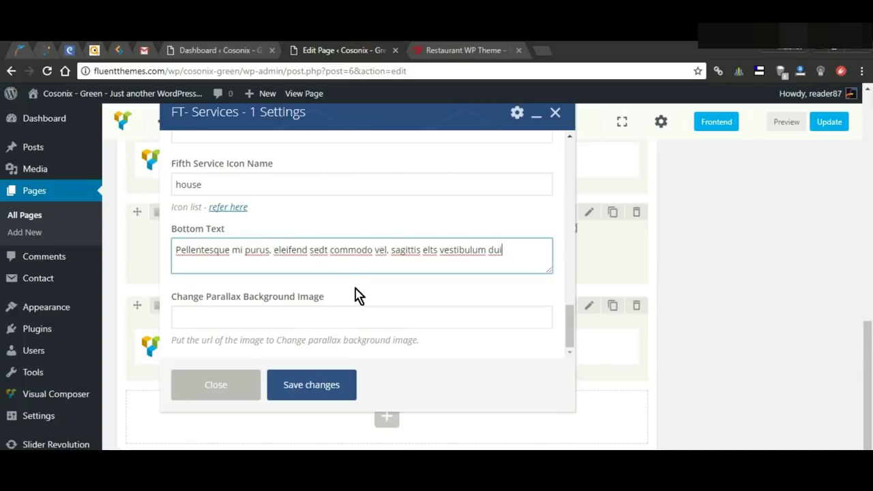
{"action": "left_click", "coordinate": [322, 395]}
{"action": "scroll", "coordinate": [821, 185], "scroll_direction": "up", "scroll_amount": 2}
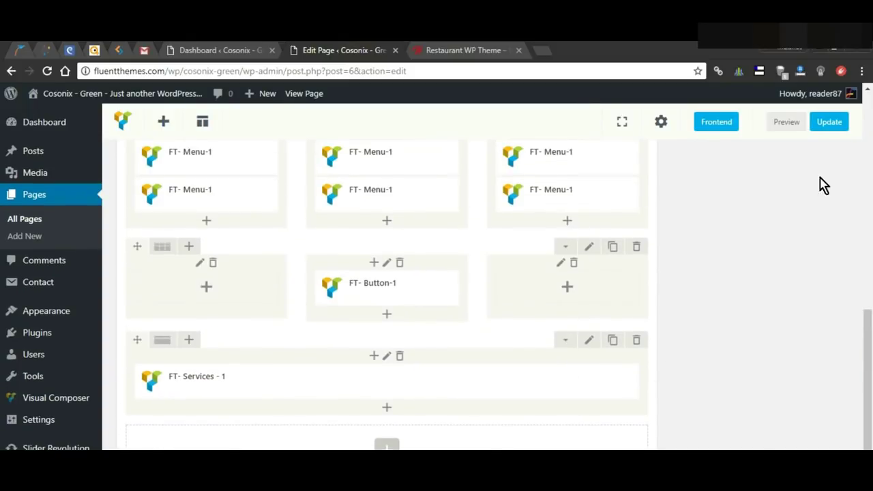
Step: Preview the Home page and check the five EXPERIENCE OUR SERVICES boxes
{"action": "left_click", "coordinate": [785, 121]}
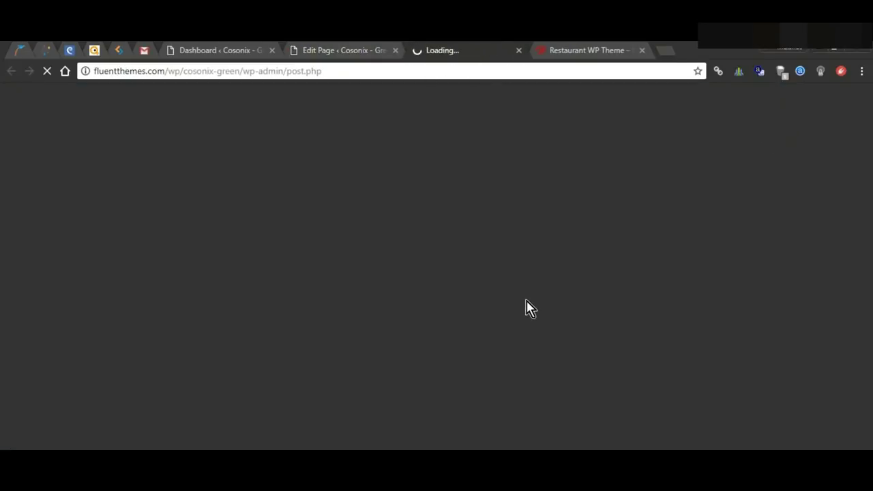
{"action": "scroll", "coordinate": [521, 310], "scroll_direction": "down", "scroll_amount": 10}
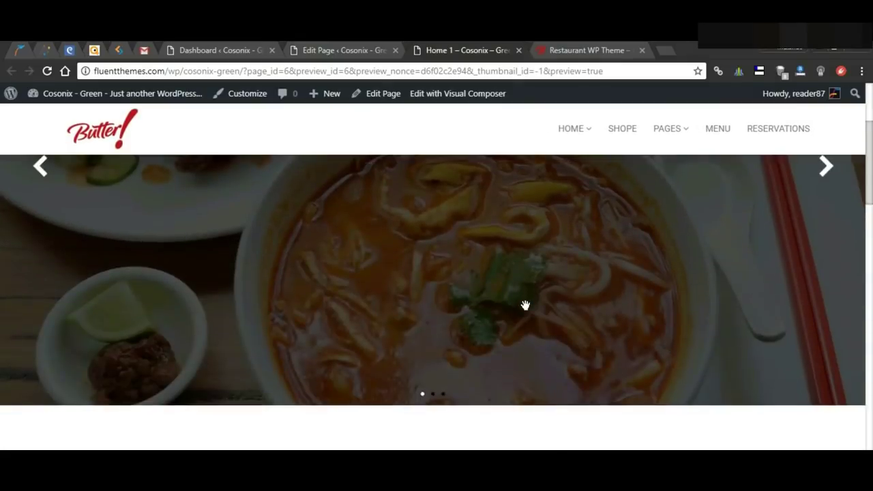
{"action": "scroll", "coordinate": [517, 311], "scroll_direction": "down", "scroll_amount": 10}
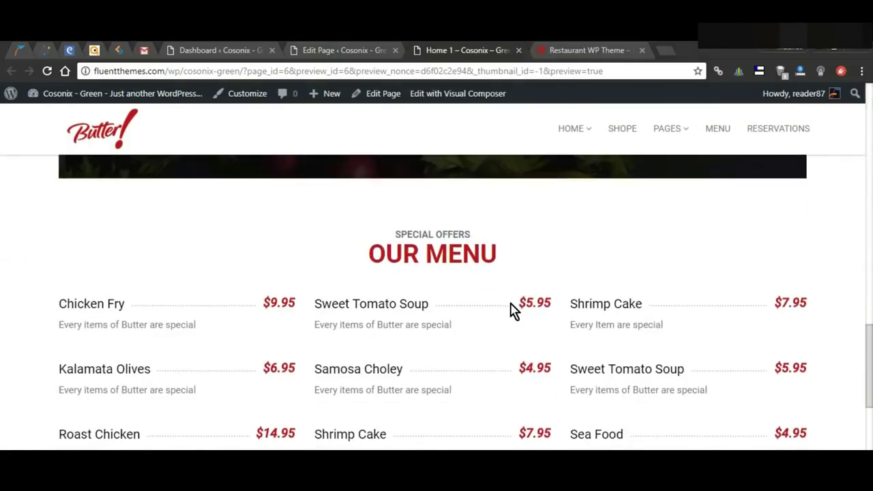
{"action": "scroll", "coordinate": [513, 310], "scroll_direction": "down", "scroll_amount": 3}
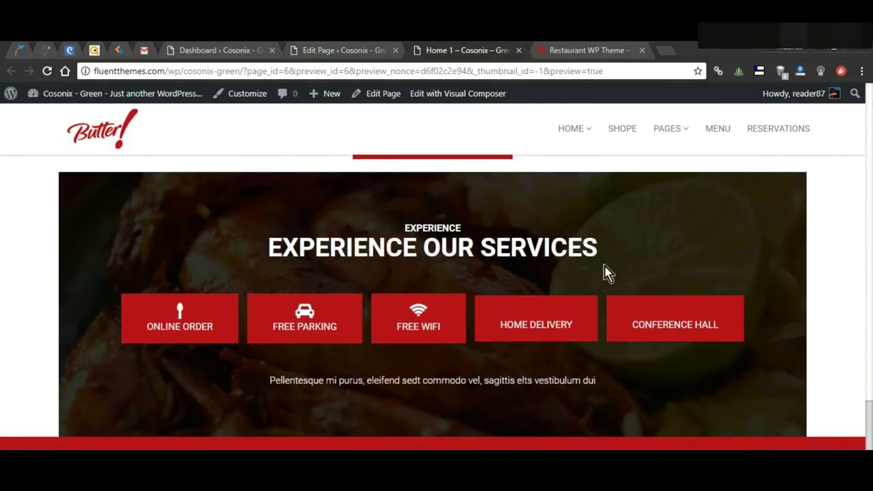
{"action": "left_click_drag", "start_coordinate": [440, 246], "coordinate": [403, 239]}
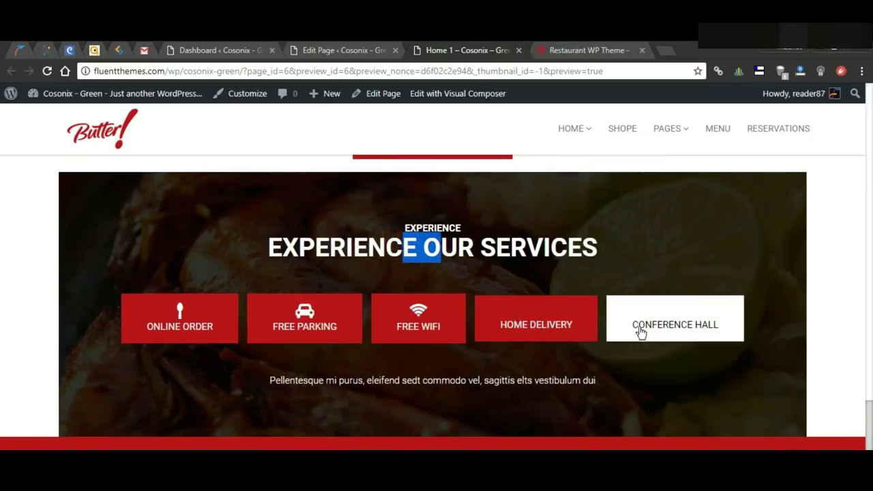
Step: Review the Most Popular Food Items section live, then return to the Edit Page tab
{"action": "key", "text": "ctrl+shift+Tab"}
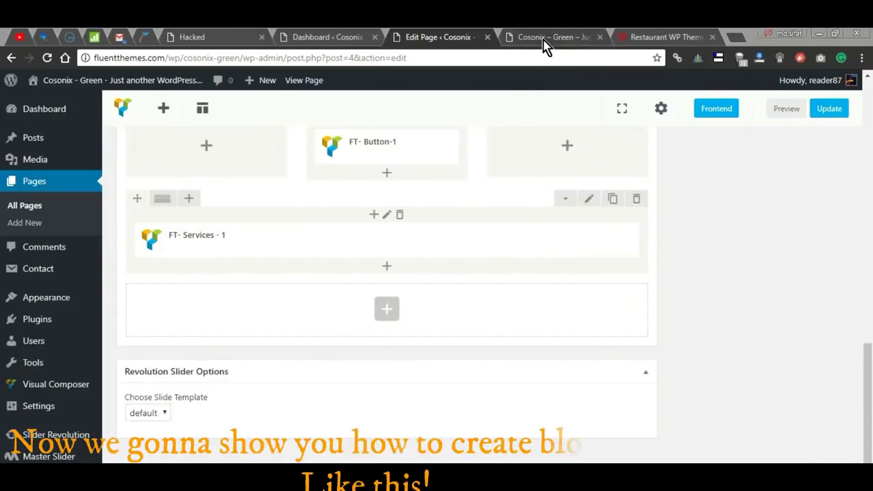
{"action": "left_click", "coordinate": [546, 40]}
{"action": "scroll", "coordinate": [545, 252], "scroll_direction": "up", "scroll_amount": 1}
{"action": "left_click", "coordinate": [554, 251]}
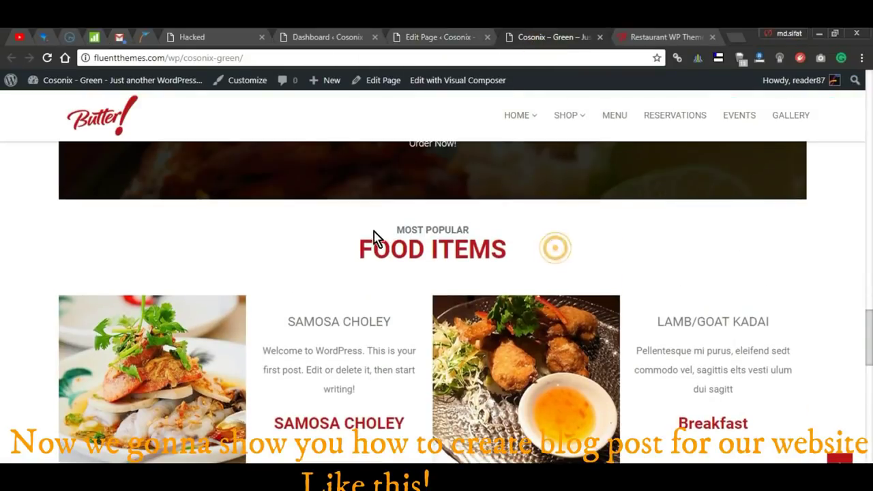
{"action": "scroll", "coordinate": [435, 373], "scroll_direction": "down", "scroll_amount": 1}
{"action": "scroll", "coordinate": [435, 374], "scroll_direction": "down", "scroll_amount": 3}
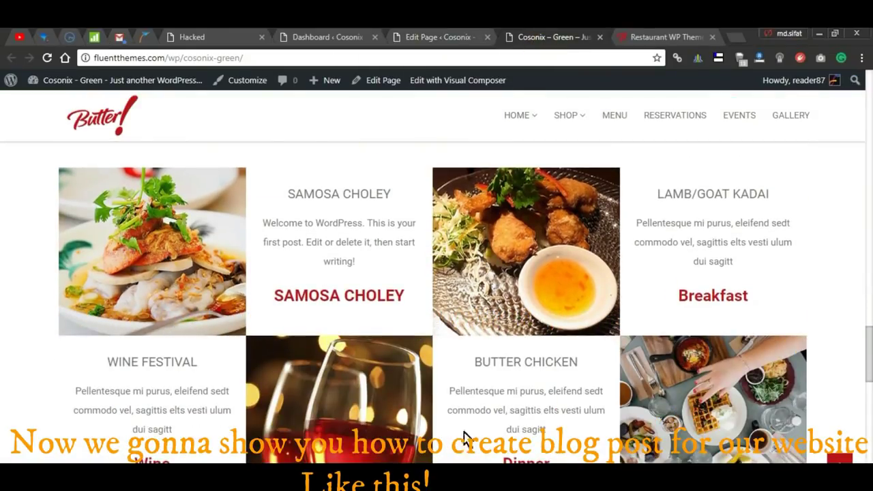
{"action": "left_click", "coordinate": [436, 37]}
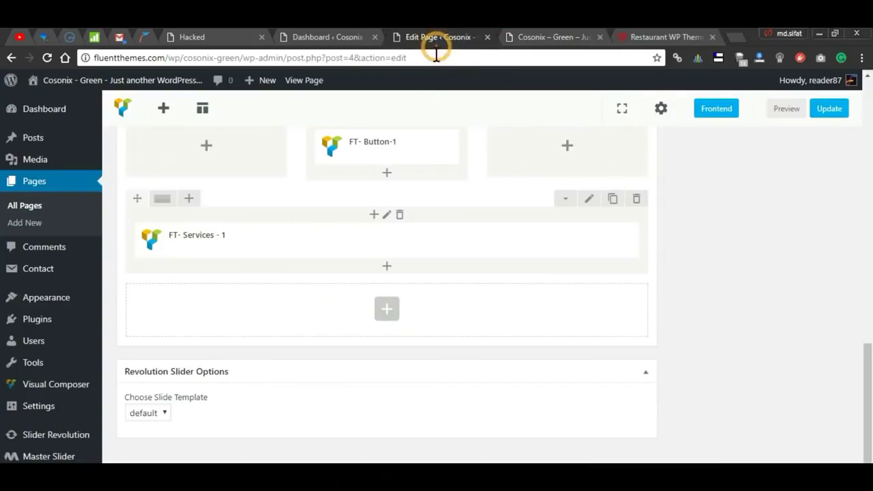
Step: Add an FT- Blog Posts - 1 element headed 'Most Popular' / 'Food Item' showing 4 posts
{"action": "left_click", "coordinate": [388, 314]}
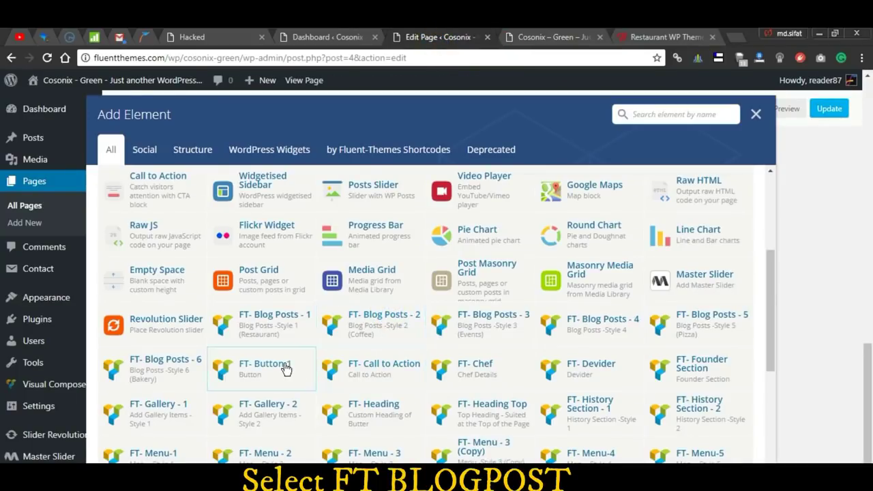
{"action": "left_click", "coordinate": [275, 326]}
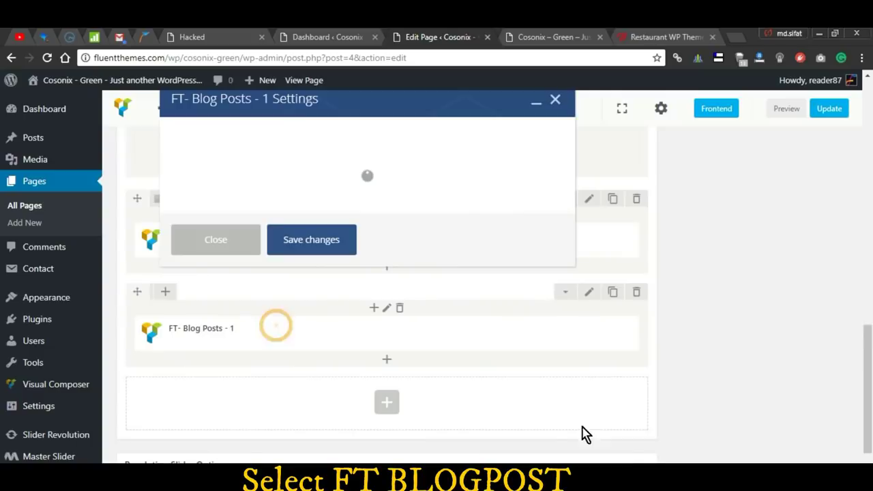
{"action": "left_click", "coordinate": [349, 162]}
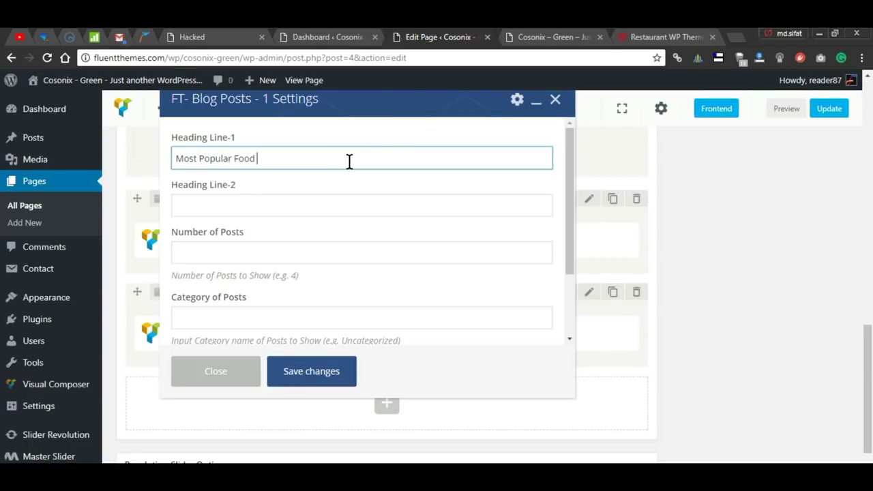
{"action": "type", "text": "Most Popular"}
{"action": "key", "text": "Tab"}
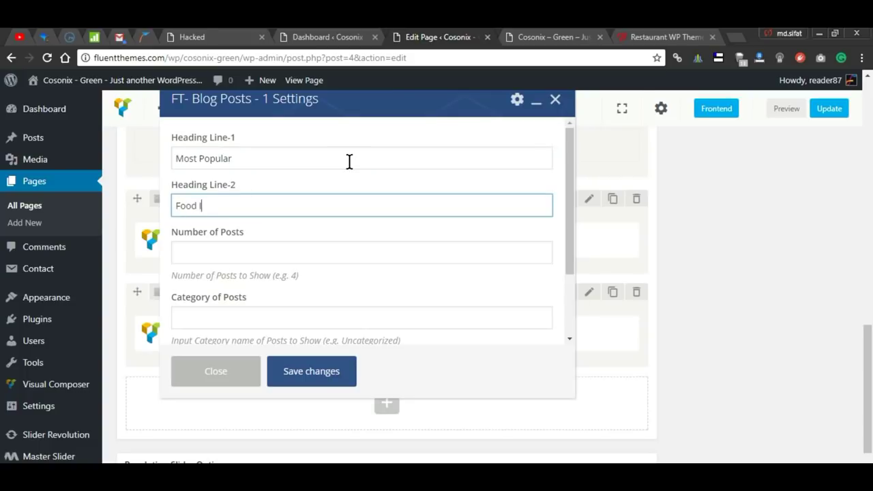
{"action": "left_click", "coordinate": [269, 250]}
{"action": "type", "text": "4"}
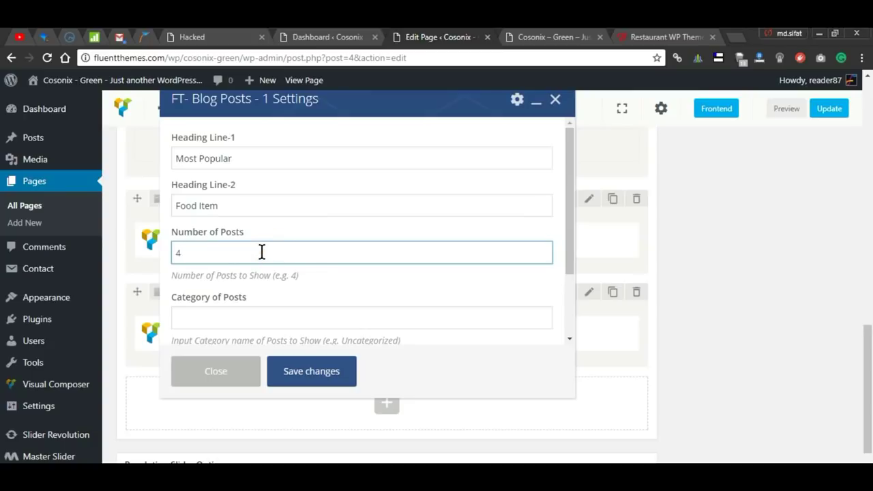
{"action": "left_click", "coordinate": [312, 370]}
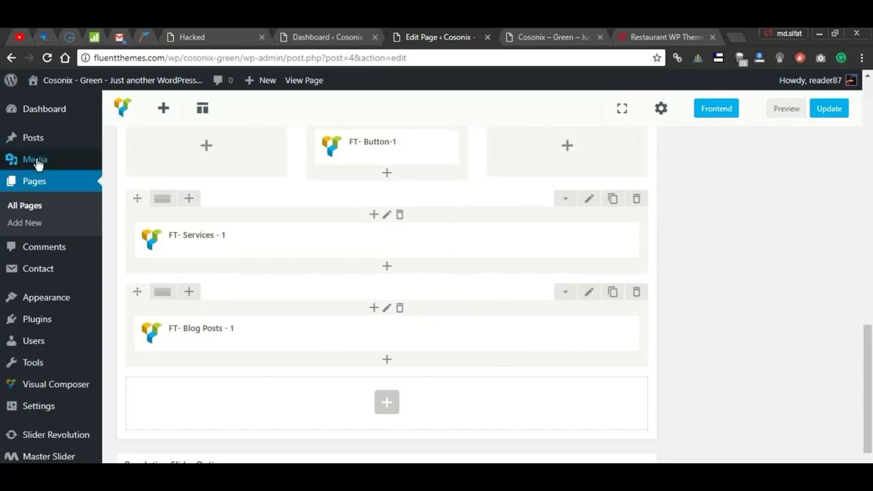
Step: Open Posts > Add New in a new browser tab and switch to it
{"action": "mouse_move", "coordinate": [45, 149]}
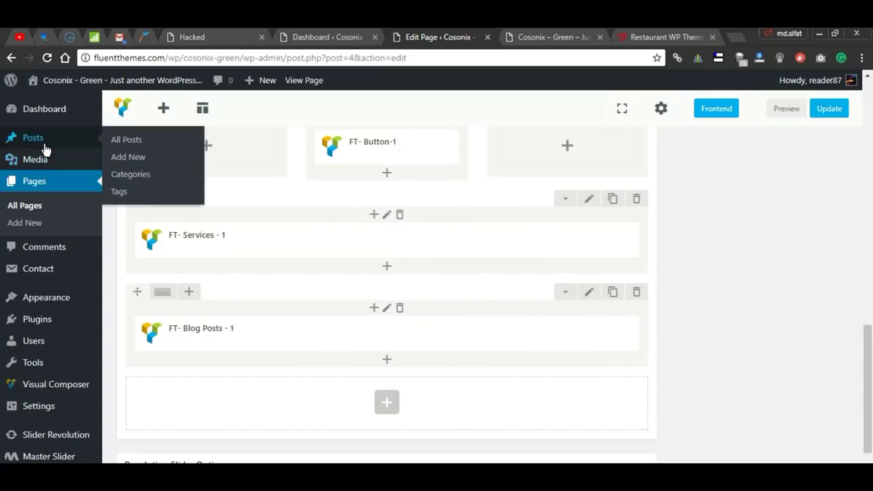
{"action": "right_click", "coordinate": [128, 157]}
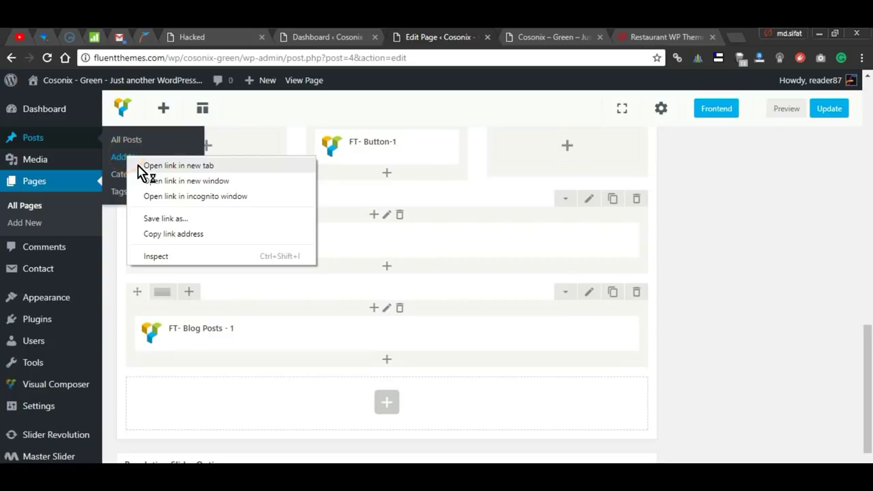
{"action": "left_click", "coordinate": [142, 166]}
{"action": "left_click", "coordinate": [483, 40]}
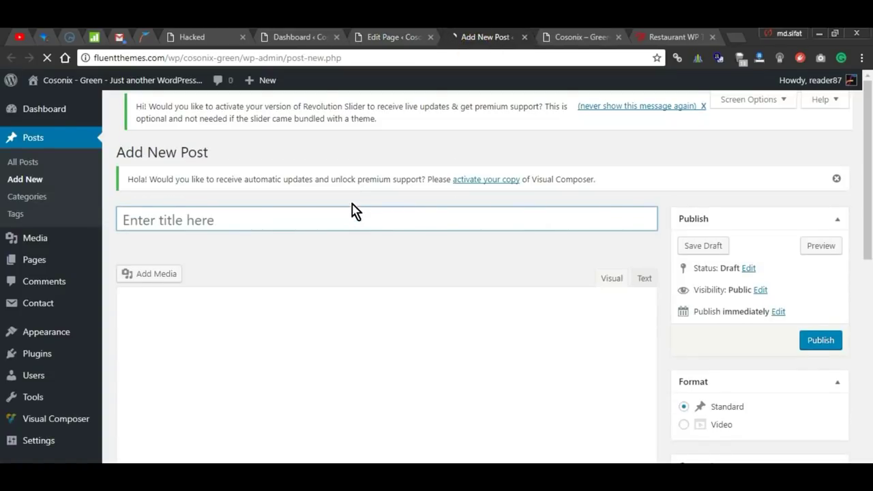
Step: Title the post 'Lamb Goat Kadi' and paste a line of body text
{"action": "left_click", "coordinate": [347, 206]}
{"action": "left_click", "coordinate": [344, 212]}
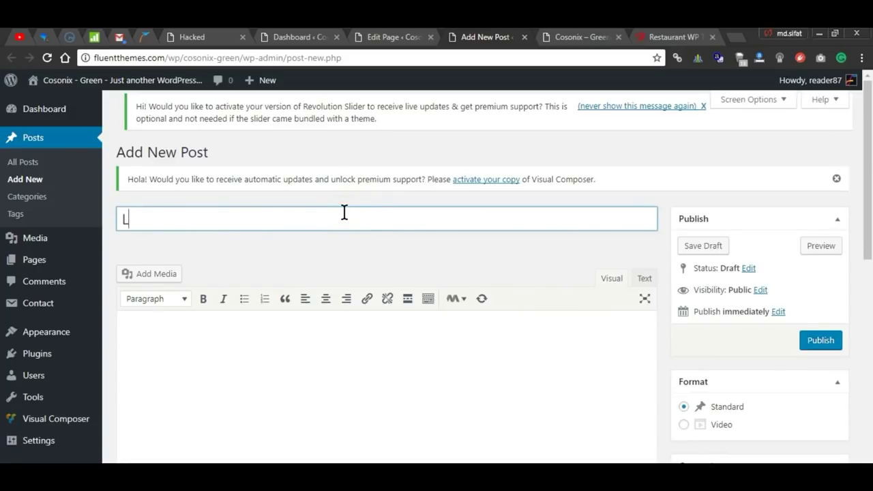
{"action": "type", "text": "Lamb Goat Kadi"}
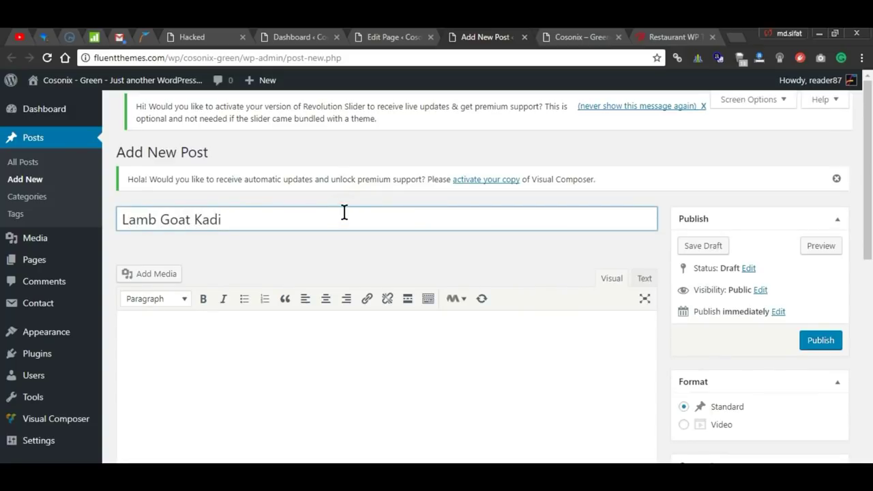
{"action": "key", "text": "Tab"}
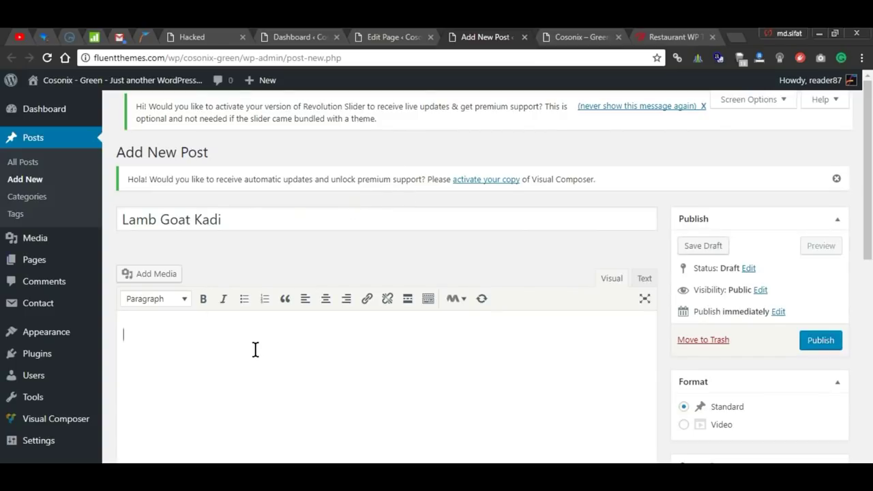
{"action": "type", "text": "Pellentesque mi purus, eleifend sedt commodo vel, sagittis elts vesti ulum dui sagitt"}
Step: File the post under the Breakfast category
{"action": "scroll", "coordinate": [573, 375], "scroll_direction": "down", "scroll_amount": 1}
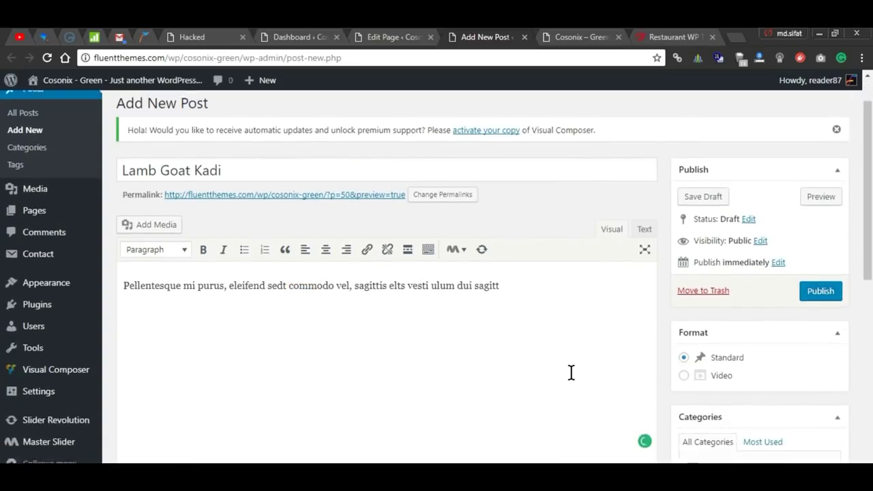
{"action": "scroll", "coordinate": [571, 368], "scroll_direction": "down", "scroll_amount": 2}
{"action": "scroll", "coordinate": [682, 300], "scroll_direction": "down", "scroll_amount": 1}
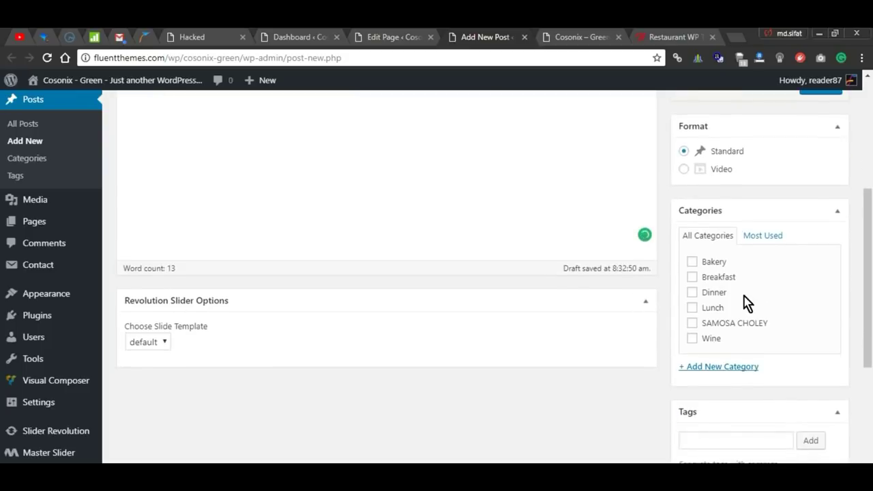
{"action": "left_click", "coordinate": [692, 280]}
{"action": "scroll", "coordinate": [640, 321], "scroll_direction": "down", "scroll_amount": 2}
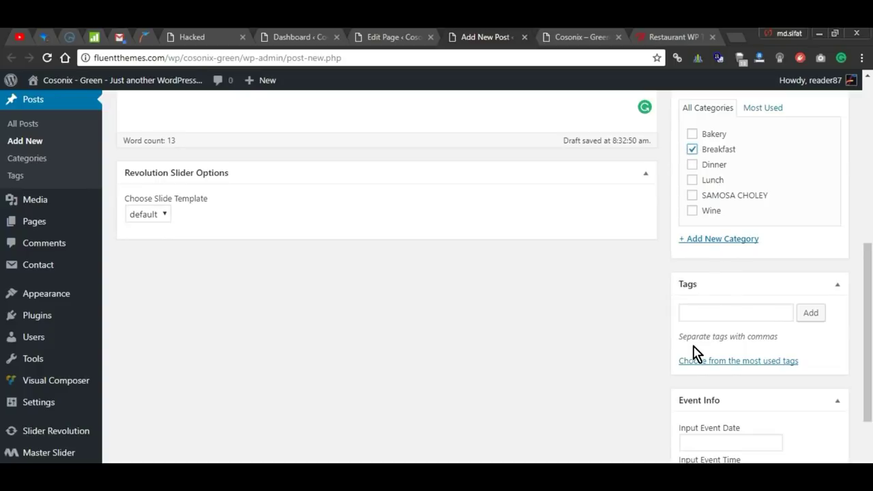
{"action": "scroll", "coordinate": [693, 350], "scroll_direction": "down", "scroll_amount": 2}
Step: Set site-img06-6-1.jpg, the fried food plate, as featured image and publish the post
{"action": "left_click", "coordinate": [714, 416]}
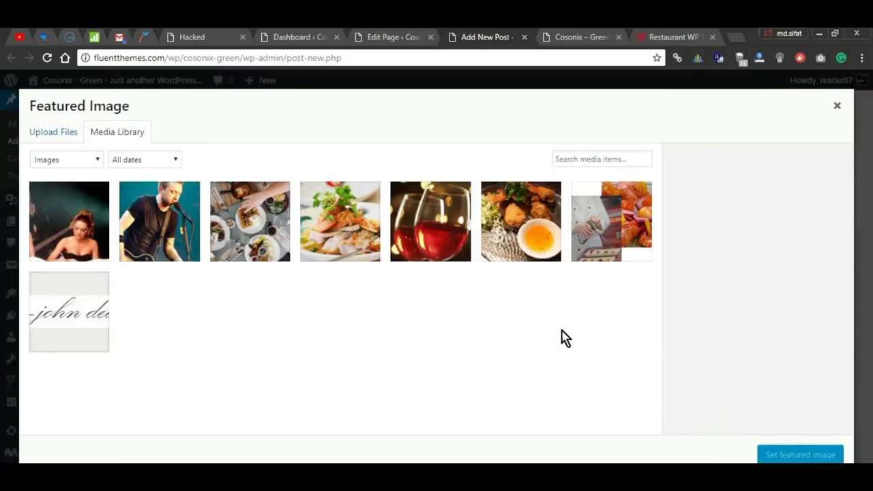
{"action": "left_click", "coordinate": [552, 262]}
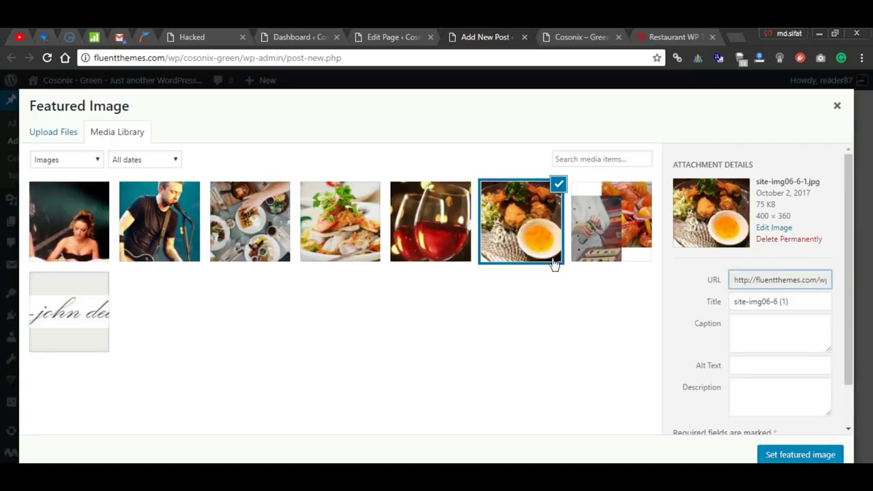
{"action": "left_click", "coordinate": [790, 455]}
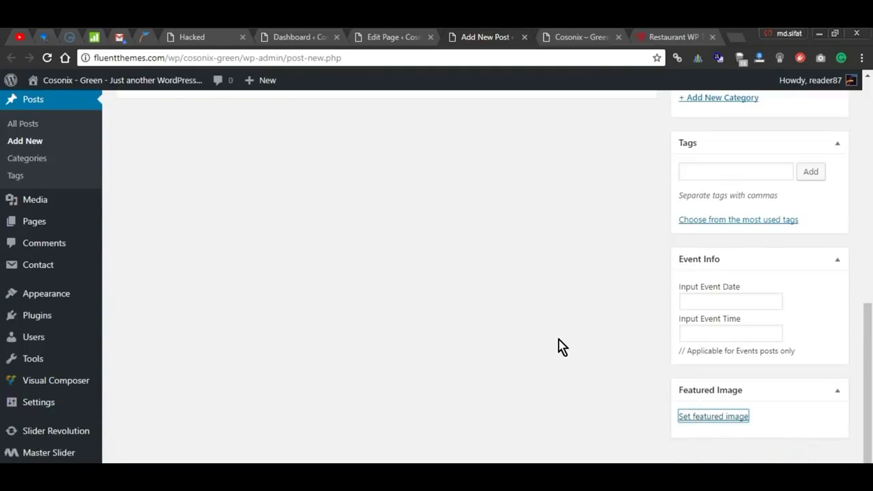
{"action": "scroll", "coordinate": [558, 347], "scroll_direction": "down", "scroll_amount": 3}
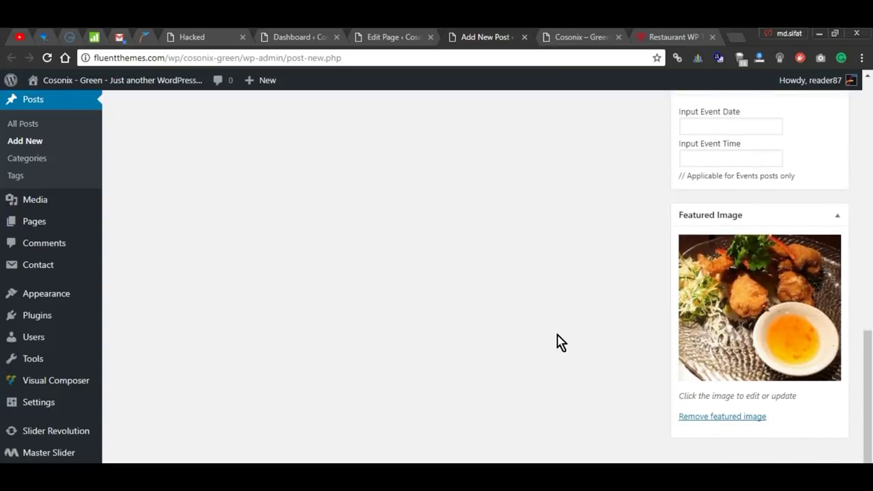
{"action": "scroll", "coordinate": [641, 348], "scroll_direction": "up", "scroll_amount": 10}
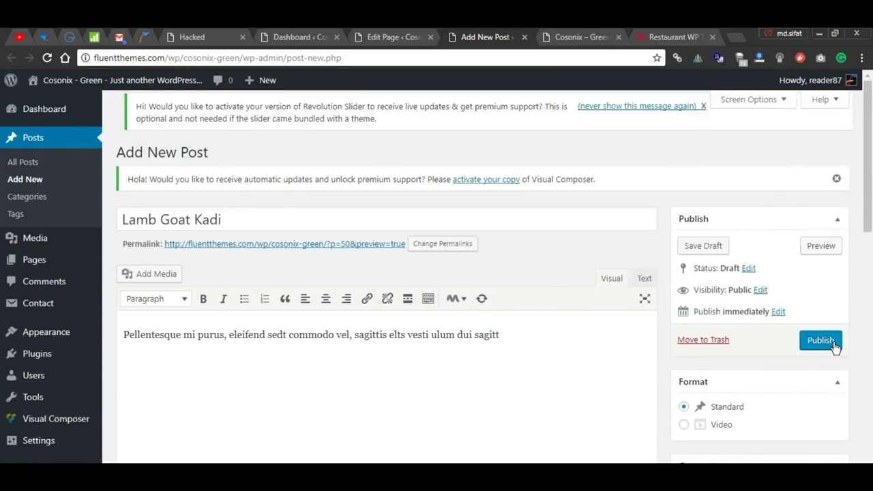
{"action": "left_click", "coordinate": [819, 341]}
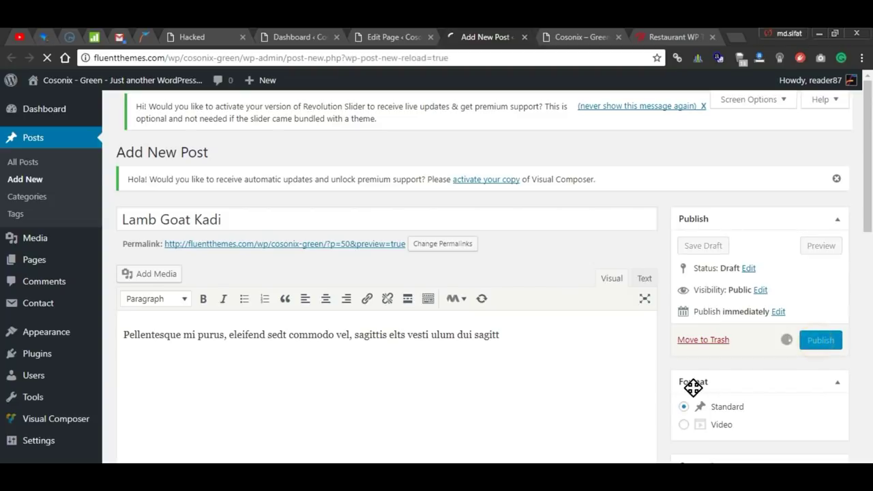
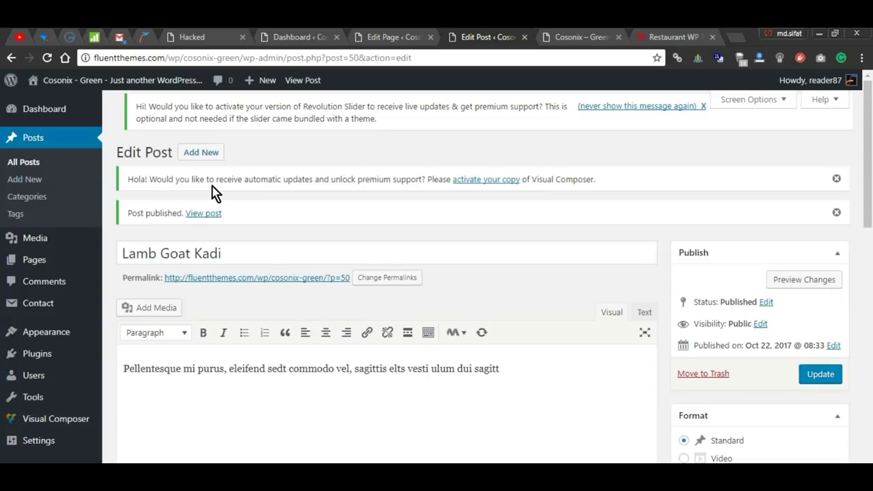
Step: Start a new post titled SAMOSA CHOLEY with the welcome sentence as its body
{"action": "left_click", "coordinate": [28, 182]}
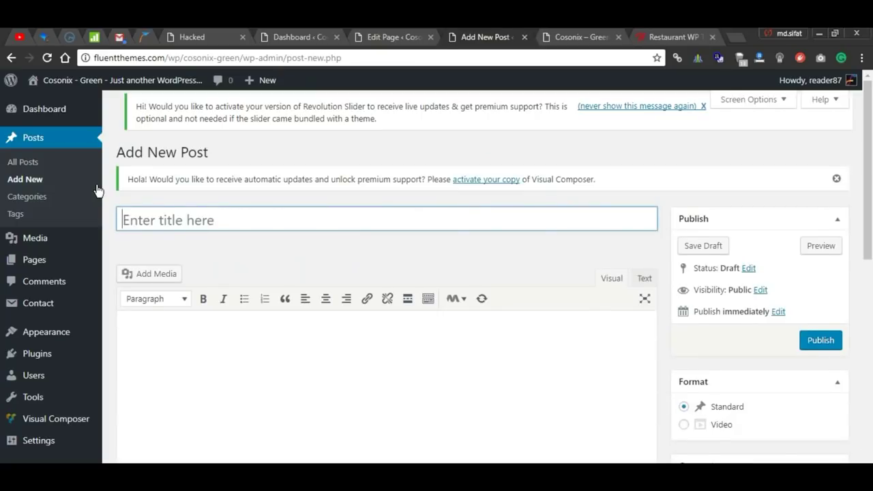
{"action": "type", "text": "SAMOSA CHOLEY"}
{"action": "left_click", "coordinate": [314, 362]}
{"action": "type", "text": "Welcome to WordPress. This is your first post. Edit or delete it, then start writing!"}
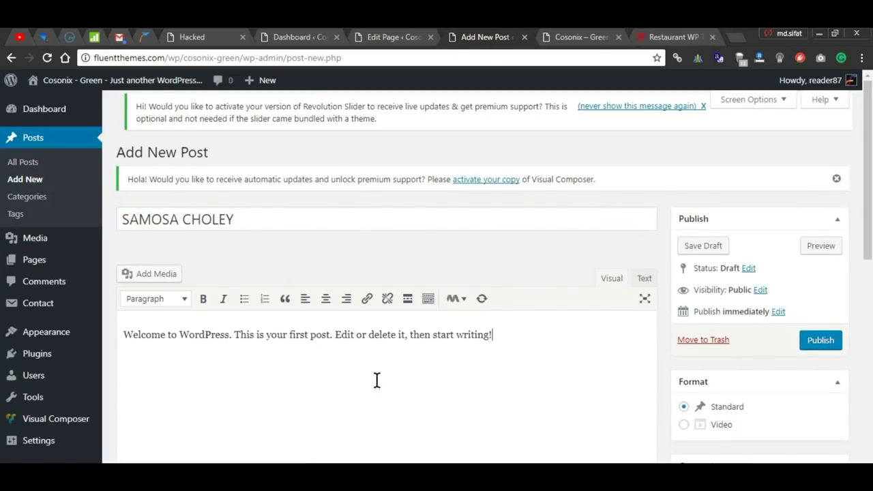
{"action": "scroll", "coordinate": [582, 380], "scroll_direction": "down", "scroll_amount": 8}
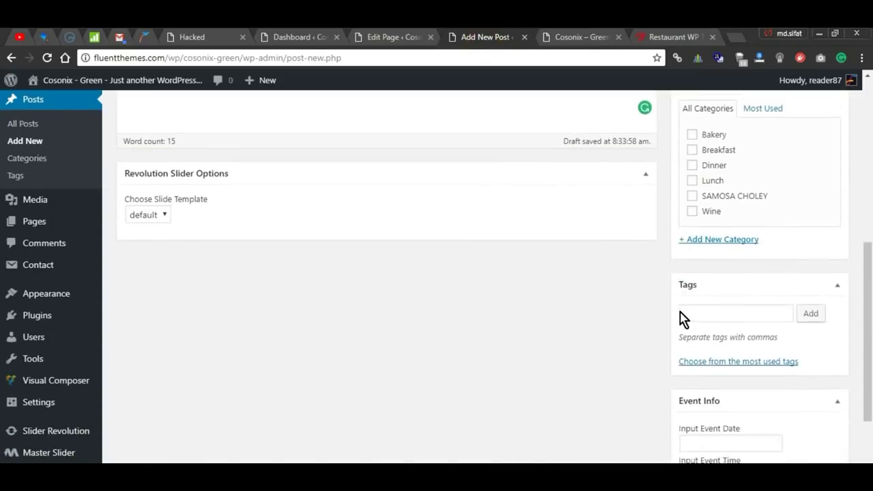
{"action": "scroll", "coordinate": [716, 286], "scroll_direction": "up", "scroll_amount": 2}
Step: File it under SAMOSA CHOLEY, set the salad photo site-img08 as featured image, and publish
{"action": "left_click", "coordinate": [694, 197]}
{"action": "scroll", "coordinate": [733, 307], "scroll_direction": "down", "scroll_amount": 2}
{"action": "left_click", "coordinate": [727, 417]}
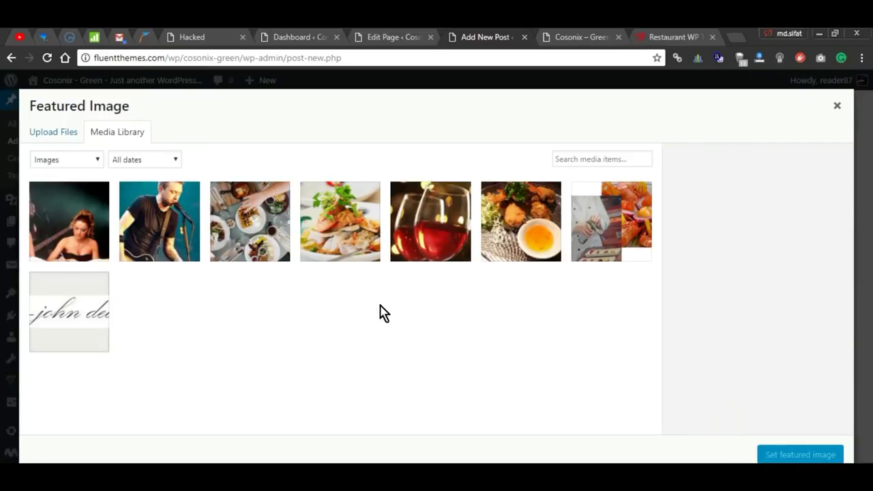
{"action": "left_click", "coordinate": [349, 235]}
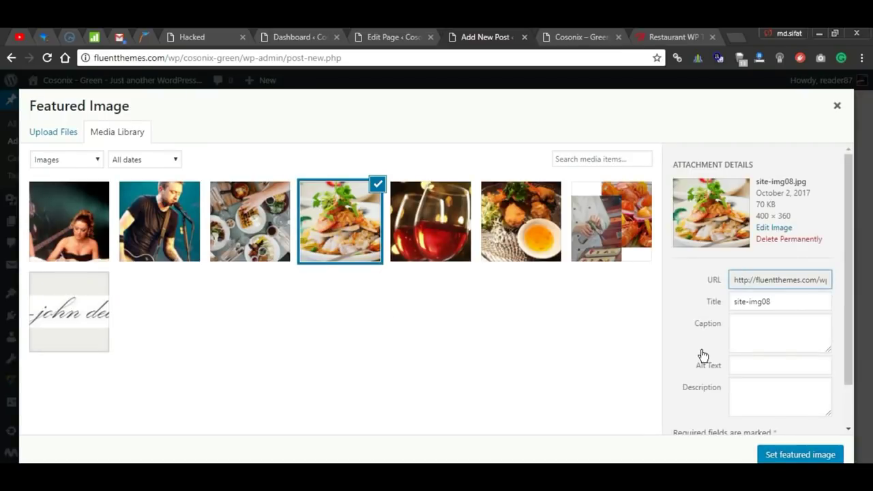
{"action": "scroll", "coordinate": [778, 389], "scroll_direction": "down", "scroll_amount": 1}
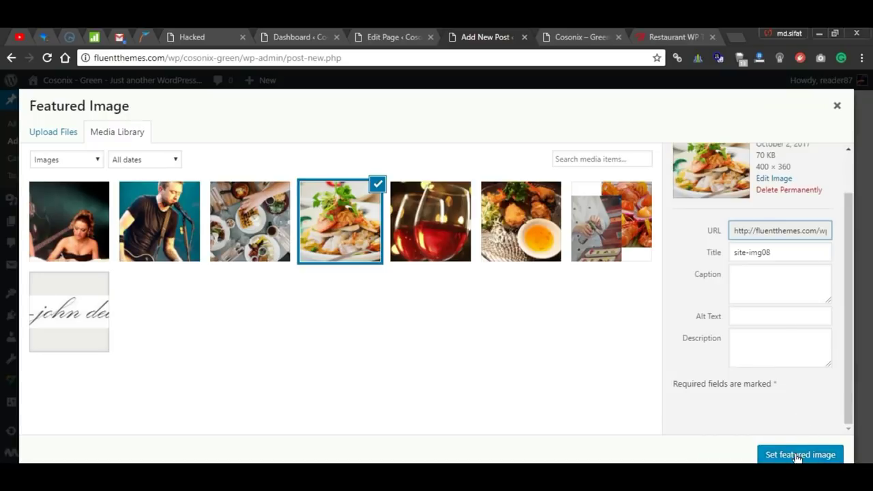
{"action": "left_click", "coordinate": [798, 455]}
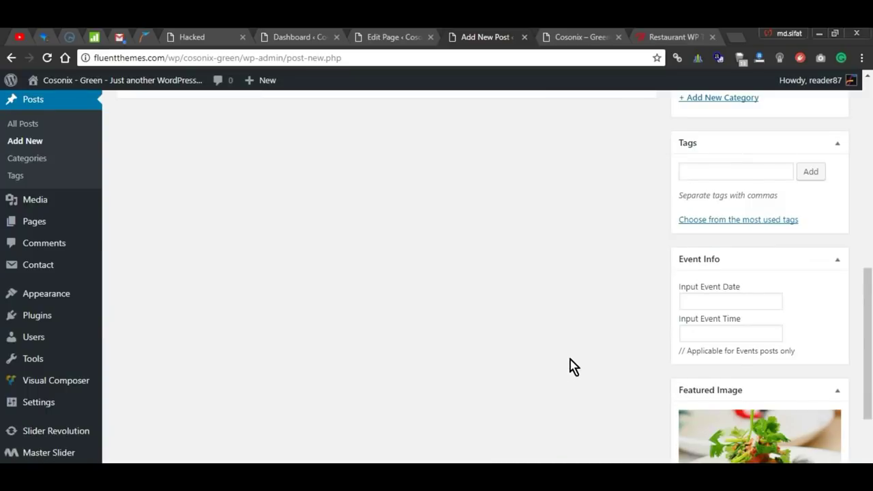
{"action": "scroll", "coordinate": [626, 352], "scroll_direction": "up", "scroll_amount": 10}
{"action": "left_click", "coordinate": [820, 341]}
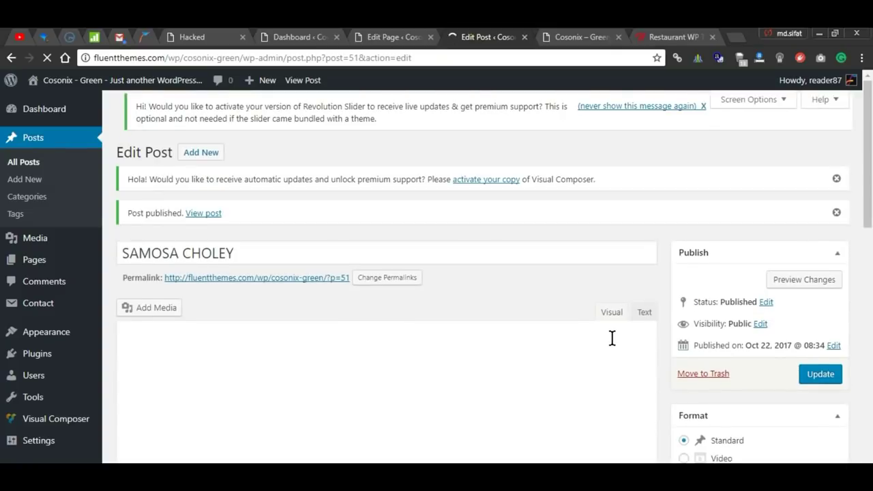
Step: On the live front page, open the SAMOSA CHOLEY post and its category link in new tabs
{"action": "left_click", "coordinate": [587, 38]}
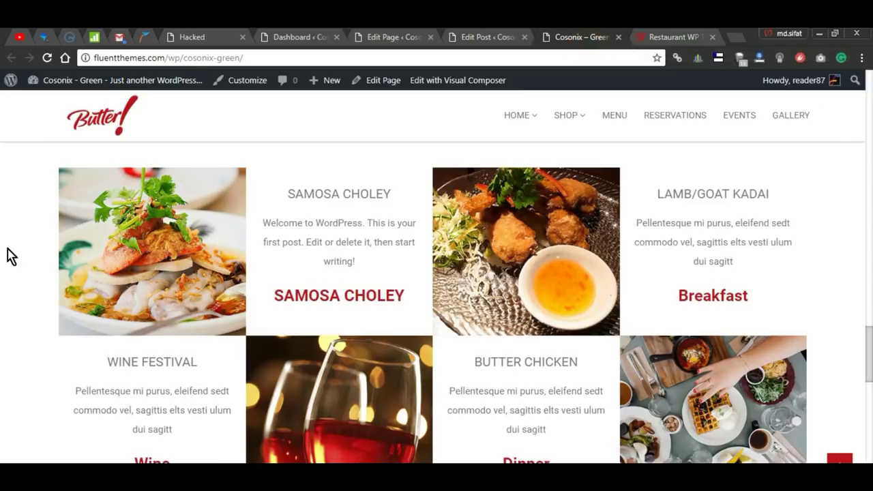
{"action": "left_click", "coordinate": [300, 183]}
{"action": "right_click", "coordinate": [319, 201]}
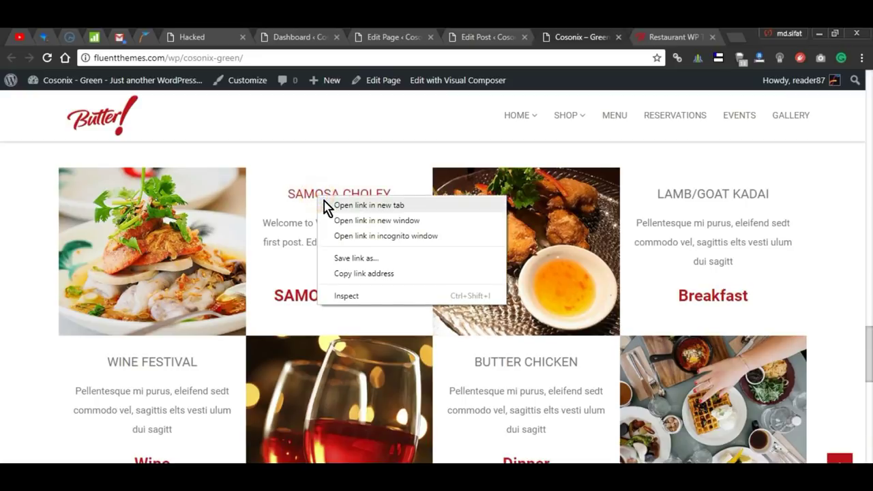
{"action": "left_click", "coordinate": [368, 205]}
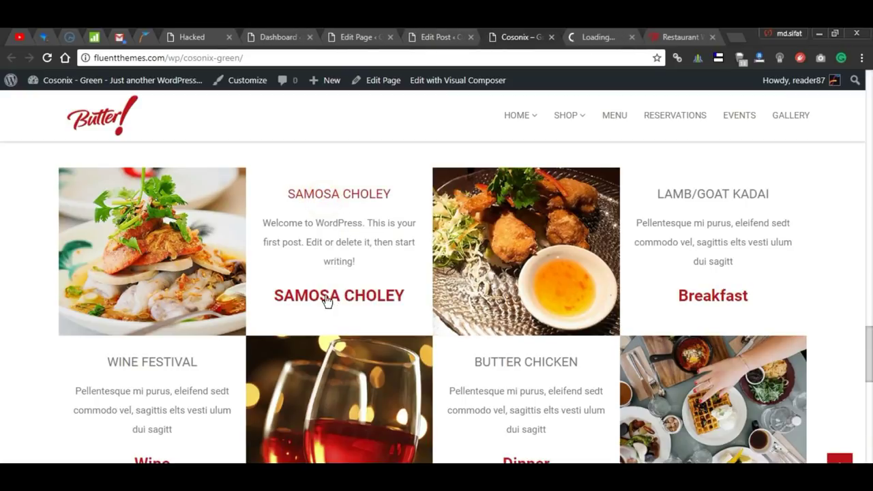
{"action": "right_click", "coordinate": [372, 300]}
{"action": "left_click", "coordinate": [392, 308]}
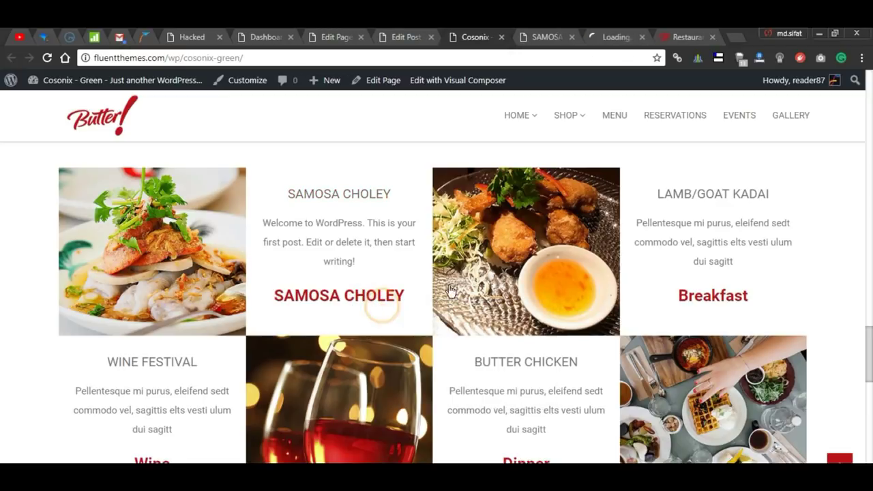
Step: Review the SAMOSA CHOLEY post page and category archive headings, then return to the homepage tab
{"action": "left_click", "coordinate": [549, 38]}
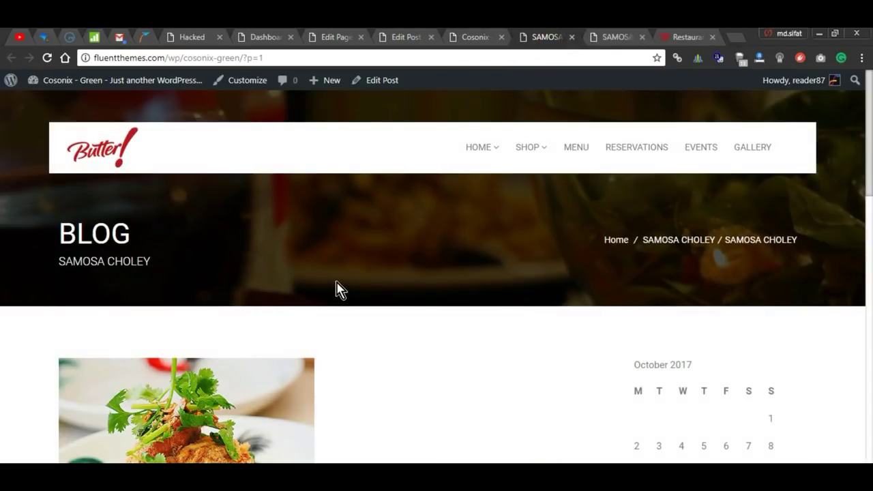
{"action": "left_click_drag", "start_coordinate": [55, 240], "coordinate": [159, 246]}
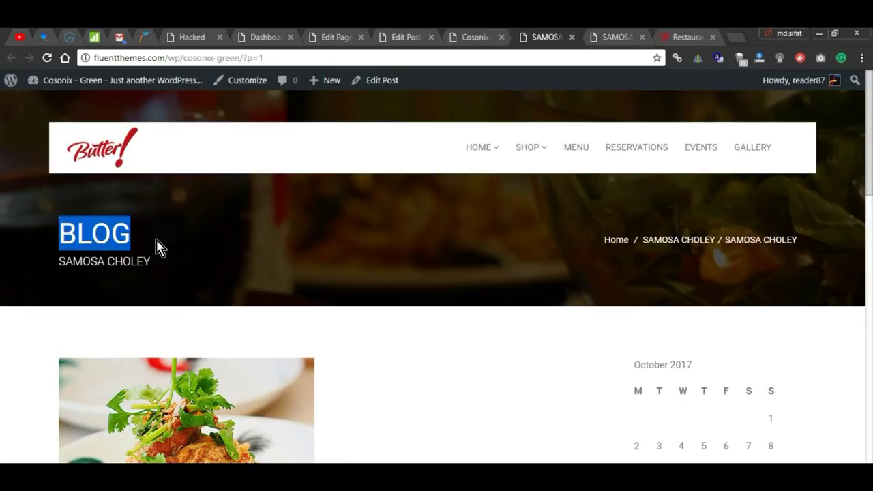
{"action": "left_click_drag", "start_coordinate": [56, 261], "coordinate": [166, 273]}
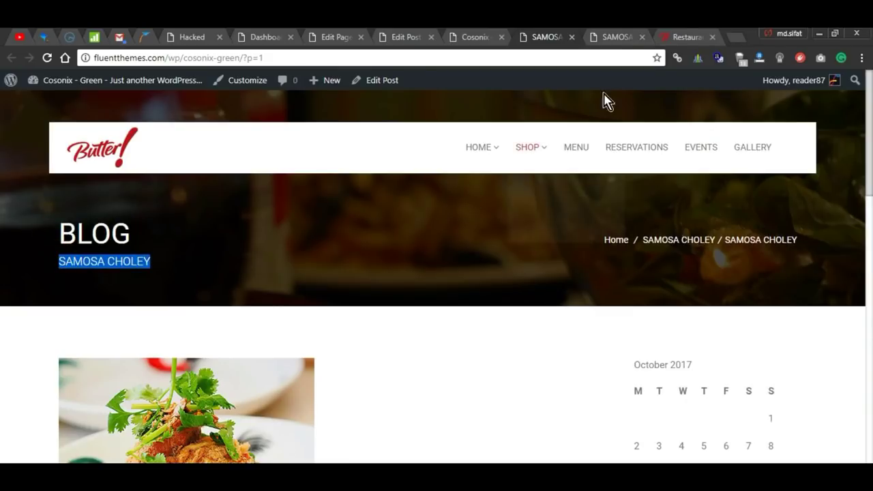
{"action": "left_click", "coordinate": [618, 36]}
{"action": "left_click_drag", "start_coordinate": [68, 233], "coordinate": [344, 235]}
{"action": "left_click", "coordinate": [291, 240]}
{"action": "left_click_drag", "start_coordinate": [205, 240], "coordinate": [81, 242]}
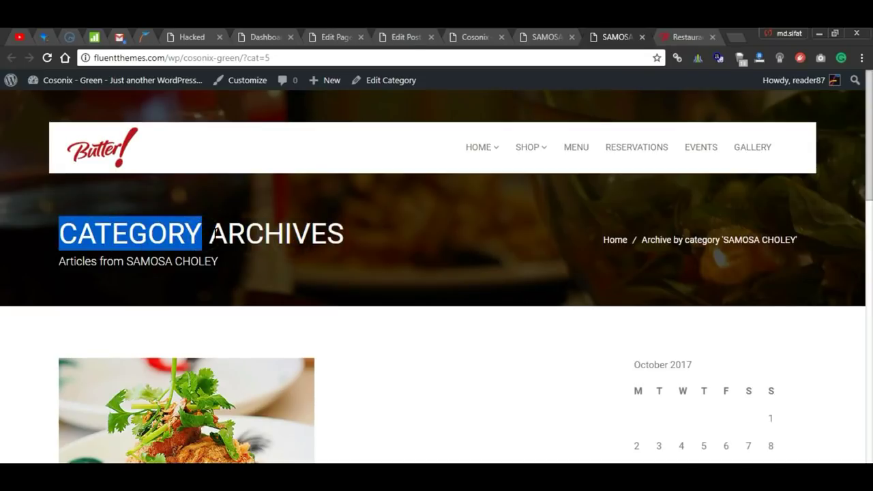
{"action": "left_click", "coordinate": [471, 39]}
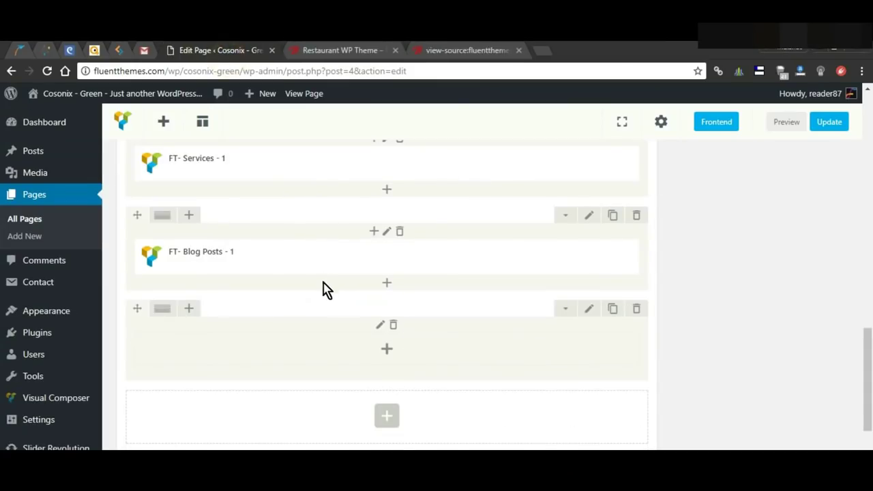
Step: Add an FT- Blog Posts - 3 element to the empty row with the heading Upcoming Events
{"action": "left_click", "coordinate": [388, 350]}
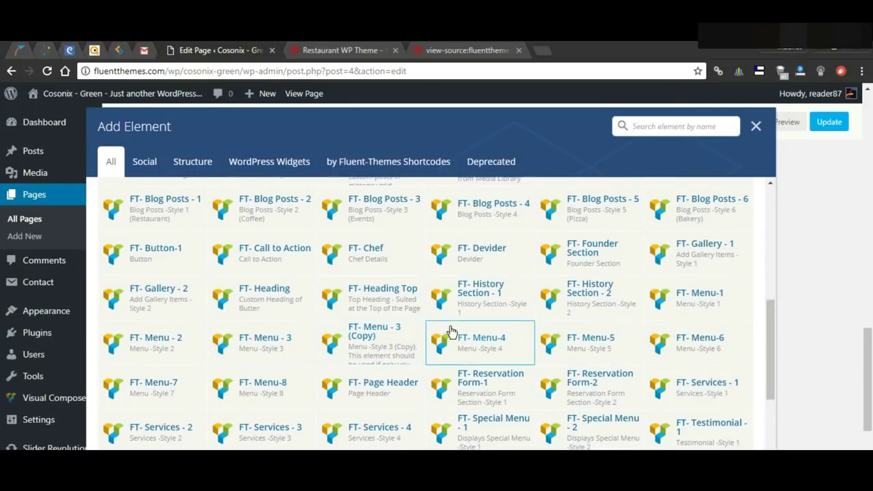
{"action": "scroll", "coordinate": [451, 330], "scroll_direction": "up", "scroll_amount": 1}
{"action": "left_click", "coordinate": [398, 286]}
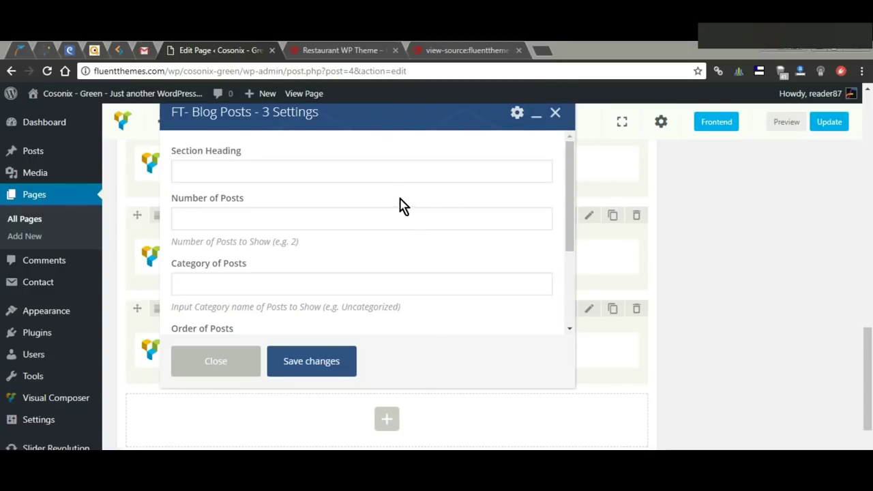
{"action": "left_click", "coordinate": [260, 175]}
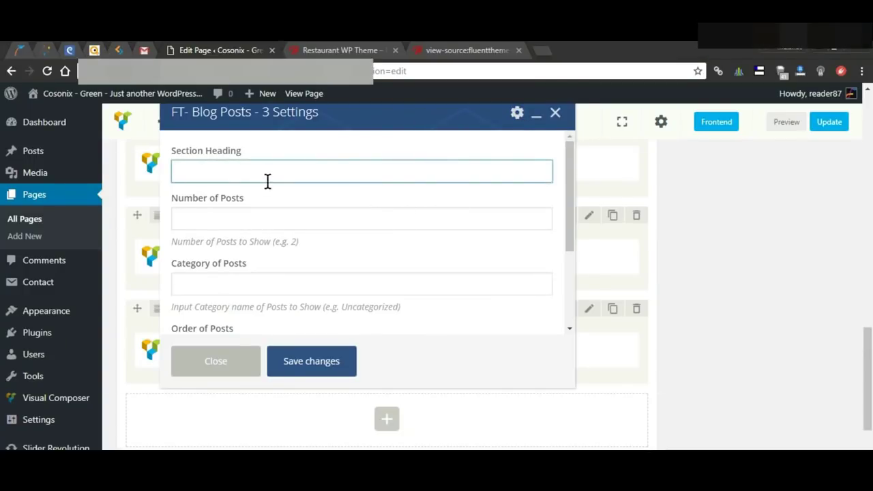
{"action": "type", "text": "Upcoming Events"}
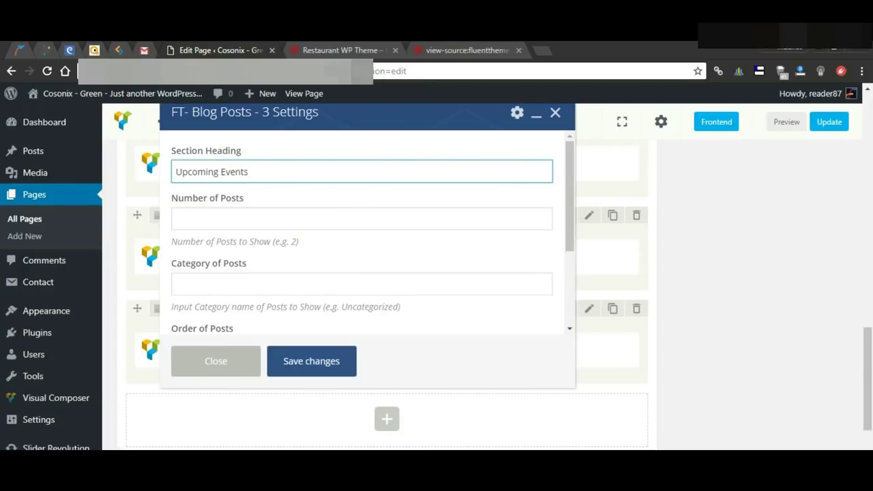
Step: Change the element's category of posts to Bakery, save the settings, and preview the page
{"action": "left_click", "coordinate": [270, 215]}
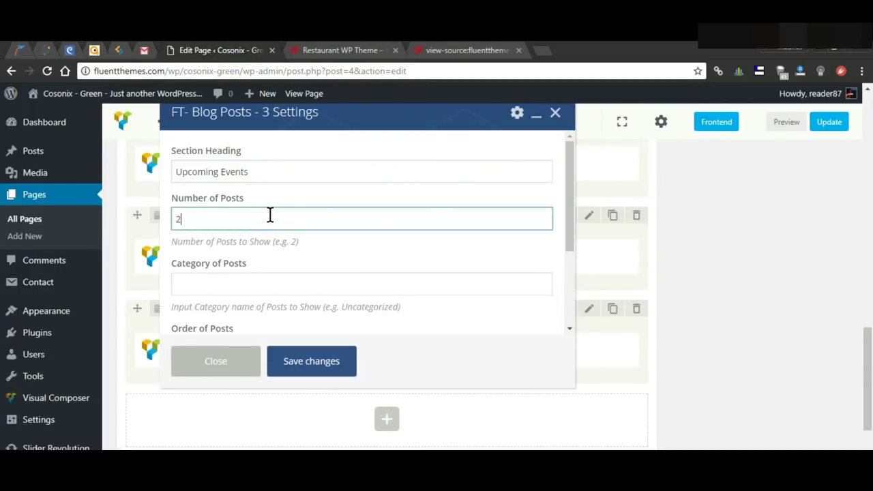
{"action": "scroll", "coordinate": [344, 253], "scroll_direction": "down", "scroll_amount": 1}
{"action": "left_click", "coordinate": [324, 228]}
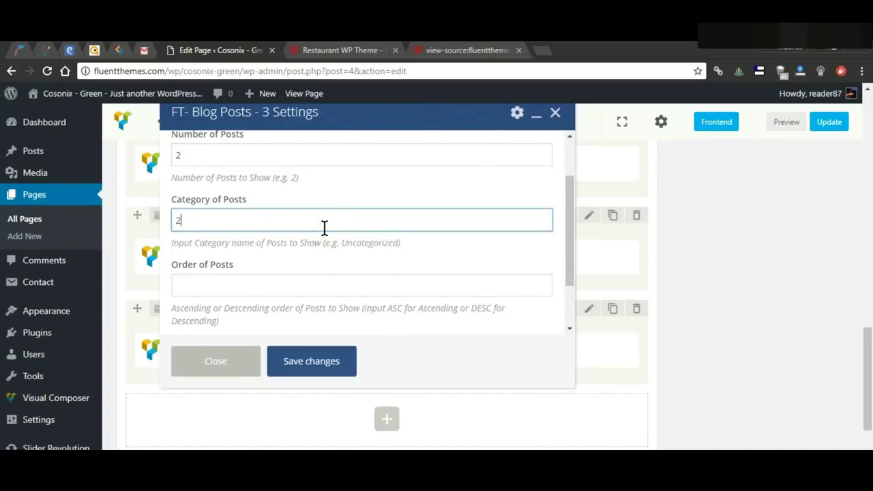
{"action": "scroll", "coordinate": [344, 227], "scroll_direction": "up", "scroll_amount": 1}
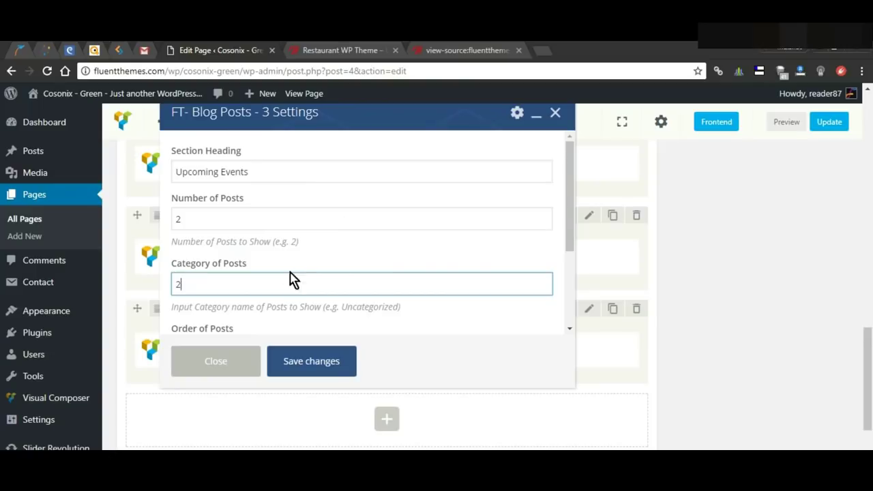
{"action": "left_click_drag", "start_coordinate": [281, 288], "coordinate": [114, 287]}
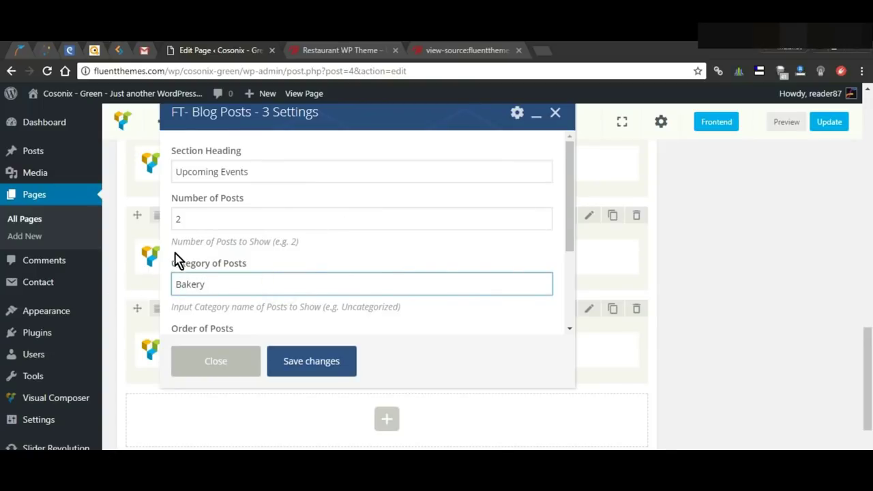
{"action": "scroll", "coordinate": [321, 281], "scroll_direction": "down", "scroll_amount": 2}
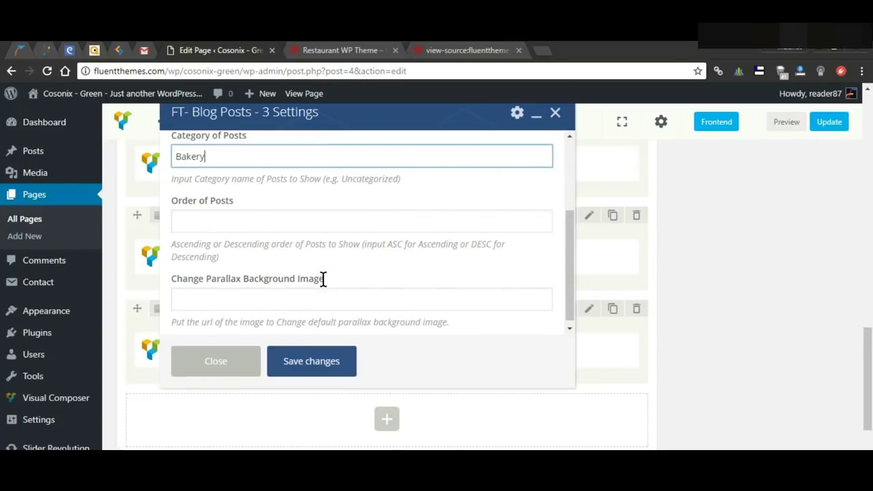
{"action": "left_click", "coordinate": [328, 371]}
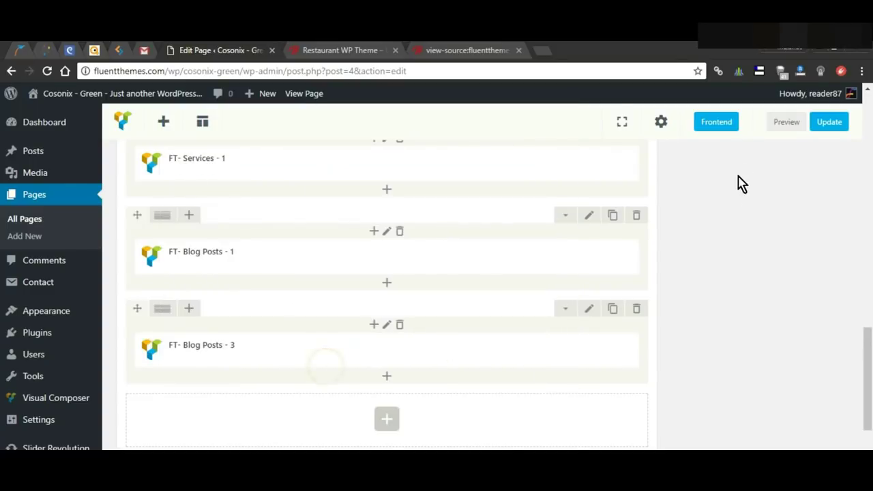
{"action": "left_click", "coordinate": [789, 123]}
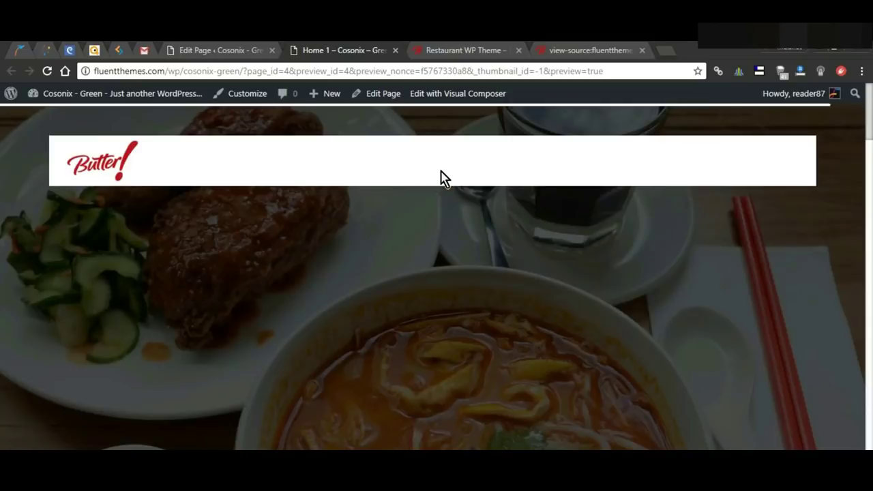
Step: Scroll the Home 1 preview to the Upcoming Events section, then return to the page editor
{"action": "scroll", "coordinate": [405, 244], "scroll_direction": "down", "scroll_amount": 10}
{"action": "scroll", "coordinate": [405, 244], "scroll_direction": "down", "scroll_amount": 15}
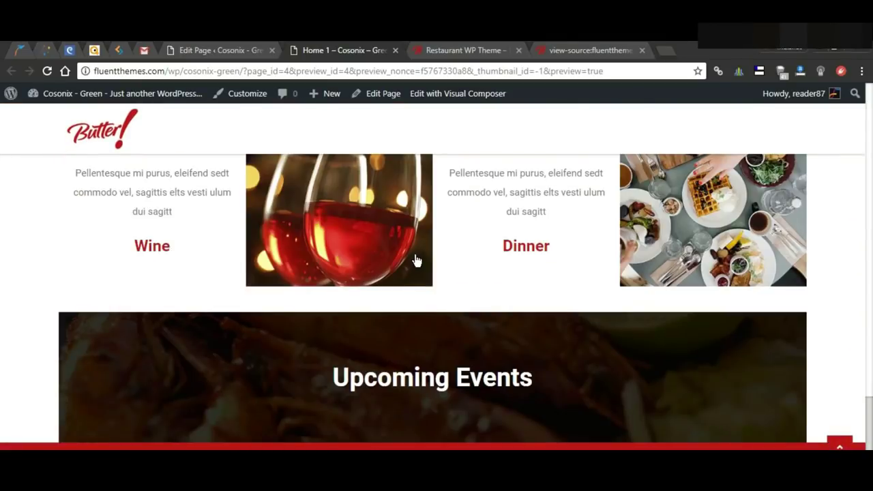
{"action": "scroll", "coordinate": [417, 261], "scroll_direction": "down", "scroll_amount": 2}
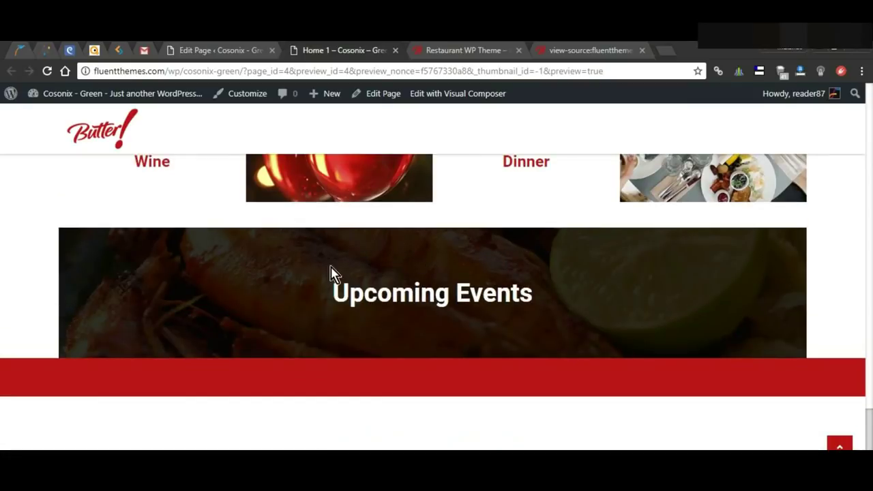
{"action": "left_click_drag", "start_coordinate": [356, 278], "coordinate": [497, 292]}
{"action": "left_click", "coordinate": [218, 51]}
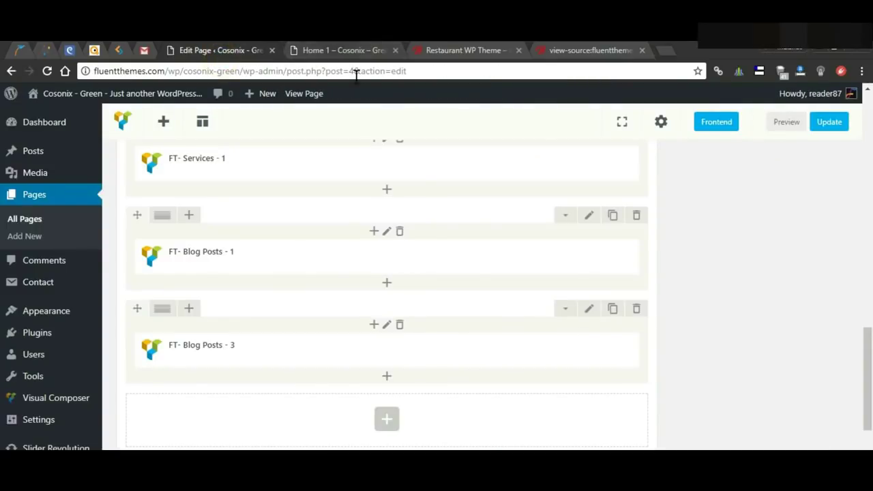
Step: Open a new post in another tab titled JOHNNY LEINNO LIVE with a lorem paragraph body
{"action": "scroll", "coordinate": [412, 286], "scroll_direction": "down", "scroll_amount": 2}
{"action": "mouse_move", "coordinate": [393, 287]}
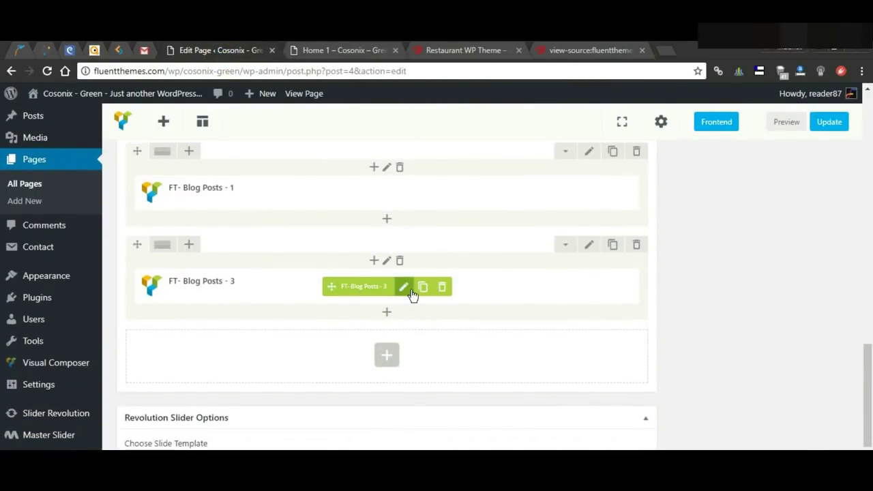
{"action": "scroll", "coordinate": [48, 184], "scroll_direction": "up", "scroll_amount": 2}
{"action": "mouse_move", "coordinate": [39, 158]}
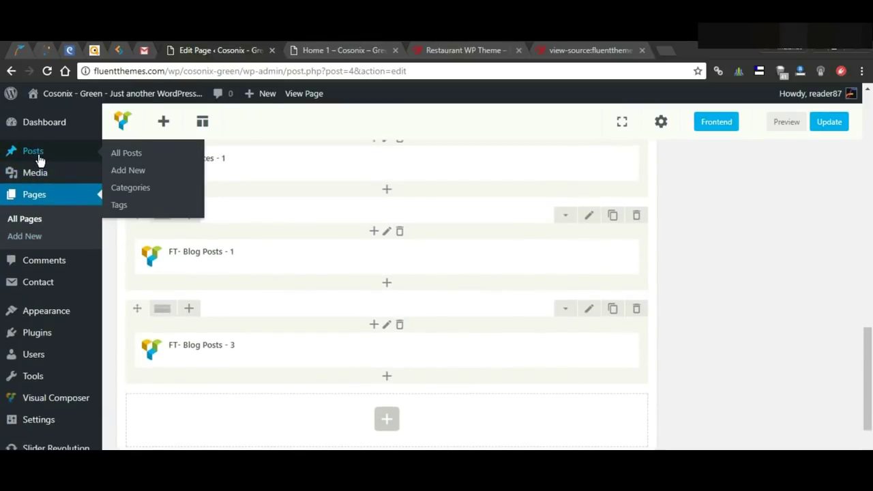
{"action": "right_click", "coordinate": [129, 173]}
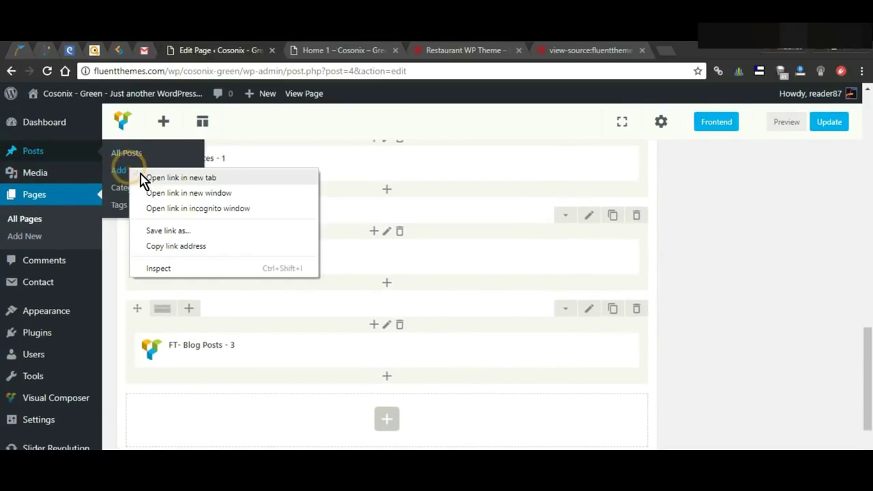
{"action": "left_click", "coordinate": [157, 179]}
{"action": "key", "text": "ctrl+Tab"}
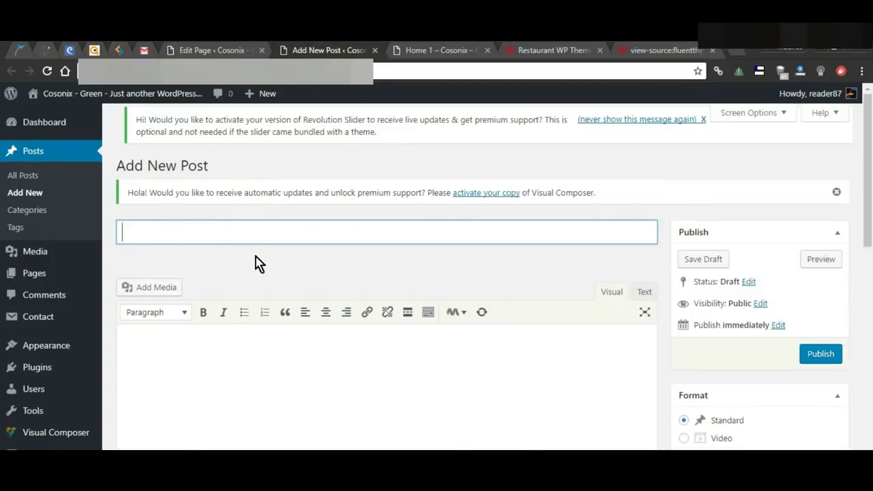
{"action": "type", "text": "JOHNNY LEINNO LIVE"}
{"action": "left_click", "coordinate": [343, 360]}
{"action": "type", "text": "Maurise accumsan elementum leo vel tempor. Sit amet cursus nisl aliquam. Aliquam et elit eu nunc rhoncus viverra quis at felise."}
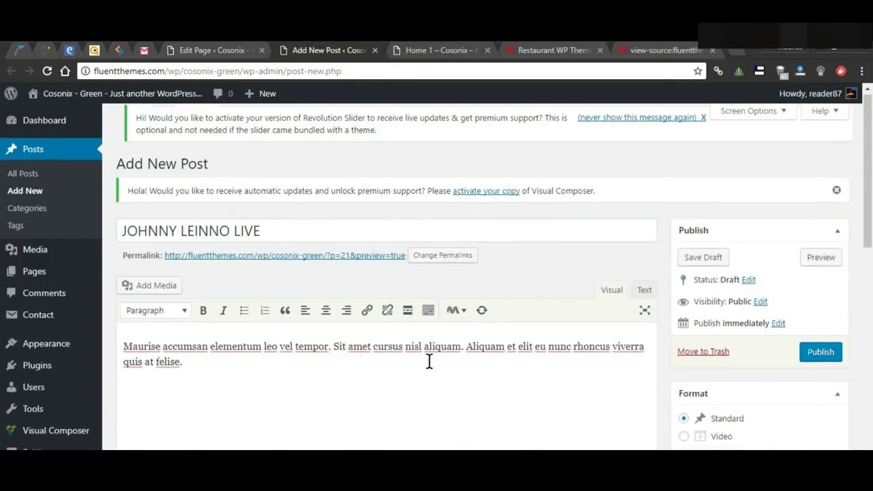
Step: Set the guitarist photo events-img1 as featured image and publish the post
{"action": "scroll", "coordinate": [511, 372], "scroll_direction": "down", "scroll_amount": 4}
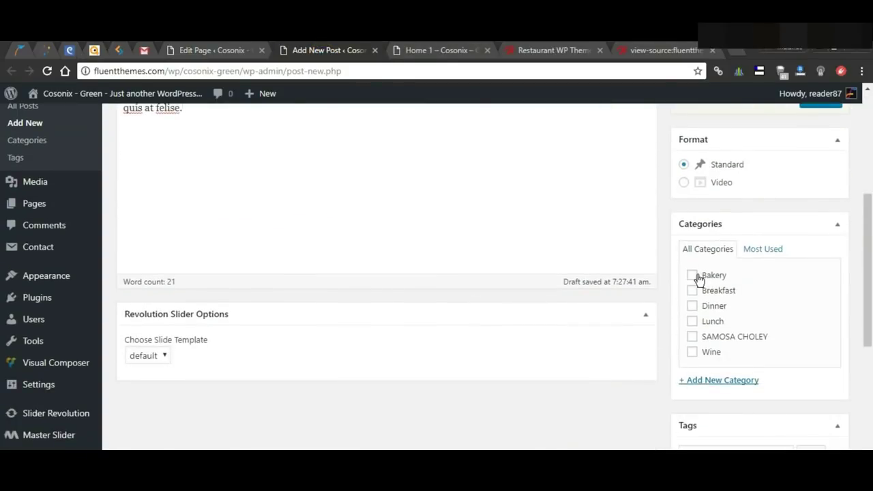
{"action": "scroll", "coordinate": [736, 351], "scroll_direction": "down", "scroll_amount": 1}
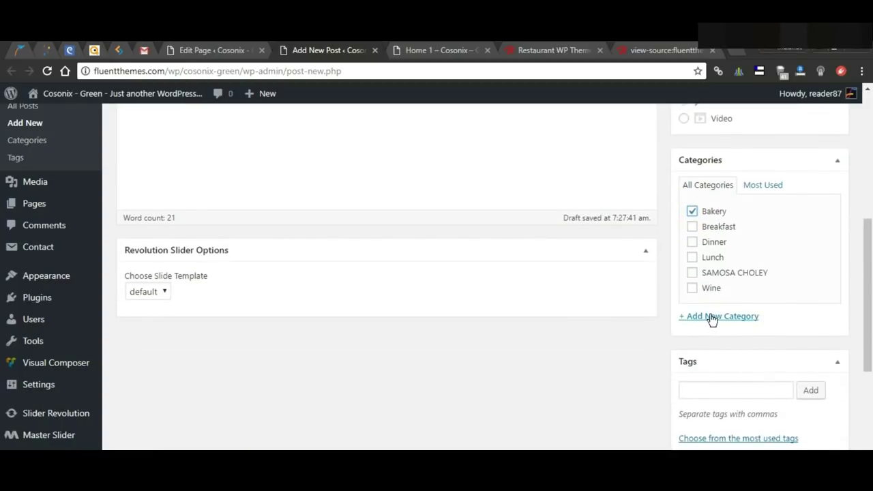
{"action": "scroll", "coordinate": [724, 359], "scroll_direction": "down", "scroll_amount": 4}
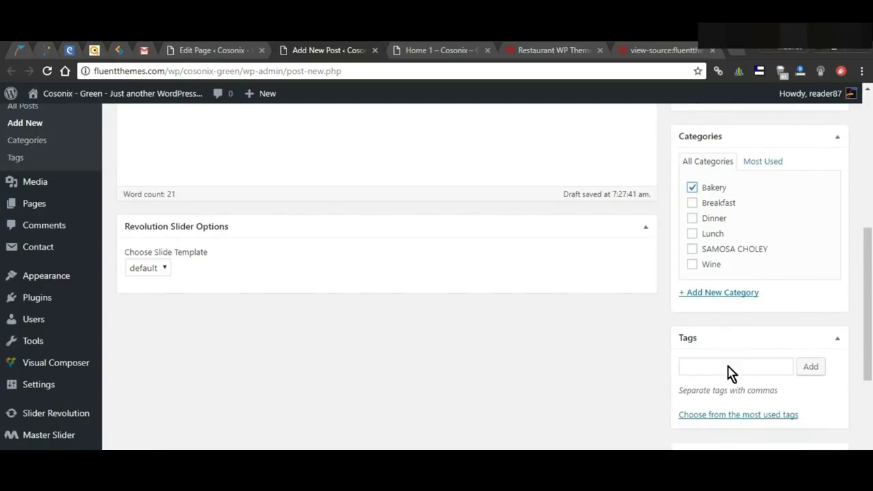
{"action": "left_click", "coordinate": [721, 399]}
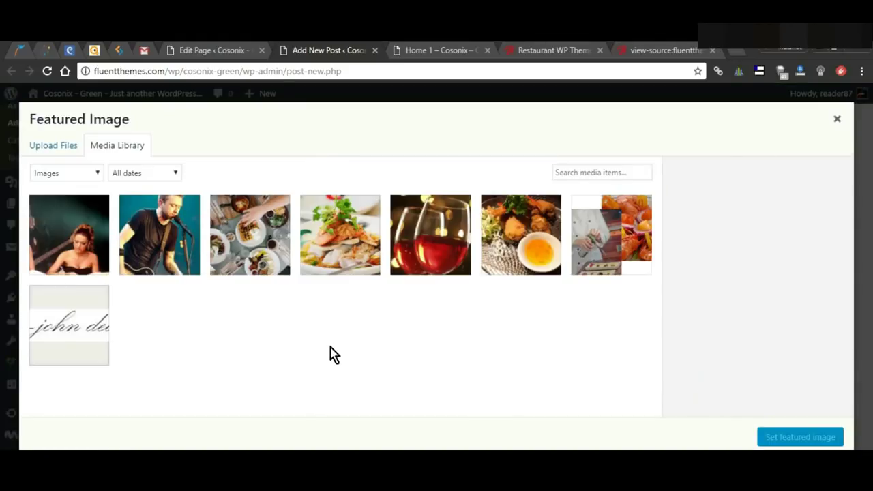
{"action": "left_click", "coordinate": [161, 240]}
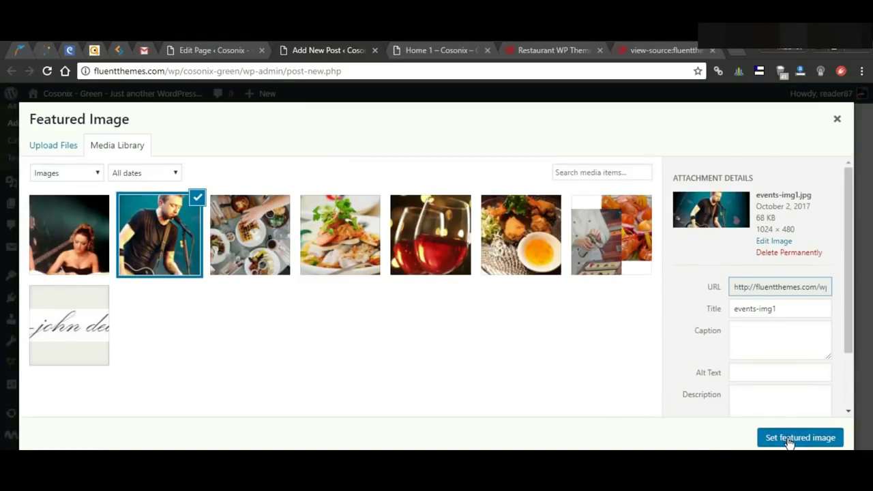
{"action": "left_click", "coordinate": [788, 439]}
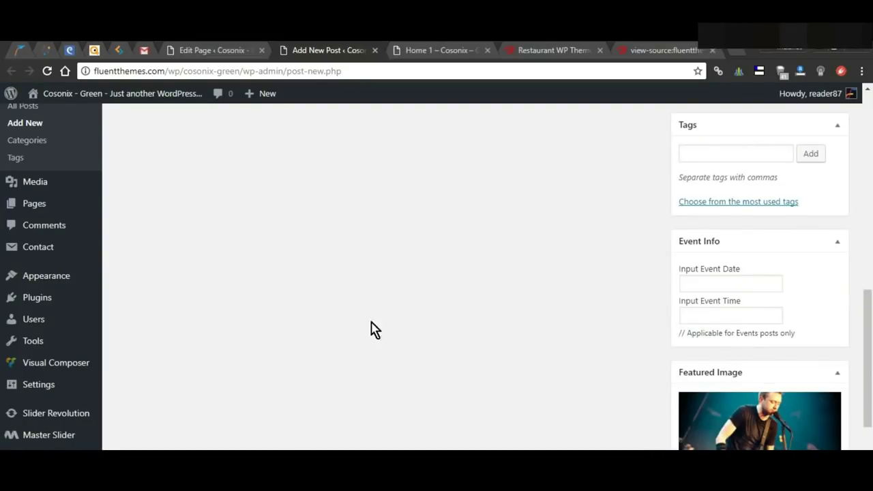
{"action": "scroll", "coordinate": [458, 341], "scroll_direction": "down", "scroll_amount": 2}
{"action": "scroll", "coordinate": [710, 406], "scroll_direction": "up", "scroll_amount": 1}
{"action": "scroll", "coordinate": [696, 395], "scroll_direction": "up", "scroll_amount": 10}
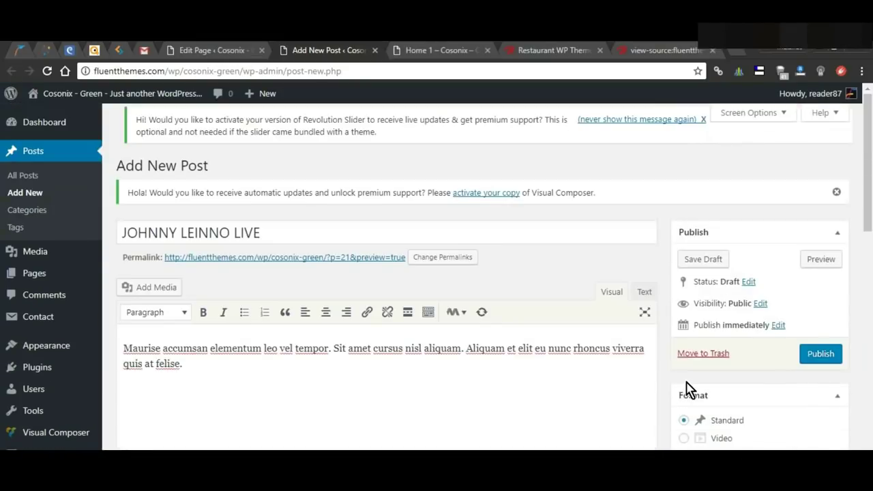
{"action": "left_click", "coordinate": [820, 355]}
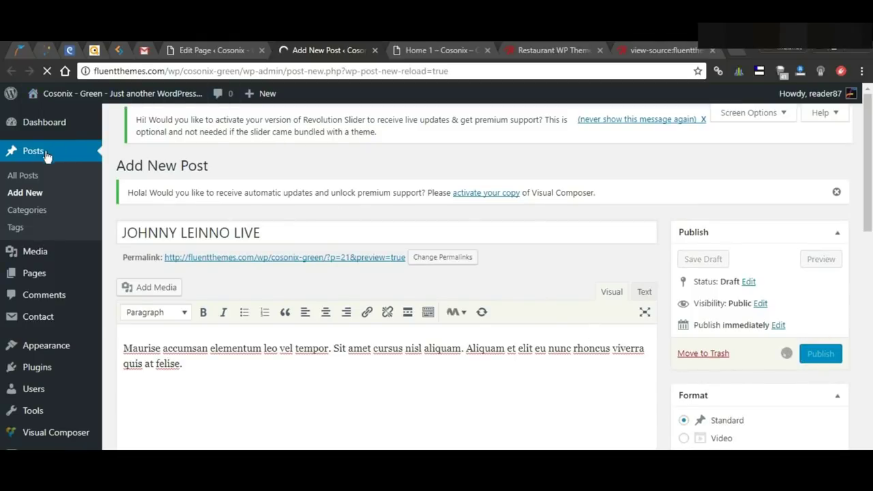
{"action": "left_click", "coordinate": [30, 195]}
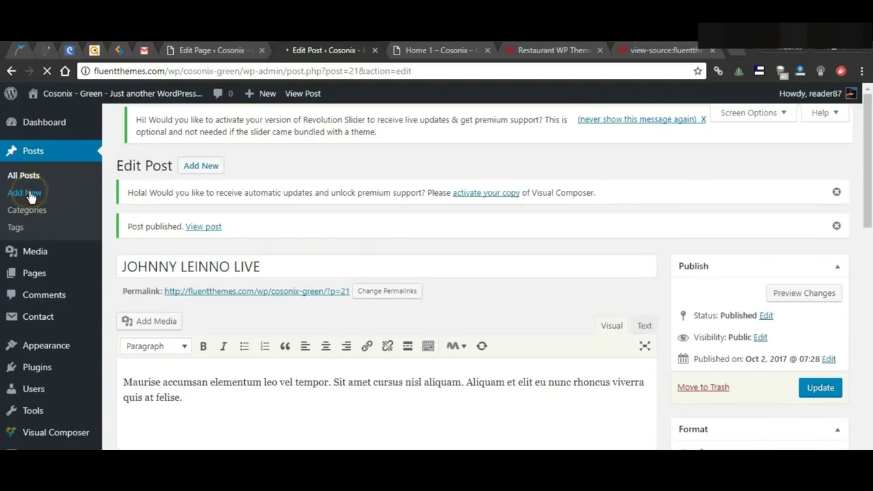
Step: Title the new post CLASSIC DOUL NIGHT and paste a lorem paragraph as its body
{"action": "left_click", "coordinate": [329, 228]}
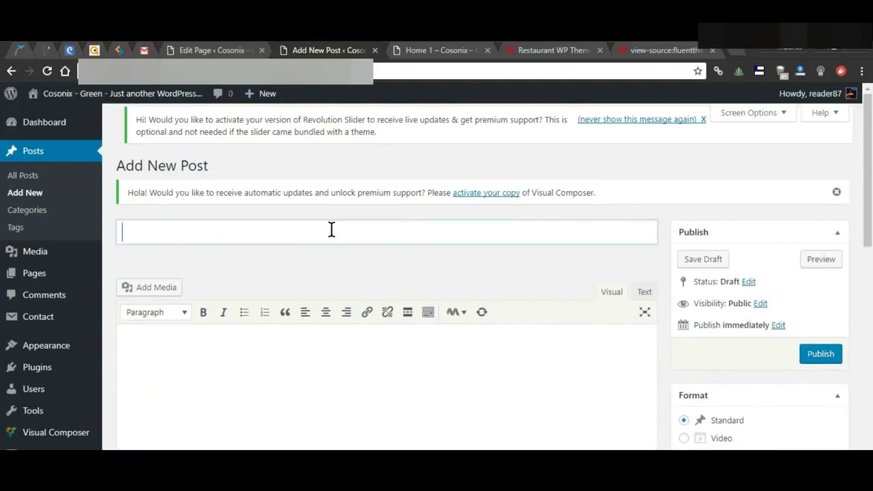
{"action": "type", "text": "CLASSIC DOUL NIGHT"}
{"action": "left_click", "coordinate": [337, 362]}
{"action": "type", "text": "Maurise accumsan elementum leo vel tempor. Sit amet cursus nisl aliquam. Aliquam et elit eu nunc rhoncus viverra quis at felise."}
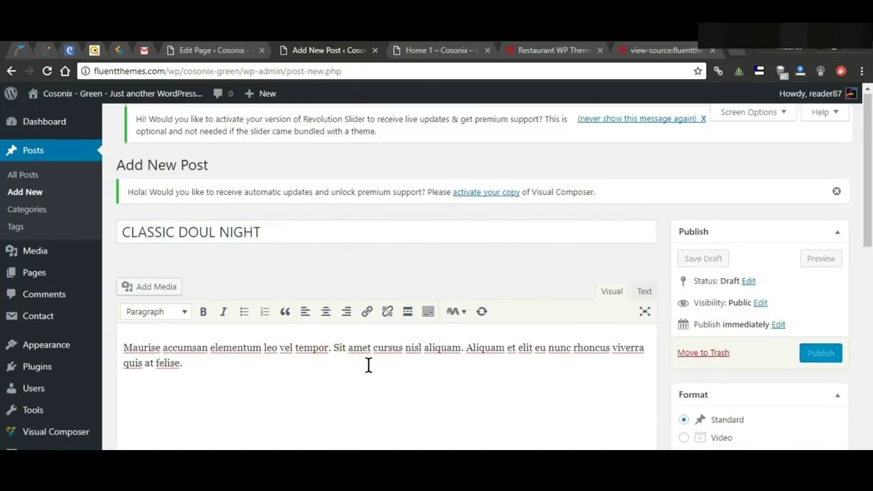
{"action": "scroll", "coordinate": [568, 356], "scroll_direction": "down", "scroll_amount": 2}
{"action": "scroll", "coordinate": [568, 356], "scroll_direction": "down", "scroll_amount": 5}
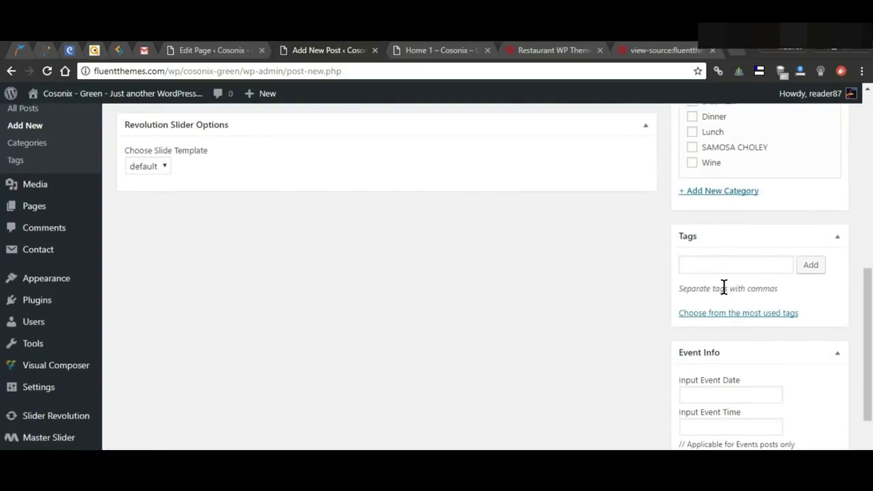
{"action": "scroll", "coordinate": [721, 286], "scroll_direction": "up", "scroll_amount": 1}
Step: File it under Bakery, set singer photo events-img2 as featured image, publish, and return to the home page editor
{"action": "left_click", "coordinate": [692, 147]}
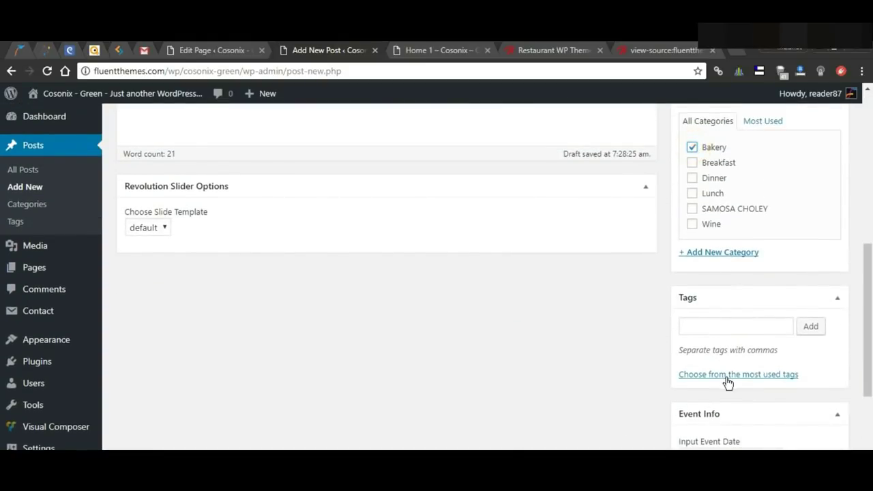
{"action": "scroll", "coordinate": [727, 379], "scroll_direction": "down", "scroll_amount": 3}
{"action": "left_click", "coordinate": [720, 399]}
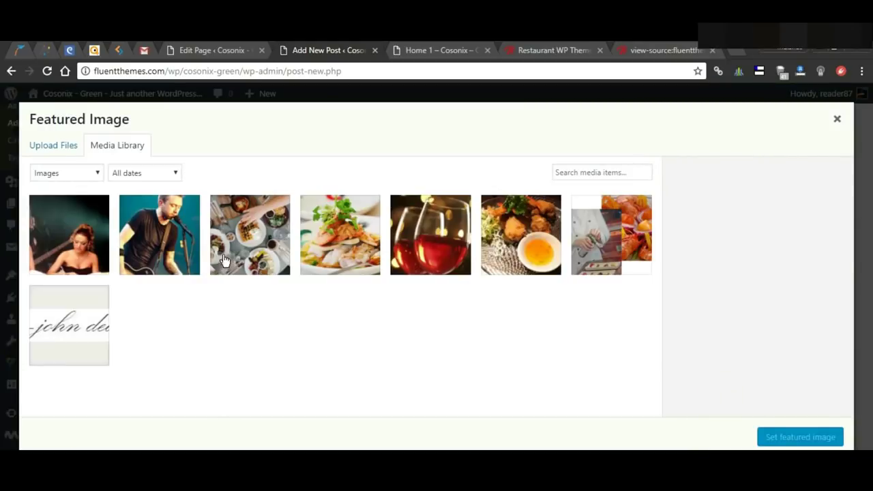
{"action": "left_click", "coordinate": [82, 242]}
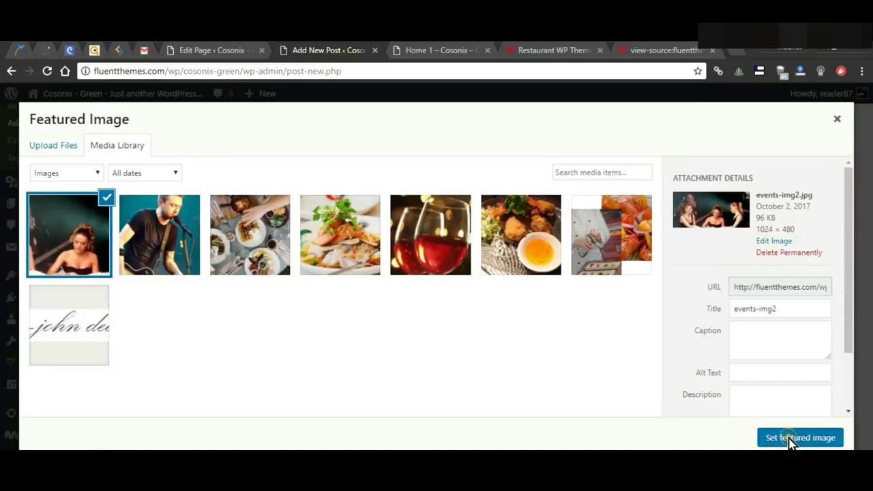
{"action": "left_click", "coordinate": [785, 438]}
{"action": "scroll", "coordinate": [526, 400], "scroll_direction": "up", "scroll_amount": 10}
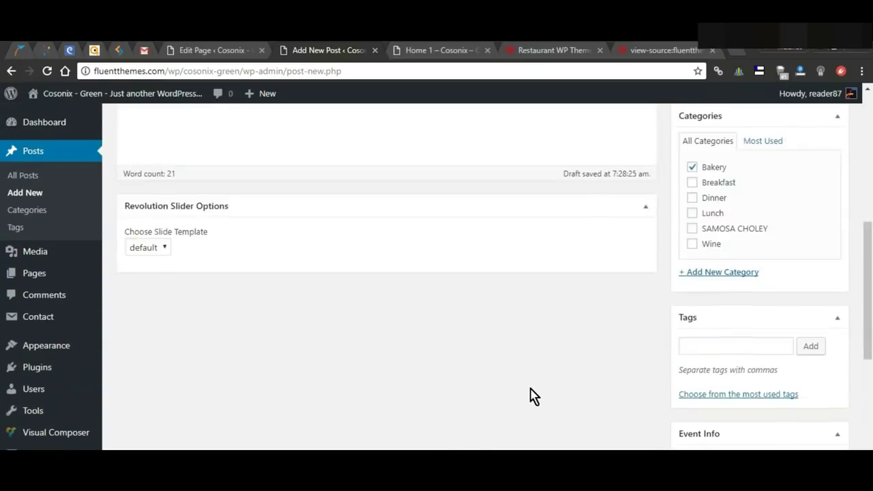
{"action": "left_click", "coordinate": [822, 310]}
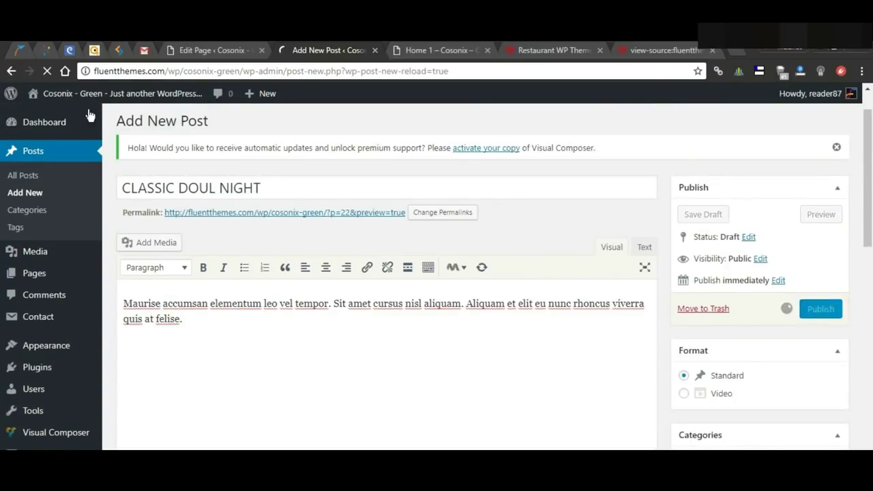
{"action": "left_click", "coordinate": [213, 52]}
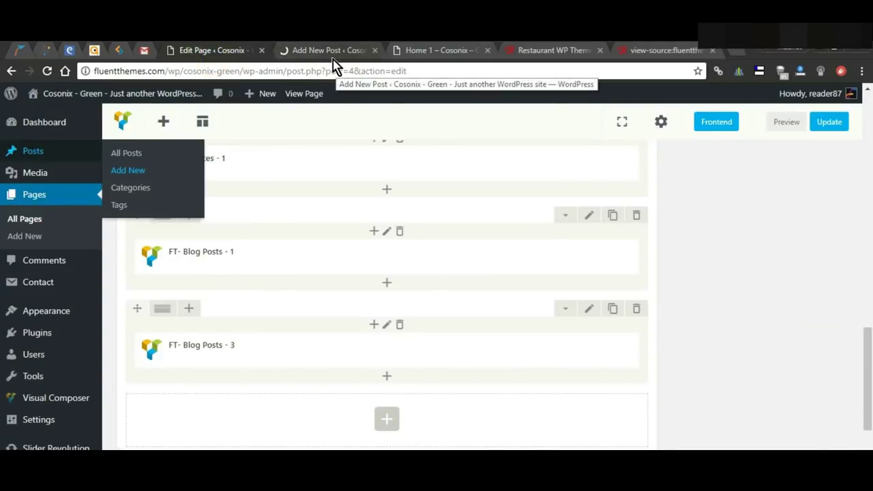
Step: Confirm the event post is published, then update the home page and open its preview
{"action": "left_click", "coordinate": [330, 54]}
{"action": "left_click", "coordinate": [220, 52]}
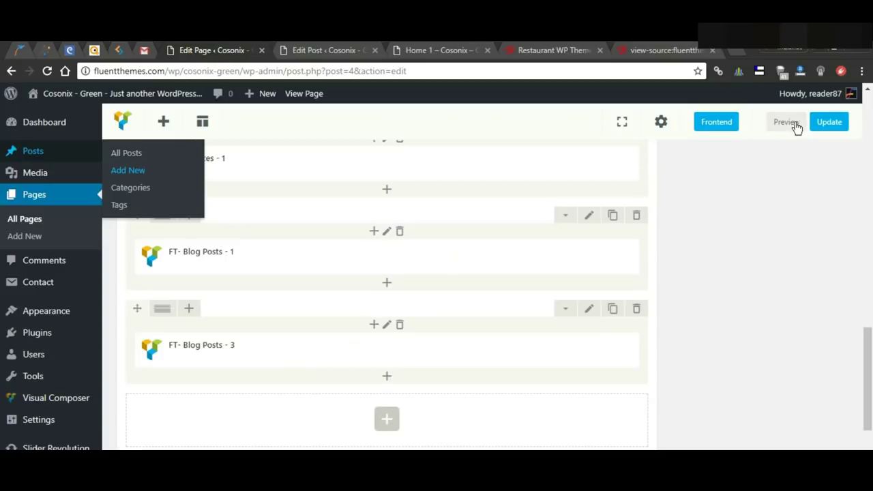
{"action": "left_click", "coordinate": [829, 123]}
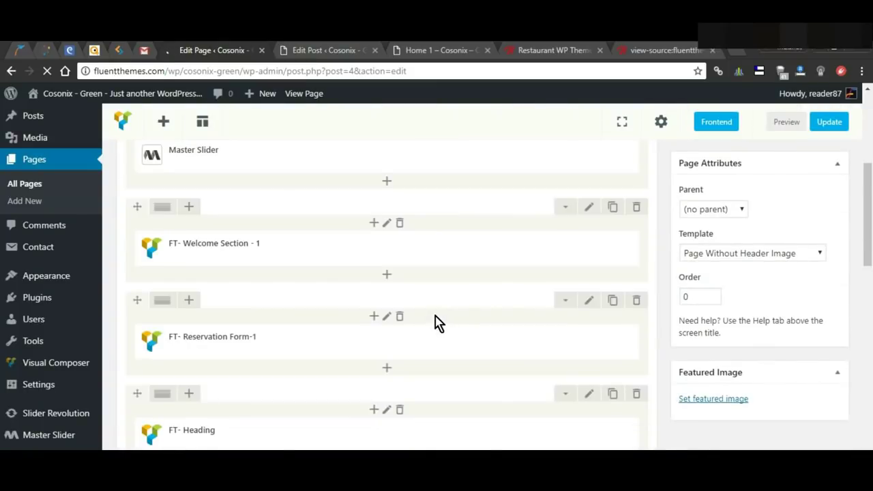
{"action": "left_click", "coordinate": [787, 122]}
Step: Check the JOHNNY LEINNO LIVE and CLASSIC DOUL NIGHT cards under Upcoming Events, then view the Butter demo
{"action": "left_click", "coordinate": [424, 50]}
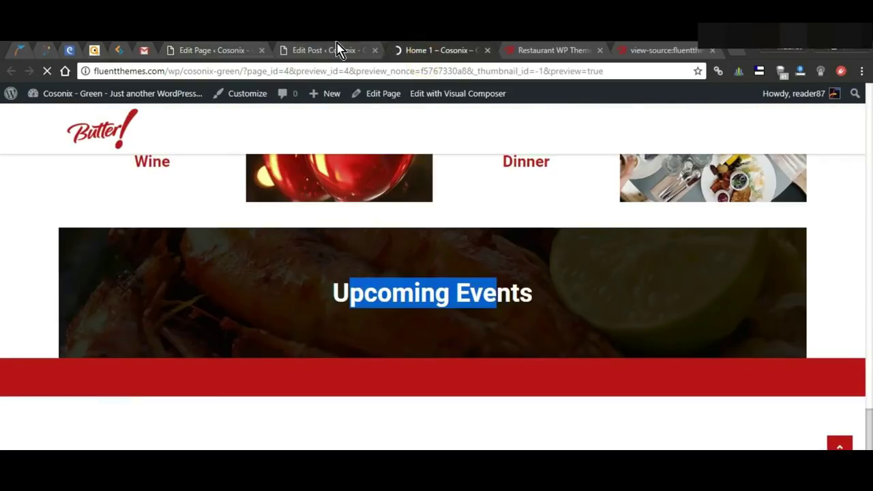
{"action": "left_click", "coordinate": [336, 50]}
{"action": "left_click", "coordinate": [376, 51]}
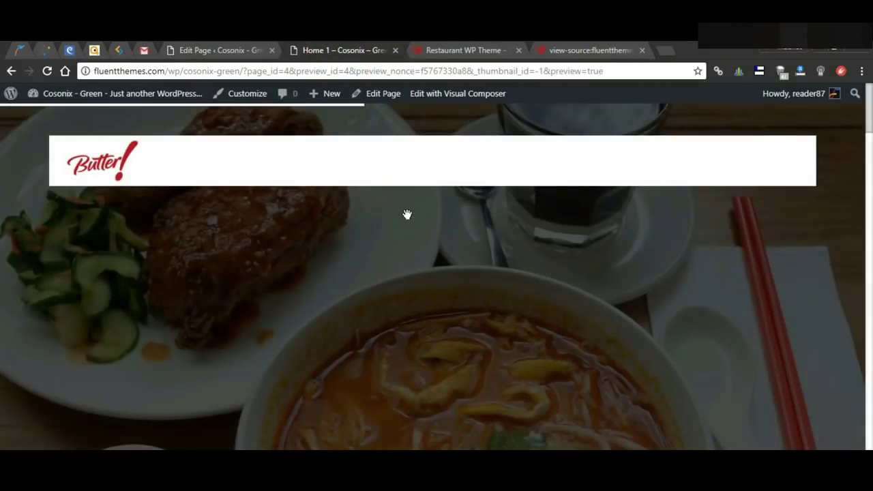
{"action": "scroll", "coordinate": [407, 215], "scroll_direction": "down", "scroll_amount": 15}
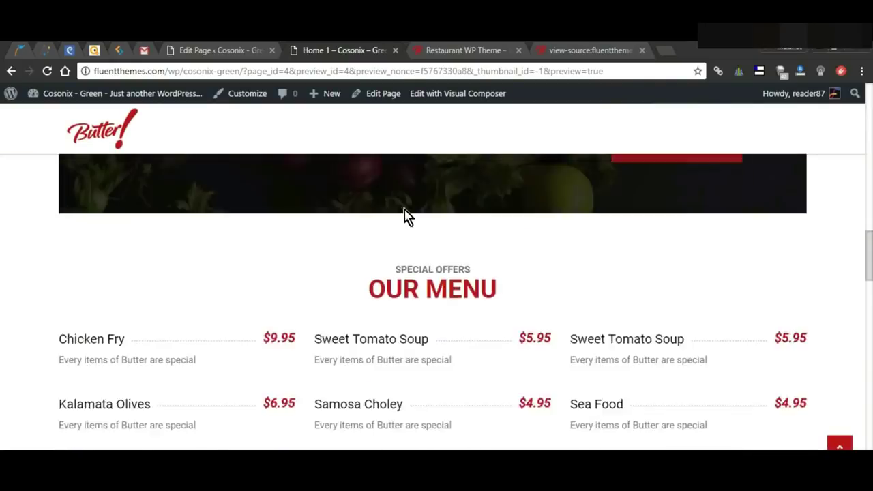
{"action": "scroll", "coordinate": [407, 215], "scroll_direction": "down", "scroll_amount": 15}
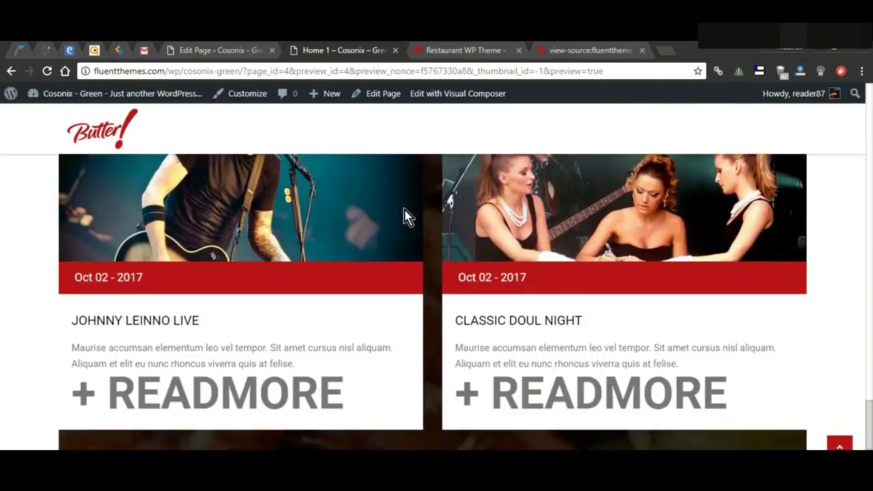
{"action": "scroll", "coordinate": [577, 266], "scroll_direction": "up", "scroll_amount": 3}
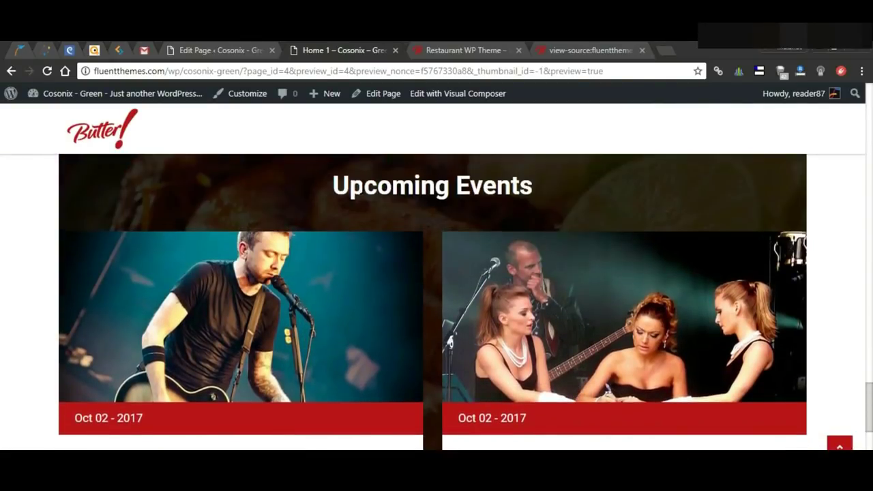
{"action": "scroll", "coordinate": [374, 282], "scroll_direction": "down", "scroll_amount": 3}
{"action": "left_click", "coordinate": [58, 265]}
{"action": "left_click", "coordinate": [592, 281]}
{"action": "scroll", "coordinate": [484, 269], "scroll_direction": "up", "scroll_amount": 3}
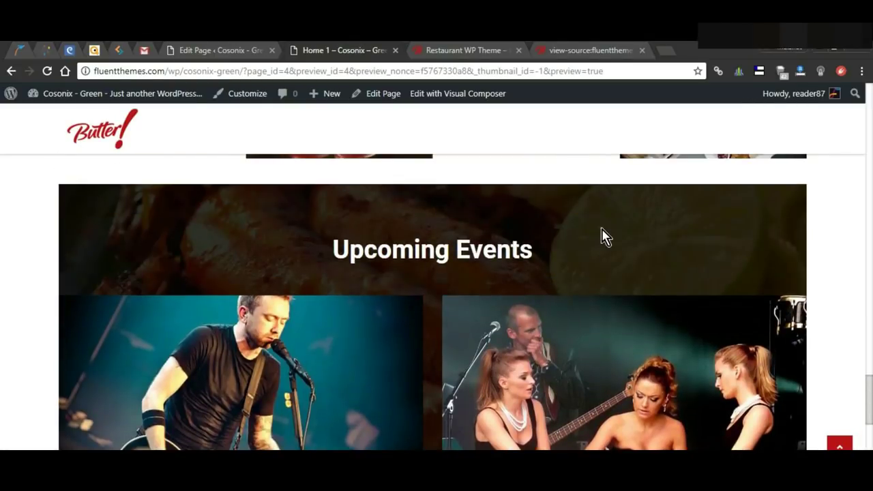
{"action": "left_click", "coordinate": [508, 52]}
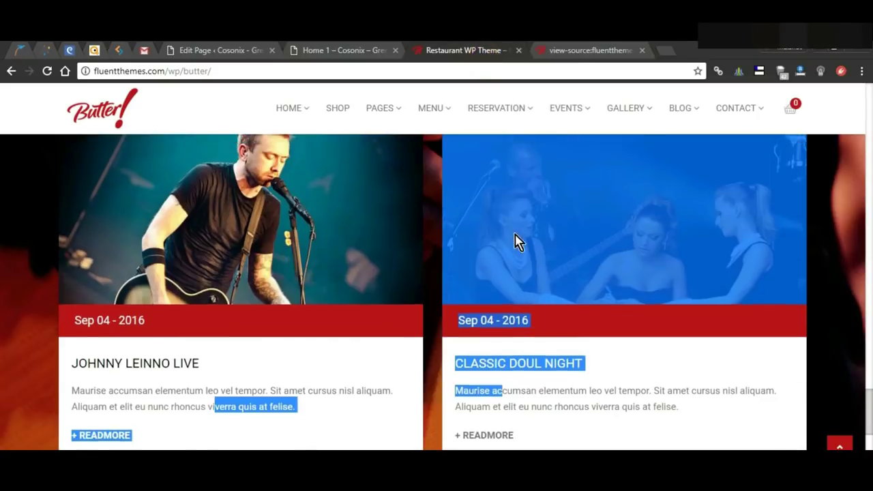
Step: Open the FT- Blog Posts - 3 settings at the parallax background image field
{"action": "scroll", "coordinate": [517, 239], "scroll_direction": "up", "scroll_amount": 4}
{"action": "left_click", "coordinate": [581, 267]}
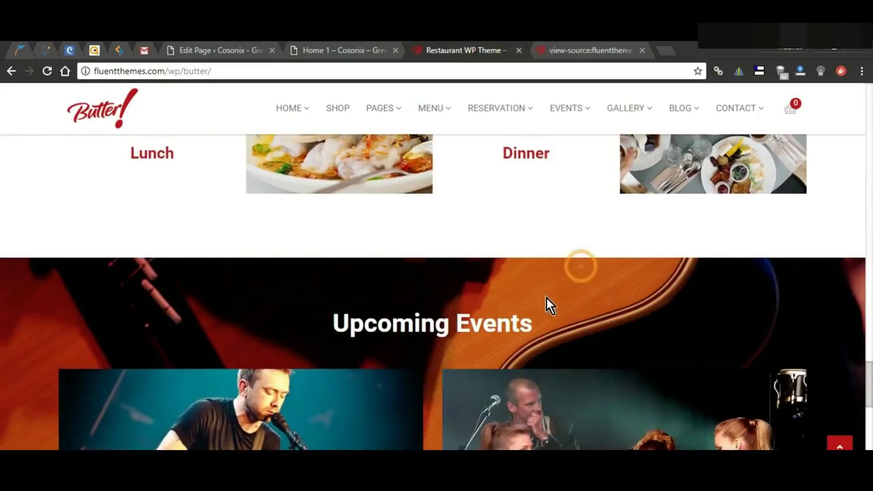
{"action": "left_click", "coordinate": [305, 49]}
{"action": "left_click", "coordinate": [242, 50]}
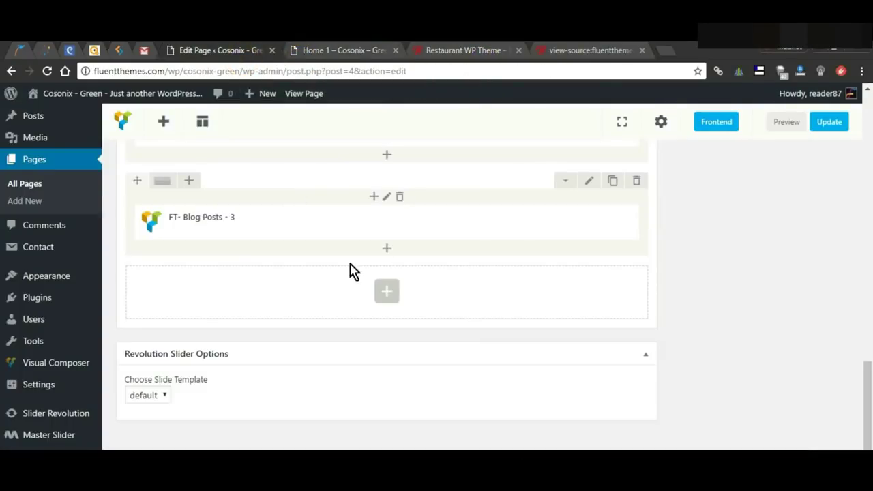
{"action": "left_click", "coordinate": [402, 223]}
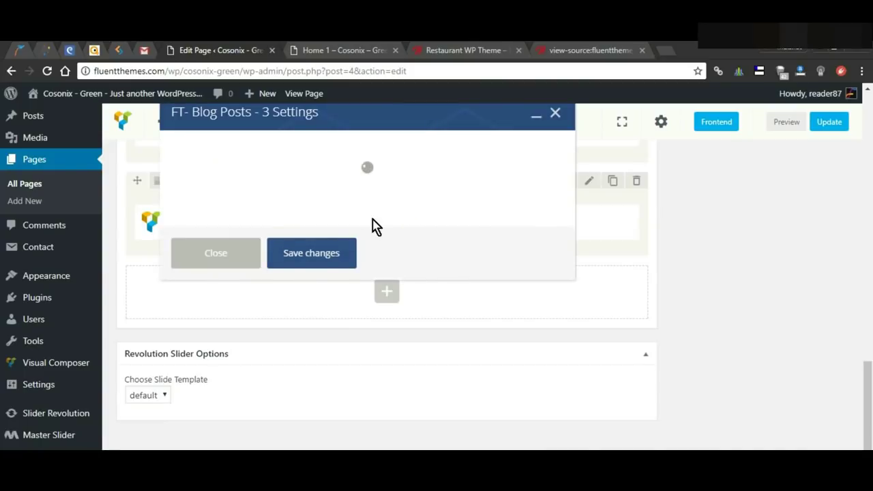
{"action": "scroll", "coordinate": [402, 215], "scroll_direction": "down", "scroll_amount": 2}
{"action": "left_click", "coordinate": [281, 304]}
Step: Copy the events-header.jpg path from the demo's page source into the parallax background field and save
{"action": "left_click", "coordinate": [478, 51]}
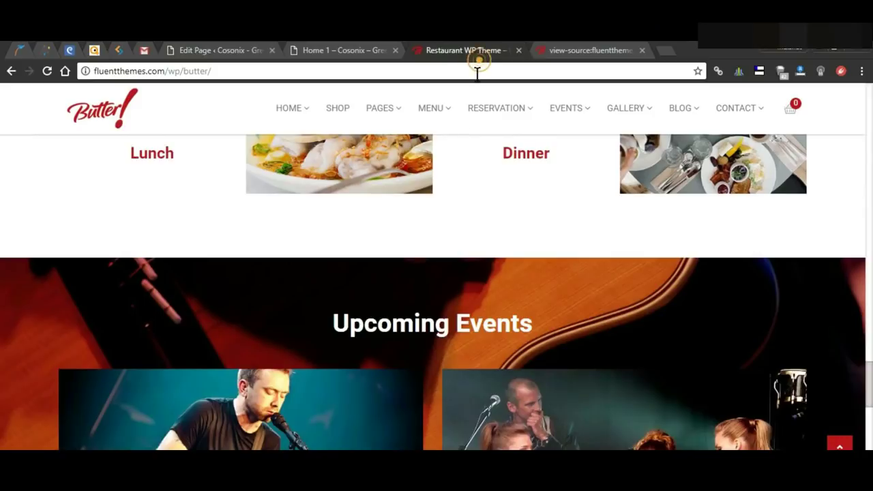
{"action": "right_click", "coordinate": [228, 282]}
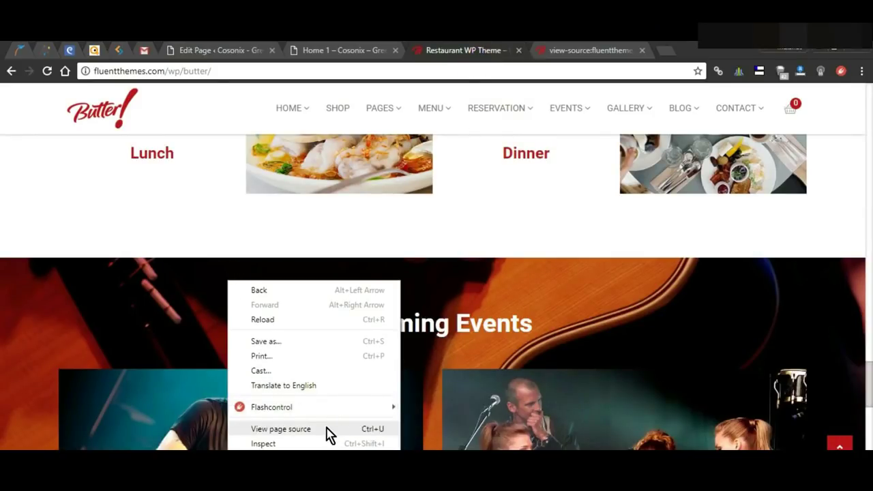
{"action": "left_click", "coordinate": [573, 51]}
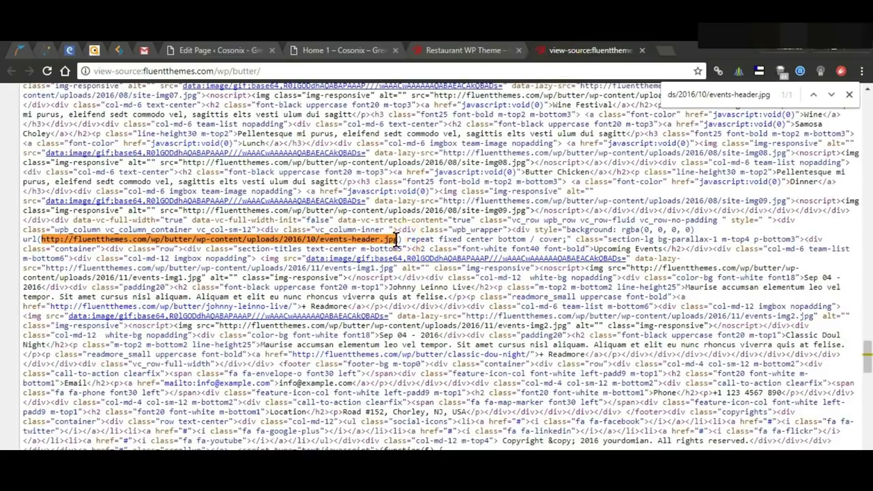
{"action": "triple_click", "coordinate": [732, 92]}
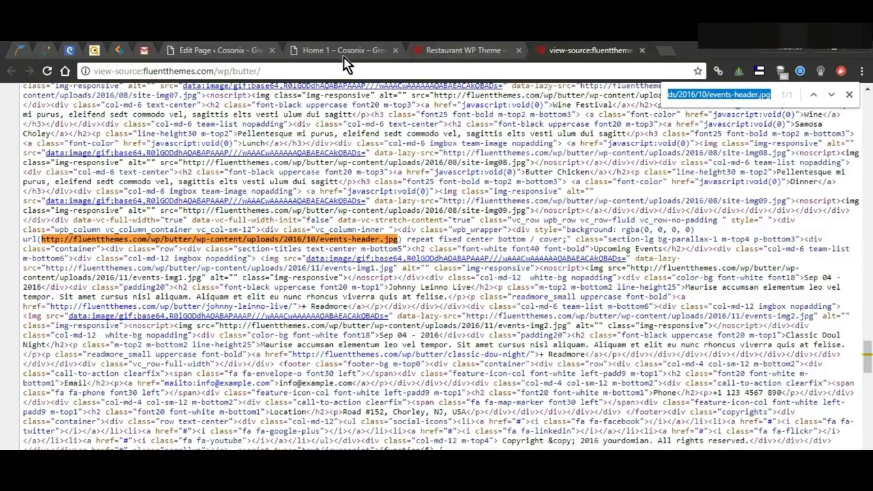
{"action": "left_click", "coordinate": [220, 50]}
{"action": "triple_click", "coordinate": [374, 298]}
{"action": "type", "text": "http://fluentthemes.com/wp/butter/wp-content/uploads/2016/10/events-header.jpg"}
{"action": "left_click", "coordinate": [331, 362]}
Step: Preview the home page to see the guitar photo behind Upcoming Events
{"action": "left_click", "coordinate": [776, 122]}
{"action": "left_click", "coordinate": [360, 49]}
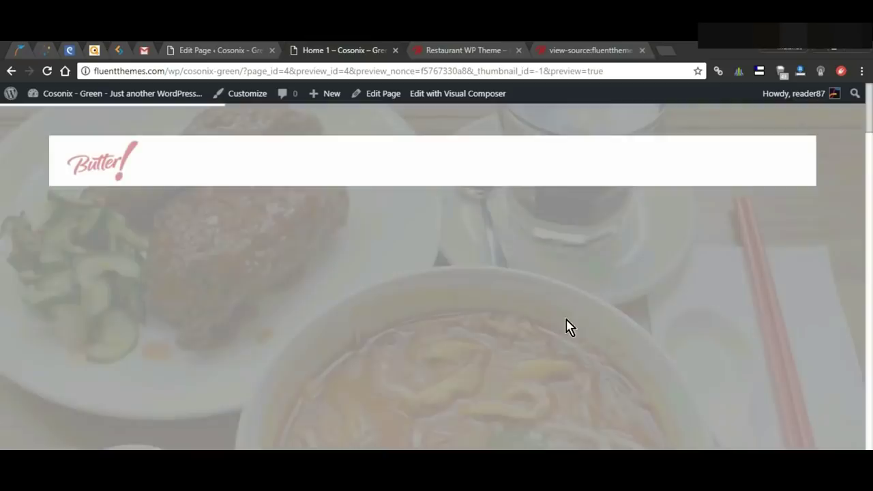
{"action": "scroll", "coordinate": [567, 326], "scroll_direction": "down", "scroll_amount": 10}
{"action": "scroll", "coordinate": [557, 334], "scroll_direction": "down", "scroll_amount": 10}
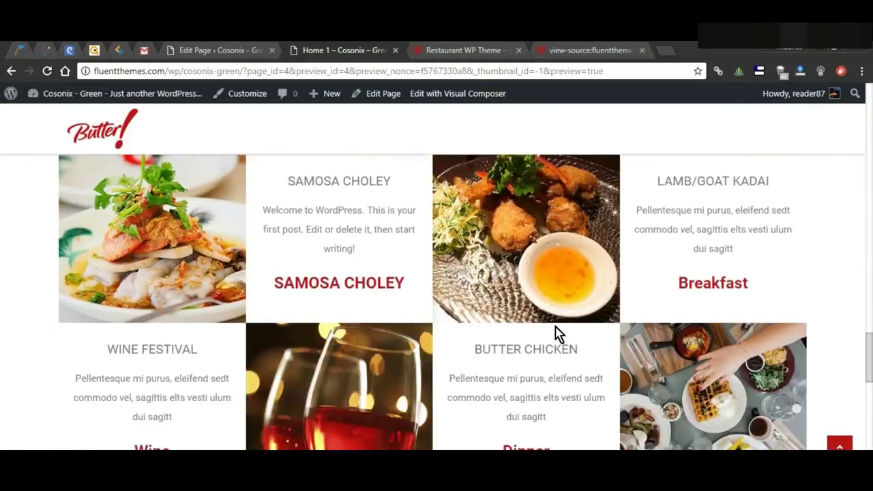
{"action": "scroll", "coordinate": [557, 334], "scroll_direction": "up", "scroll_amount": 3}
{"action": "scroll", "coordinate": [600, 311], "scroll_direction": "up", "scroll_amount": 3}
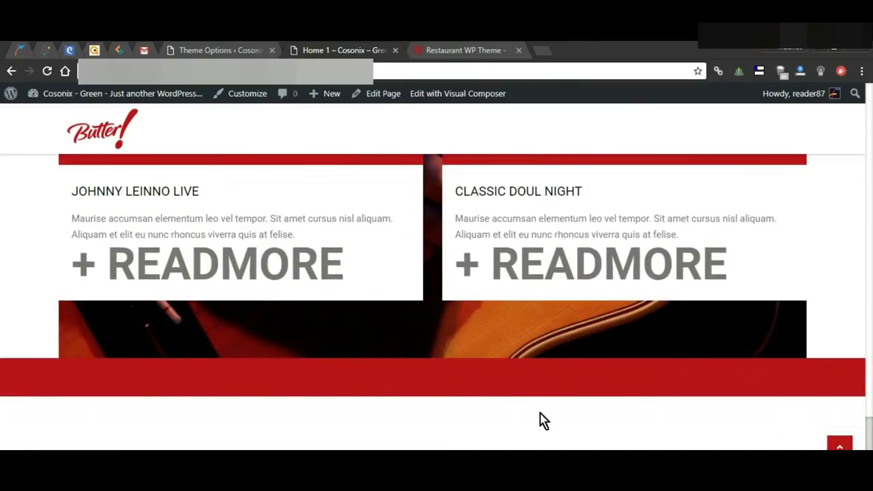
{"action": "scroll", "coordinate": [544, 421], "scroll_direction": "down", "scroll_amount": 2}
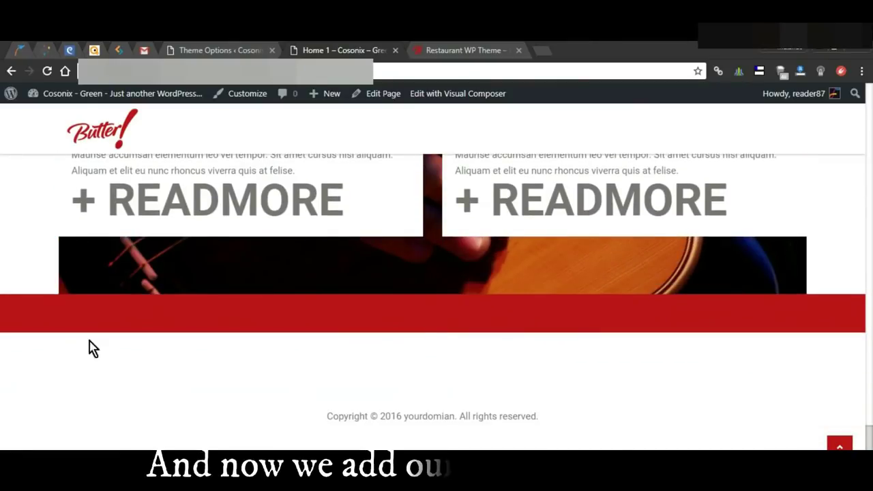
Step: Open the Social Media theme options and fill the Facebook and Twitter URLs with #
{"action": "left_click", "coordinate": [198, 51]}
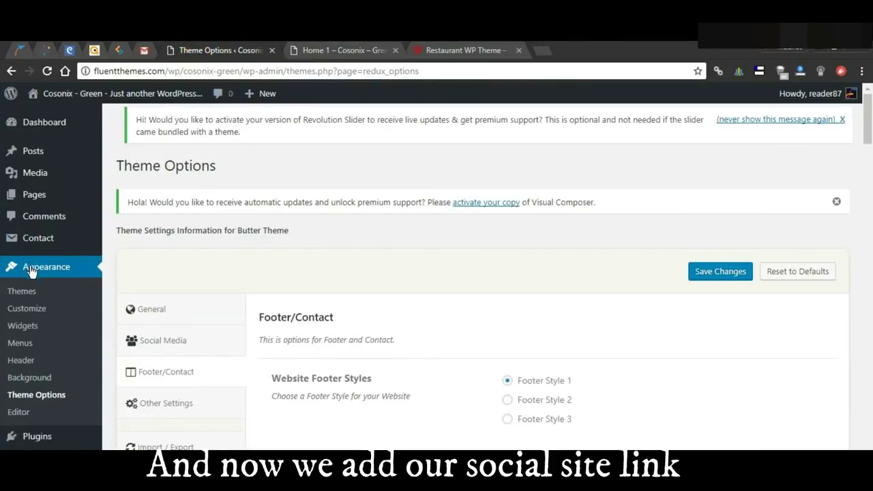
{"action": "left_click", "coordinate": [47, 395]}
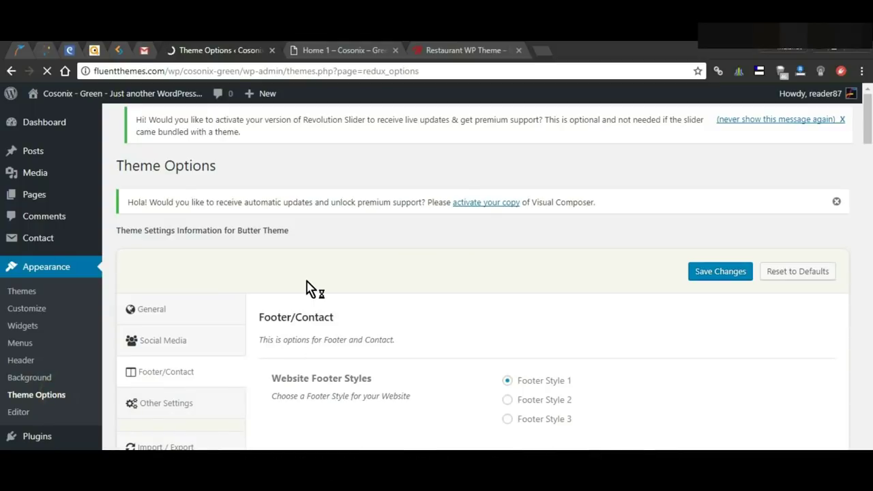
{"action": "left_click", "coordinate": [174, 344]}
{"action": "scroll", "coordinate": [409, 371], "scroll_direction": "down", "scroll_amount": 2}
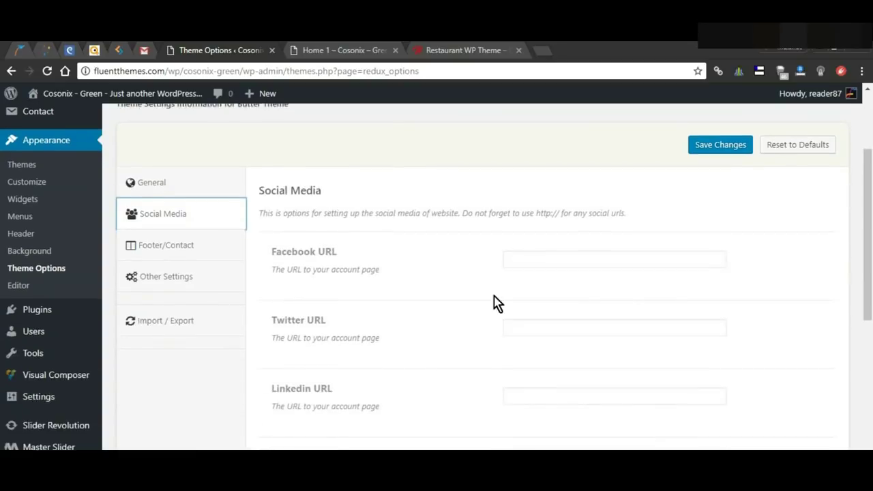
{"action": "left_click", "coordinate": [565, 257]}
{"action": "left_click", "coordinate": [559, 273]}
{"action": "left_click", "coordinate": [523, 328]}
{"action": "left_click", "coordinate": [523, 351]}
Step: Fill the LinkedIn, GooglePlus and Flicker URL fields with the # placeholder
{"action": "scroll", "coordinate": [546, 327], "scroll_direction": "down", "scroll_amount": 2}
{"action": "left_click", "coordinate": [546, 294]}
{"action": "left_click", "coordinate": [539, 308]}
{"action": "scroll", "coordinate": [535, 313], "scroll_direction": "down", "scroll_amount": 1}
{"action": "left_click", "coordinate": [527, 295]}
{"action": "left_click", "coordinate": [526, 316]}
{"action": "scroll", "coordinate": [524, 318], "scroll_direction": "down", "scroll_amount": 1}
{"action": "left_click", "coordinate": [529, 298]}
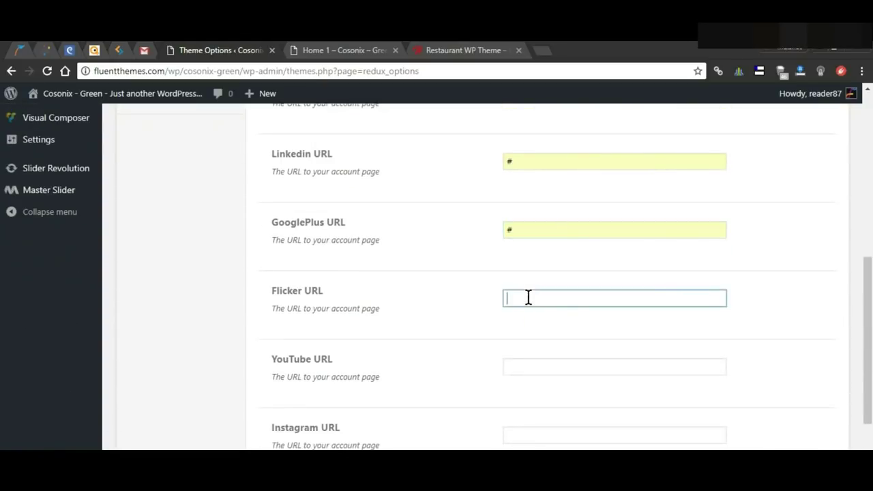
{"action": "left_click", "coordinate": [526, 317]}
Step: Set the YouTube and Instagram URLs to # and save the theme settings
{"action": "scroll", "coordinate": [527, 300], "scroll_direction": "down", "scroll_amount": 2}
{"action": "left_click", "coordinate": [530, 273]}
{"action": "left_click", "coordinate": [531, 300]}
{"action": "left_click", "coordinate": [539, 345]}
{"action": "left_click", "coordinate": [541, 360]}
{"action": "left_click", "coordinate": [693, 414]}
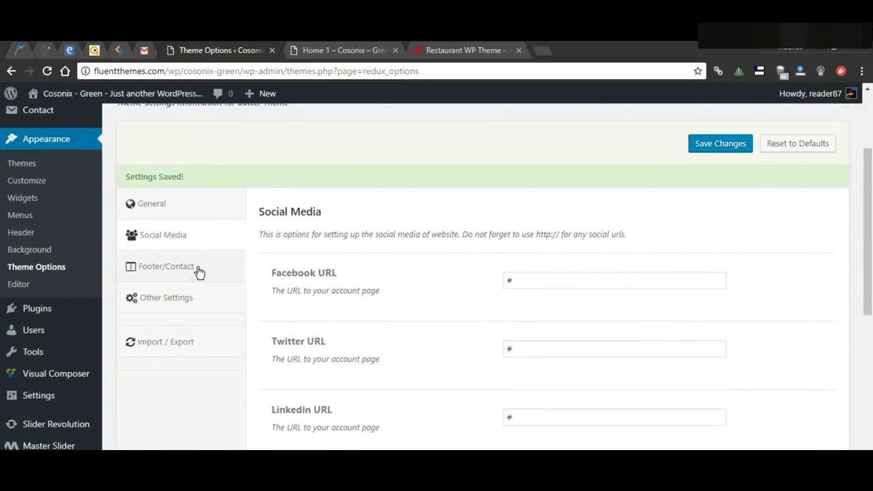
Step: Open the Footer/Contact settings and type an Email heading and the contact e-mail into the address fields
{"action": "left_click", "coordinate": [190, 273]}
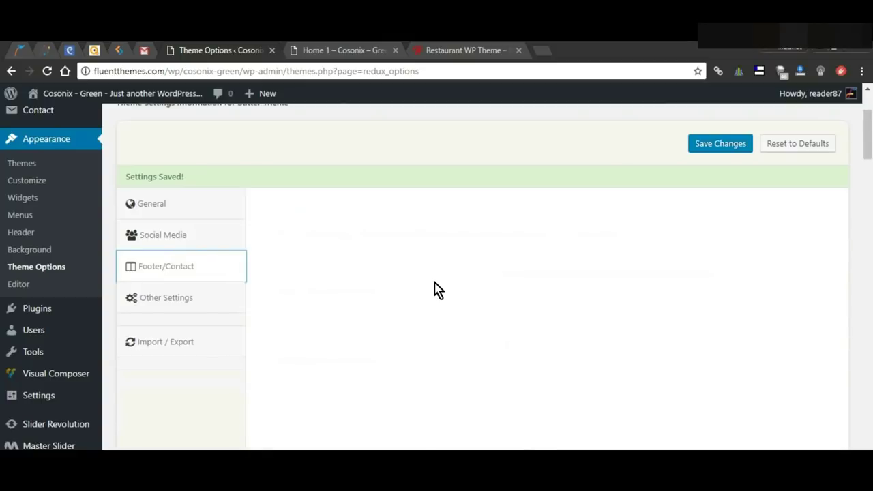
{"action": "scroll", "coordinate": [436, 289], "scroll_direction": "down", "scroll_amount": 5}
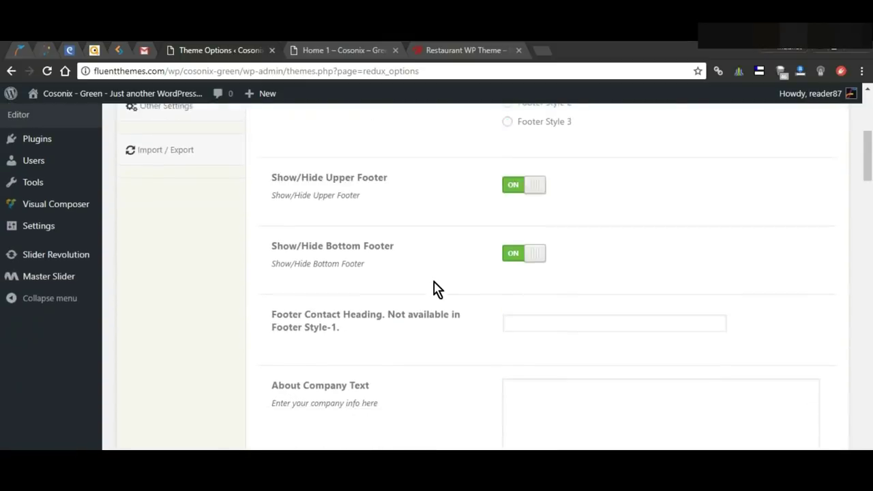
{"action": "scroll", "coordinate": [434, 289], "scroll_direction": "down", "scroll_amount": 2}
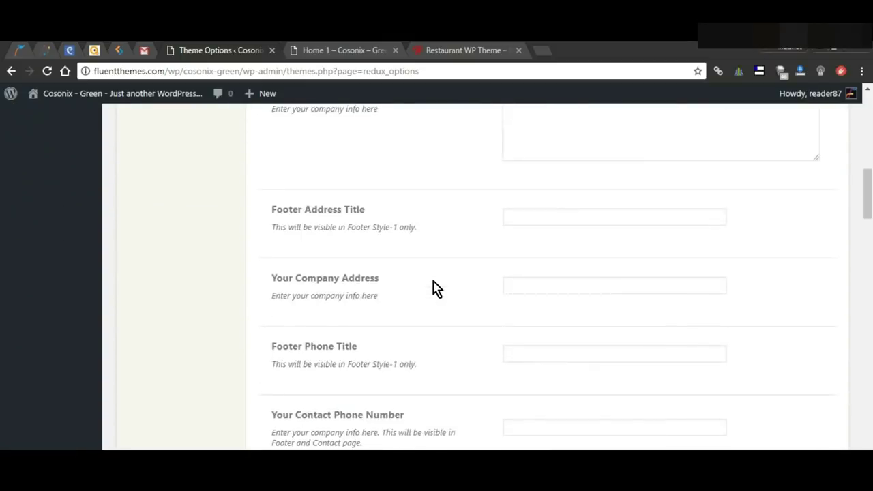
{"action": "scroll", "coordinate": [434, 289], "scroll_direction": "up", "scroll_amount": 3}
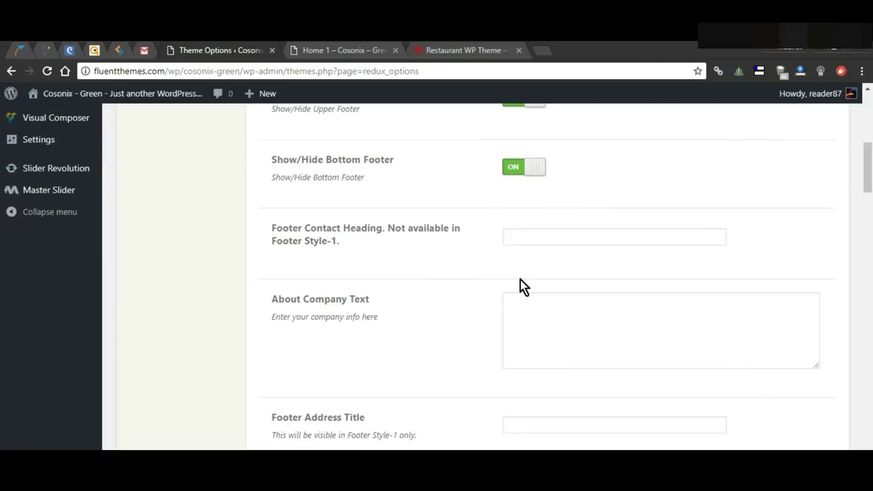
{"action": "scroll", "coordinate": [520, 279], "scroll_direction": "down", "scroll_amount": 3}
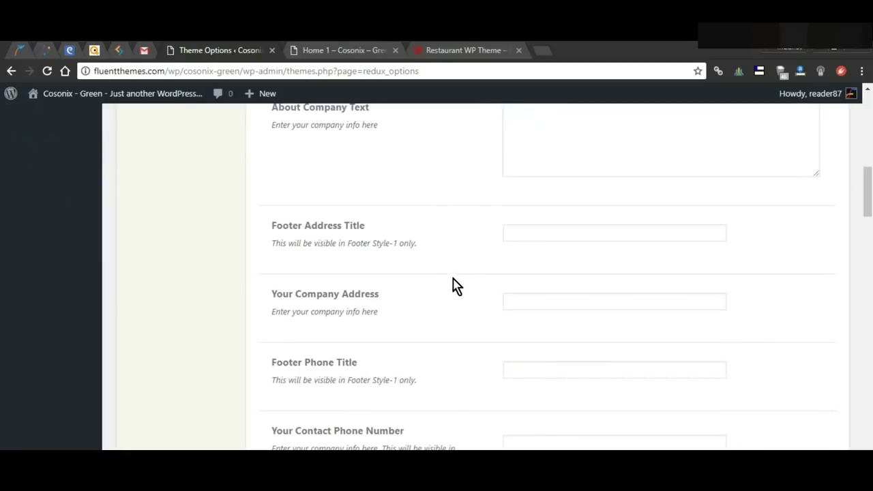
{"action": "left_click", "coordinate": [568, 238]}
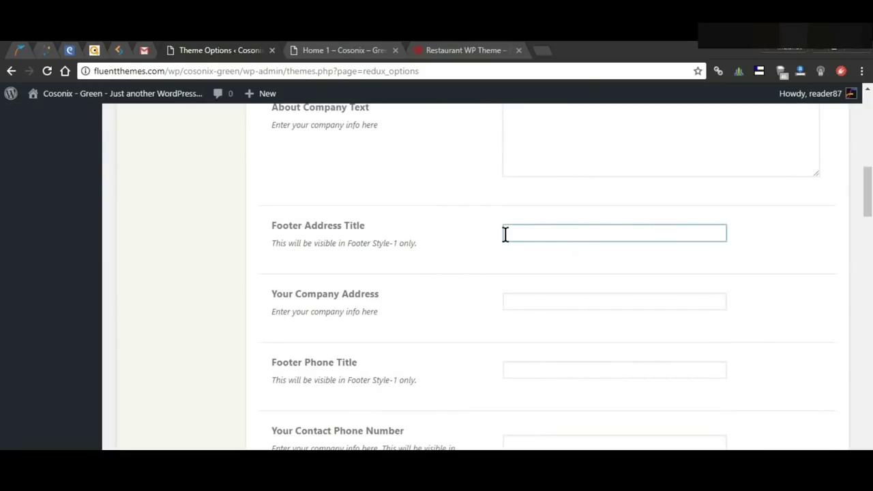
{"action": "type", "text": "Email"}
{"action": "left_click", "coordinate": [530, 299]}
{"action": "type", "text": "info@example.com"}
Step: Enter the contact phone number in the footer phone field
{"action": "scroll", "coordinate": [539, 293], "scroll_direction": "down", "scroll_amount": 1}
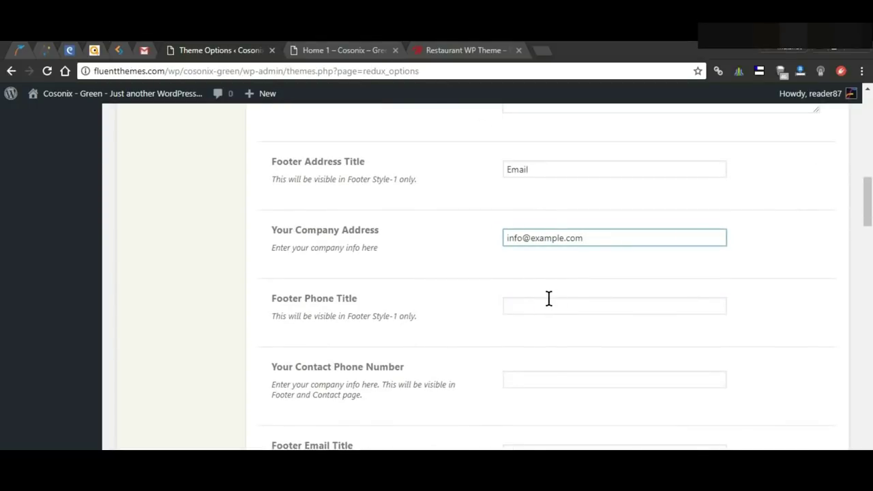
{"action": "left_click", "coordinate": [539, 300]}
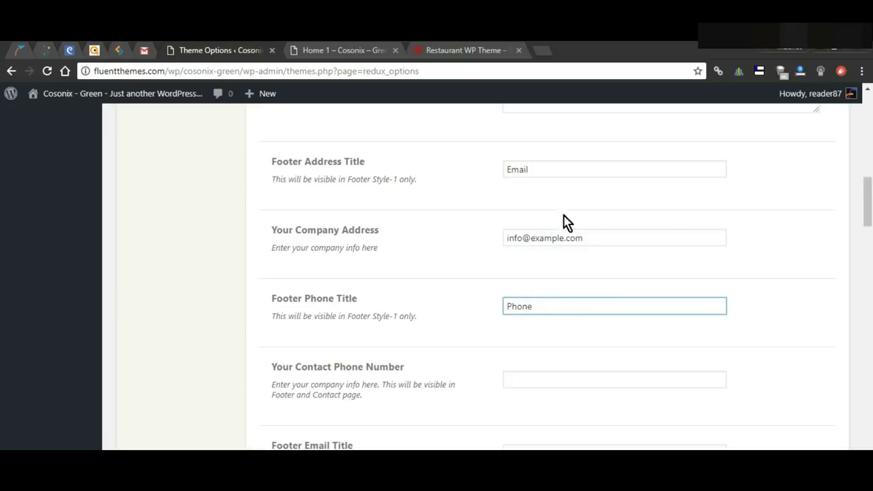
{"action": "left_click", "coordinate": [555, 378]}
{"action": "type", "text": "+1 123 4567 890"}
{"action": "scroll", "coordinate": [556, 389], "scroll_direction": "down", "scroll_amount": 2}
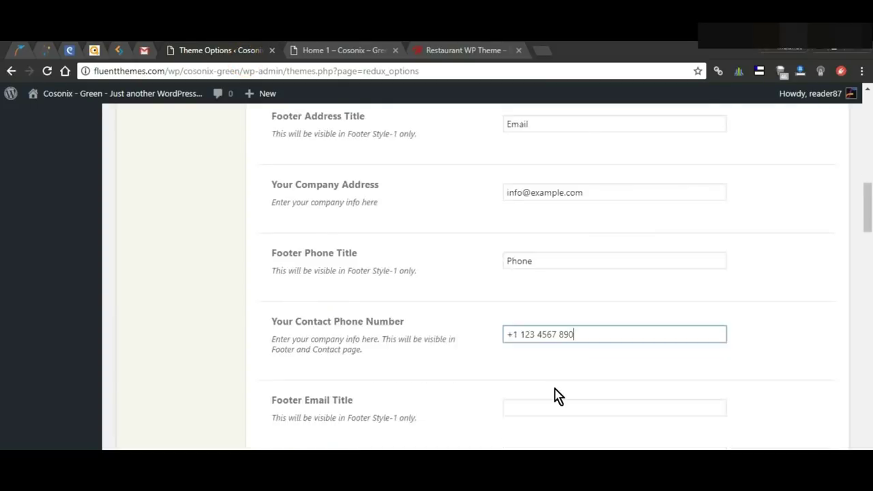
{"action": "left_click", "coordinate": [542, 326]}
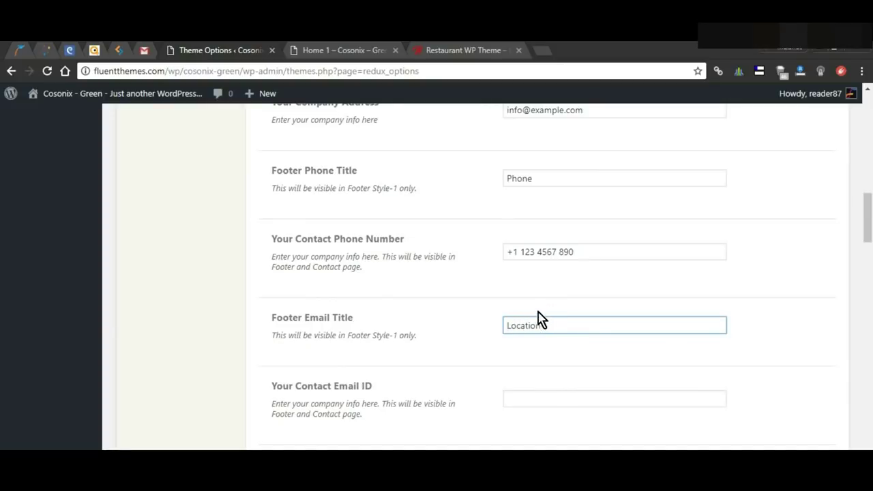
Step: Correct the address fields: heading 'Location' and the company's street address pasted in
{"action": "scroll", "coordinate": [538, 313], "scroll_direction": "up", "scroll_amount": 1}
{"action": "scroll", "coordinate": [538, 311], "scroll_direction": "up", "scroll_amount": 1}
{"action": "scroll", "coordinate": [538, 311], "scroll_direction": "down", "scroll_amount": 1}
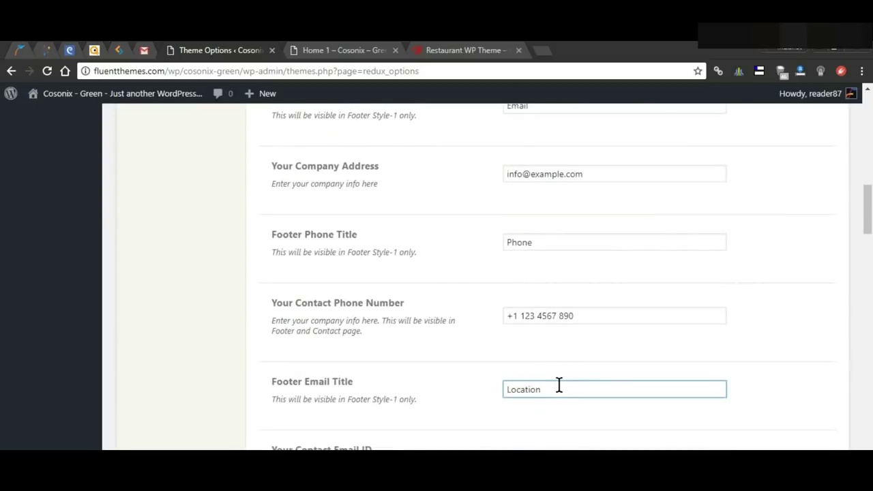
{"action": "left_click_drag", "start_coordinate": [559, 386], "coordinate": [386, 392]}
{"action": "key", "text": "ctrl+c"}
{"action": "key", "text": "BackSpace"}
{"action": "scroll", "coordinate": [517, 372], "scroll_direction": "up", "scroll_amount": 1}
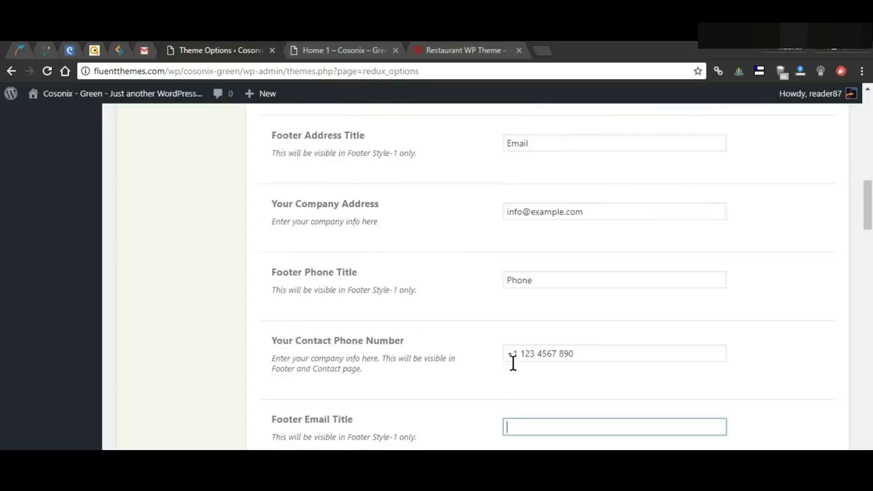
{"action": "scroll", "coordinate": [517, 371], "scroll_direction": "up", "scroll_amount": 1}
{"action": "double_click", "coordinate": [559, 232]}
{"action": "key", "text": "ctrl+v"}
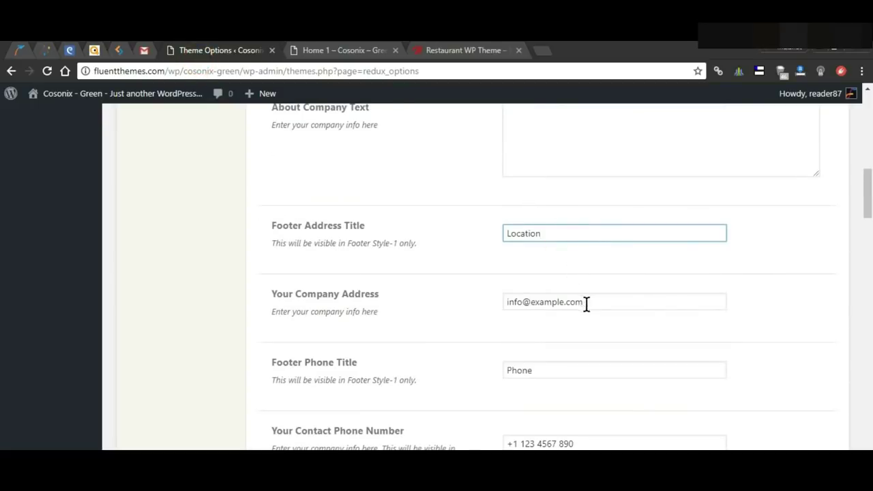
{"action": "left_click_drag", "start_coordinate": [584, 305], "coordinate": [376, 288]}
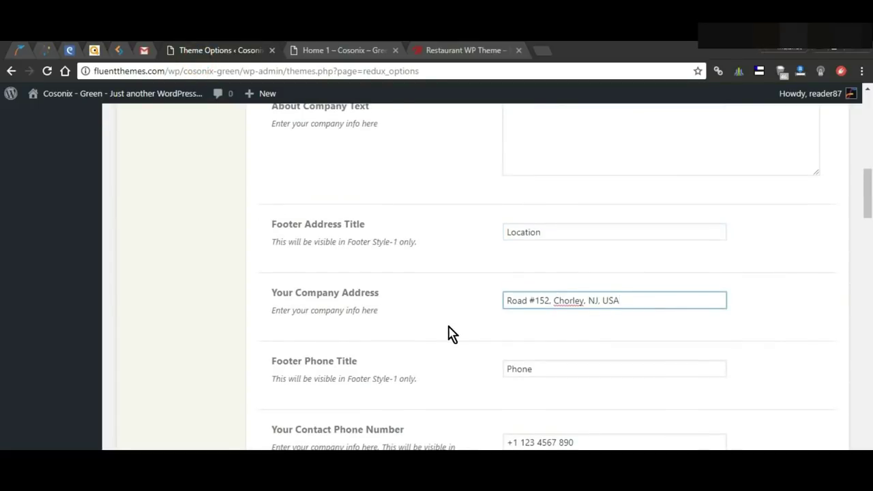
Step: Fill the footer email heading and contact e-mail address, removing a stray trailing 's'
{"action": "scroll", "coordinate": [450, 334], "scroll_direction": "down", "scroll_amount": 2}
{"action": "scroll", "coordinate": [451, 335], "scroll_direction": "down", "scroll_amount": 3}
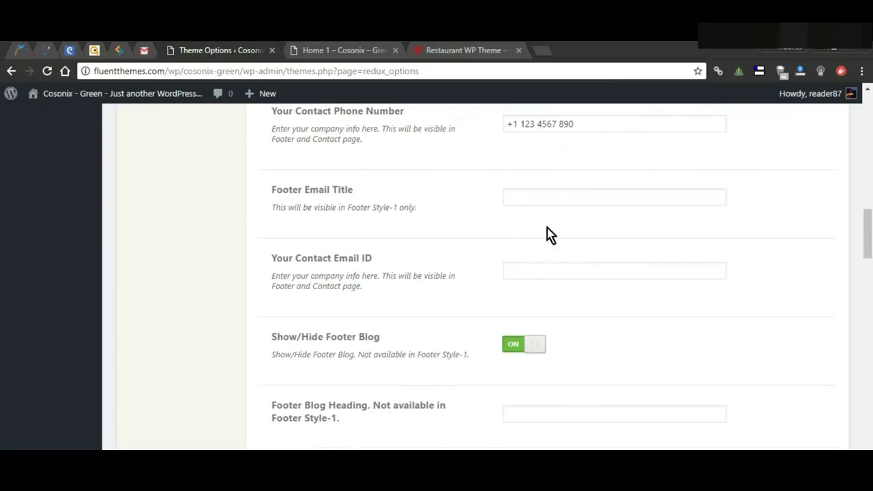
{"action": "left_click", "coordinate": [554, 203]}
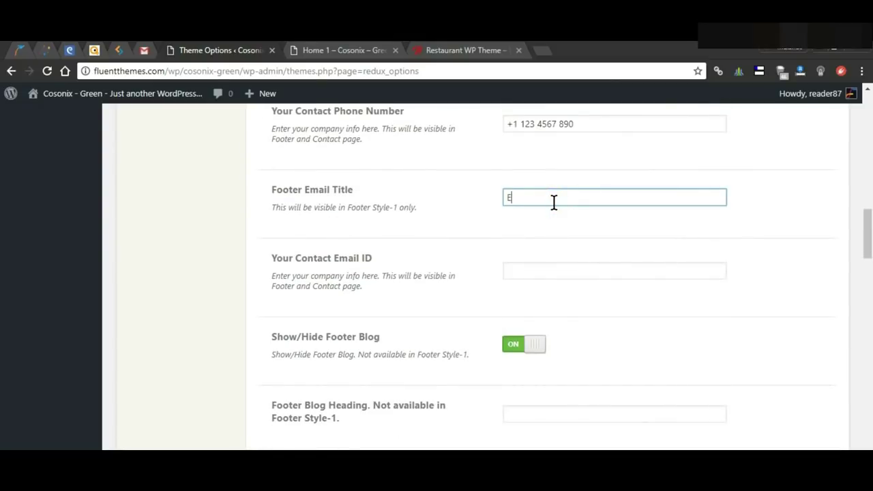
{"action": "left_click", "coordinate": [525, 269]}
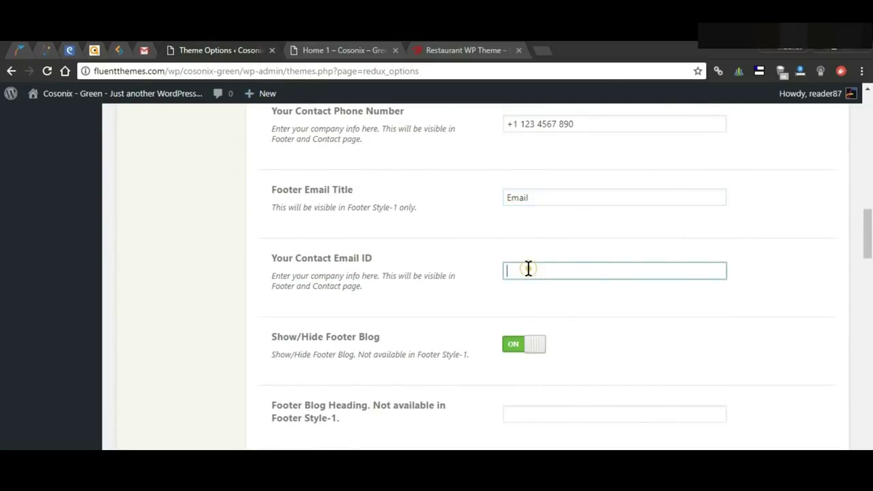
{"action": "type", "text": "info@example.com"}
{"action": "left_click", "coordinate": [554, 290]}
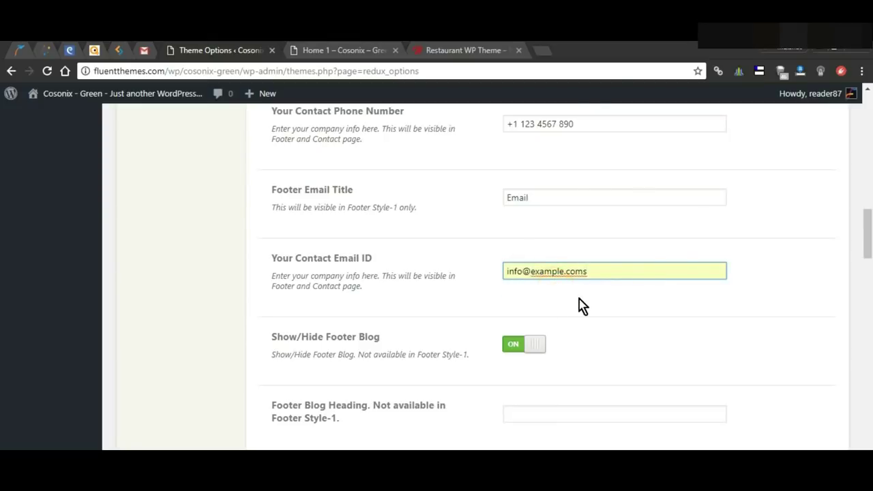
{"action": "key", "text": "BackSpace"}
{"action": "key", "text": "Escape"}
{"action": "left_click", "coordinate": [820, 275]}
Step: Save the Footer/Contact settings and go to the homepage to check the footer
{"action": "scroll", "coordinate": [698, 274], "scroll_direction": "down", "scroll_amount": 2}
{"action": "scroll", "coordinate": [707, 294], "scroll_direction": "down", "scroll_amount": 15}
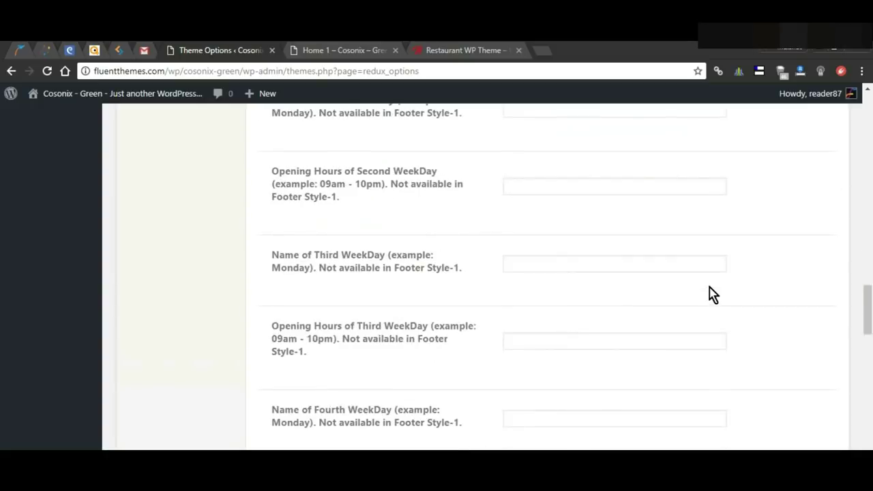
{"action": "scroll", "coordinate": [2, 351], "scroll_direction": "down", "scroll_amount": 6}
{"action": "scroll", "coordinate": [867, 401], "scroll_direction": "up", "scroll_amount": 8}
{"action": "scroll", "coordinate": [868, 401], "scroll_direction": "up", "scroll_amount": 6}
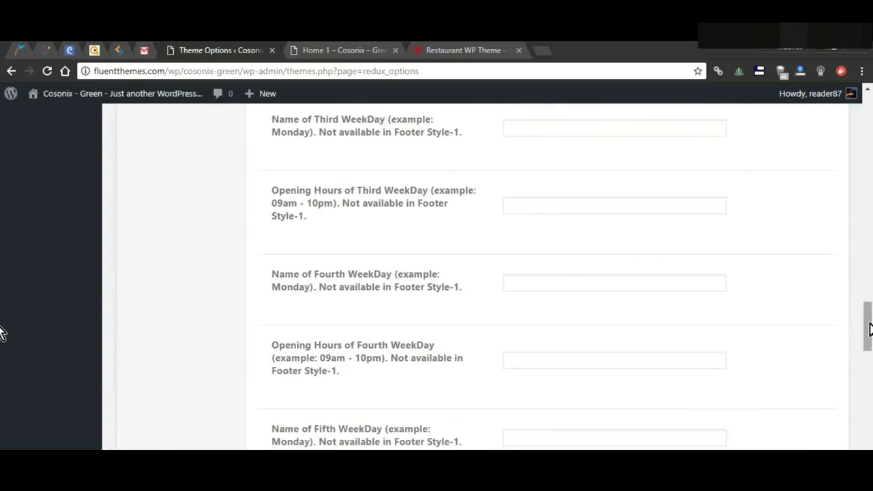
{"action": "scroll", "coordinate": [870, 211], "scroll_direction": "up", "scroll_amount": 12}
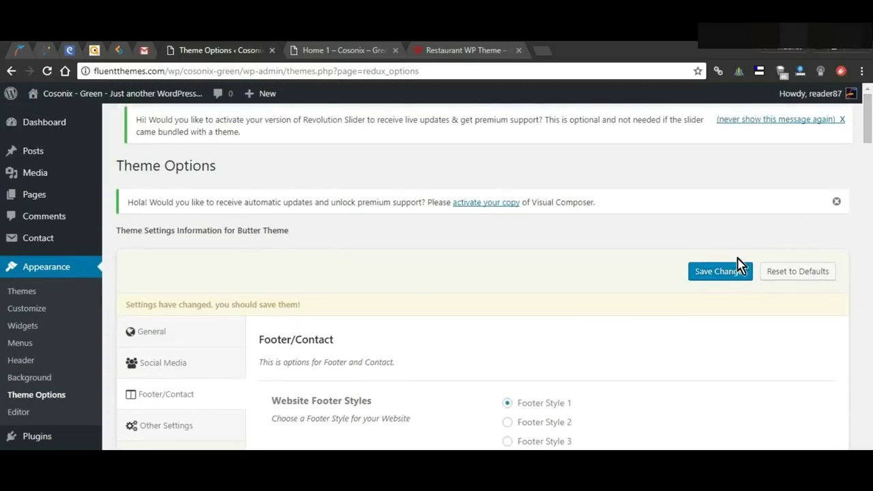
{"action": "left_click", "coordinate": [719, 276]}
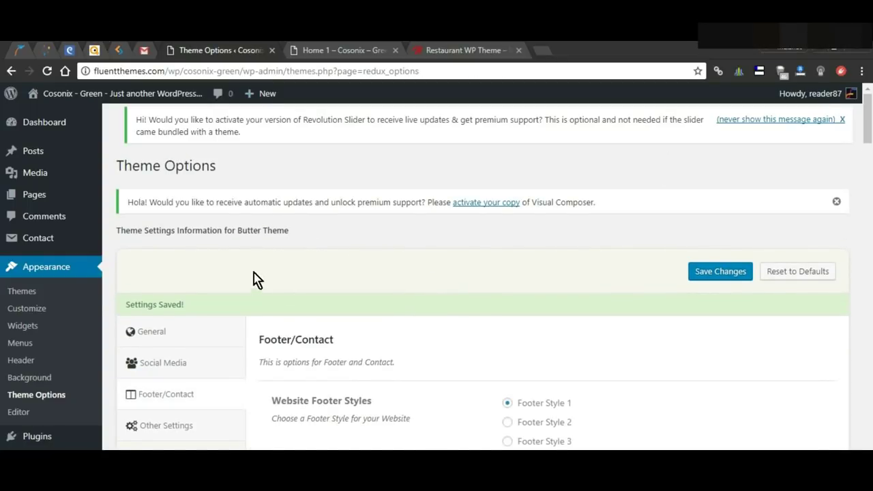
{"action": "left_click", "coordinate": [336, 50]}
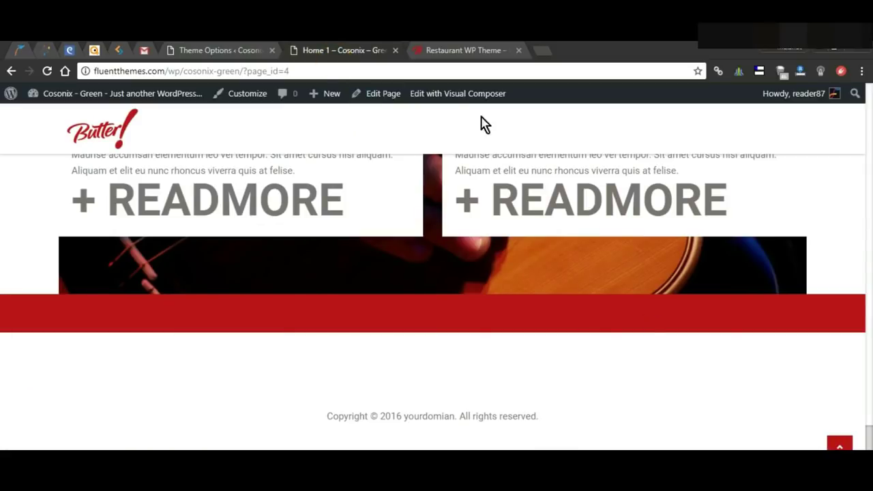
Step: Reload the live homepage, view the footer's contact details and social icons, then return to the editor
{"action": "left_click", "coordinate": [450, 70]}
{"action": "key", "text": "Return"}
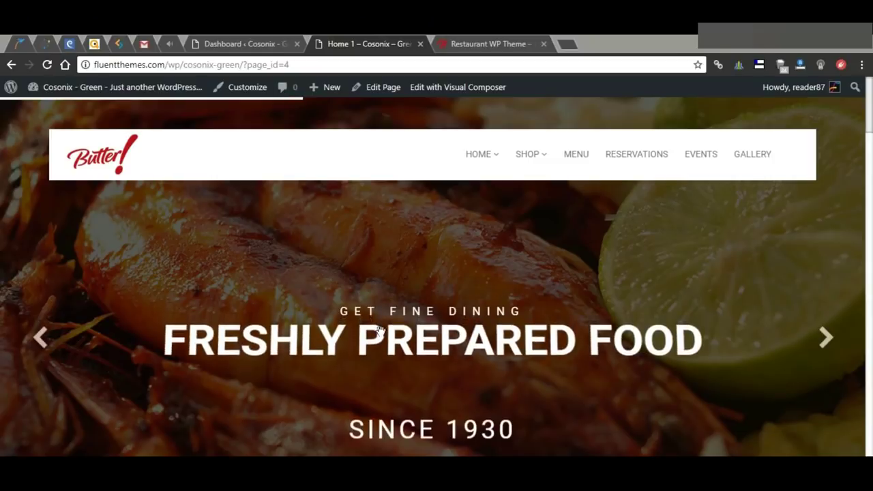
{"action": "scroll", "coordinate": [467, 237], "scroll_direction": "down", "scroll_amount": 15}
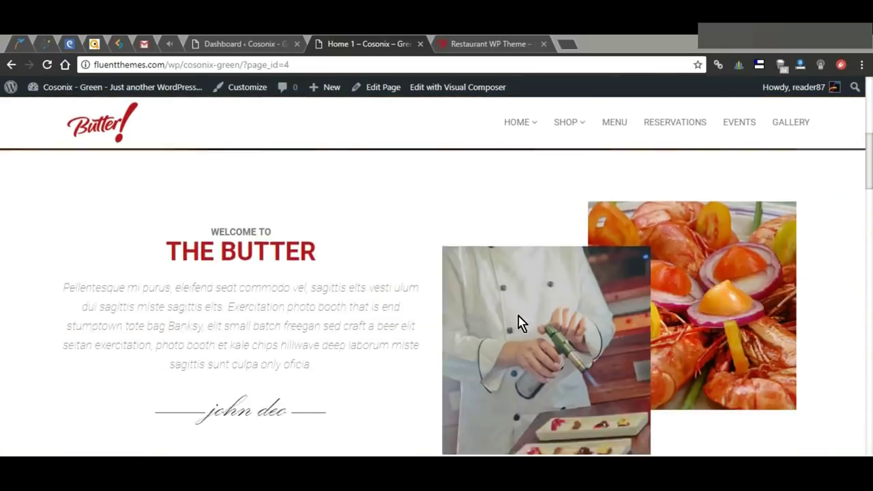
{"action": "scroll", "coordinate": [522, 369], "scroll_direction": "down", "scroll_amount": 15}
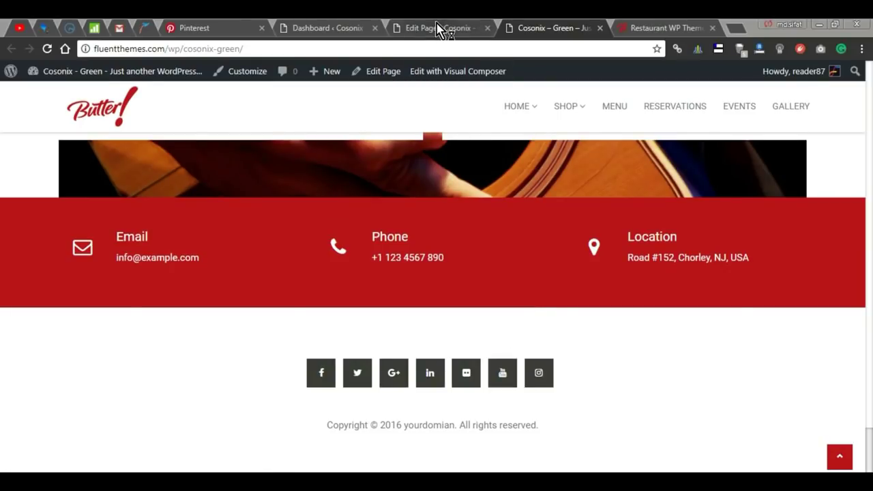
{"action": "left_click", "coordinate": [436, 28]}
Step: Set the upper homepage row to 'Stretch row and content (no paddings)' and save
{"action": "scroll", "coordinate": [412, 324], "scroll_direction": "up", "scroll_amount": 1}
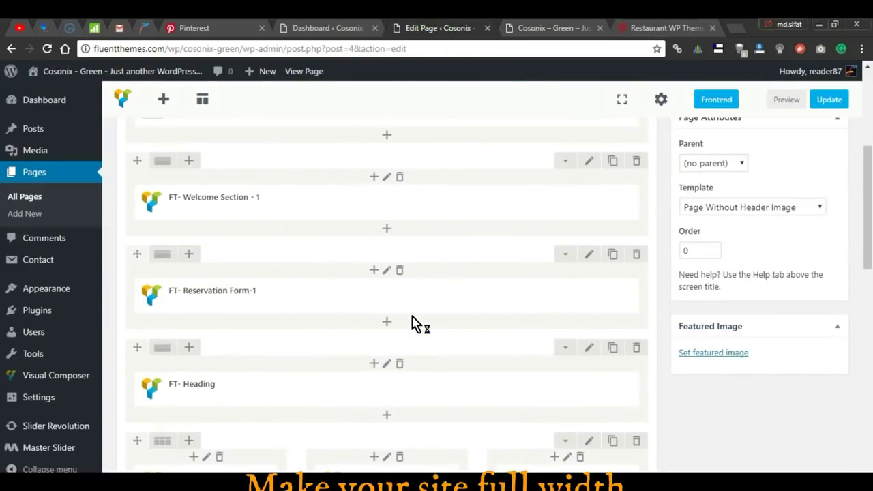
{"action": "left_click", "coordinate": [589, 258]}
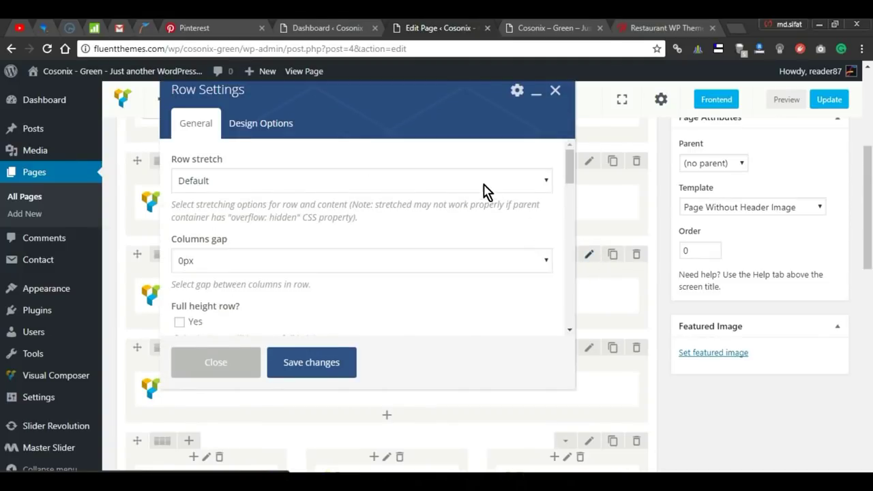
{"action": "left_click", "coordinate": [483, 183]}
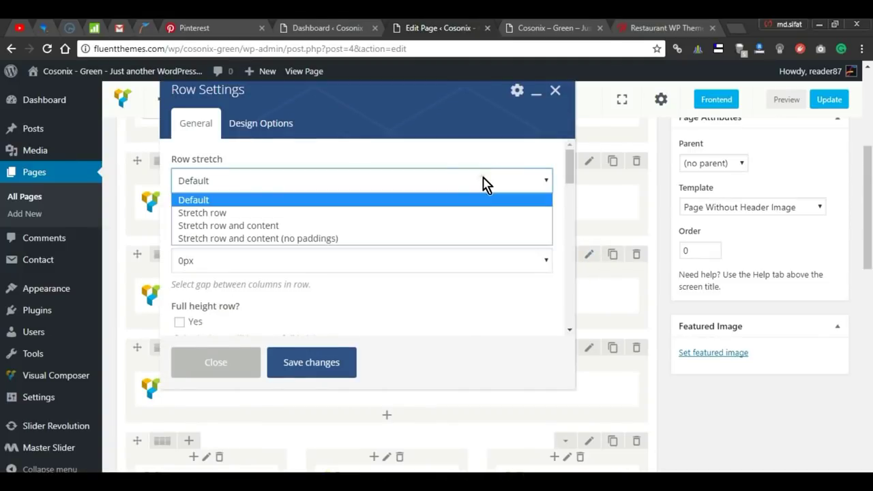
{"action": "left_click", "coordinate": [328, 239]}
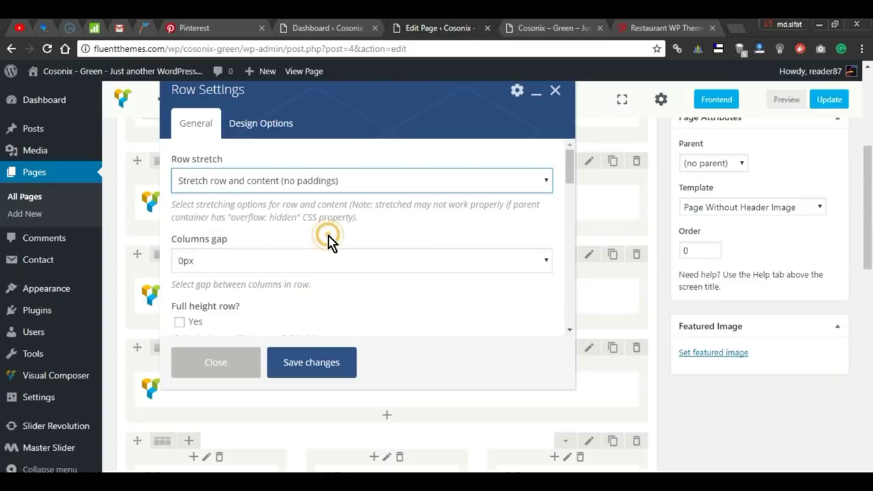
{"action": "left_click", "coordinate": [325, 365]}
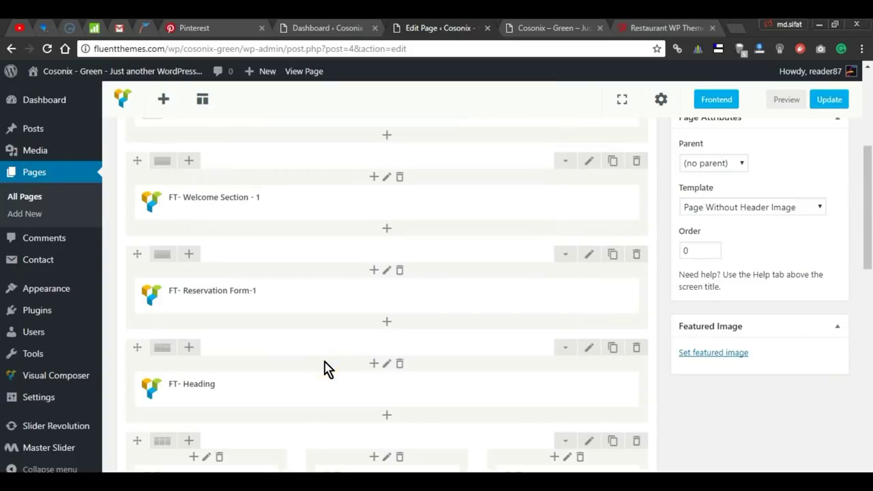
Step: Make the Services row stretch row and content with no paddings
{"action": "scroll", "coordinate": [461, 343], "scroll_direction": "down", "scroll_amount": 5}
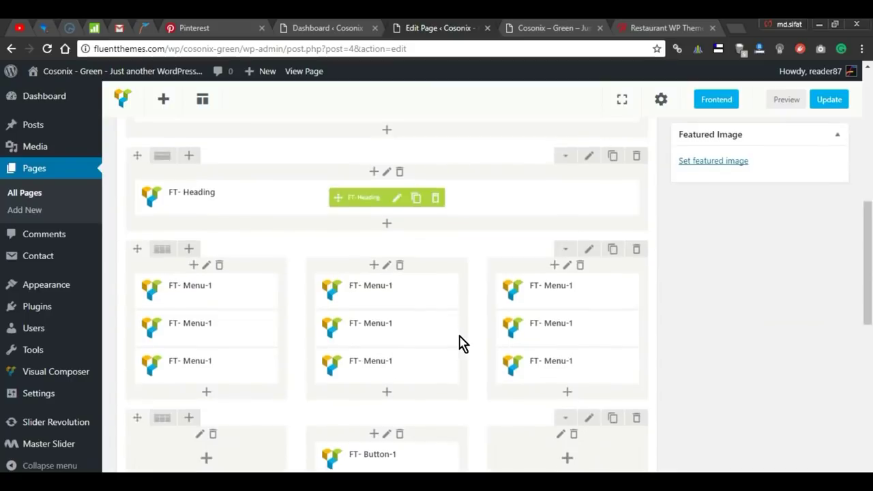
{"action": "scroll", "coordinate": [461, 343], "scroll_direction": "down", "scroll_amount": 2}
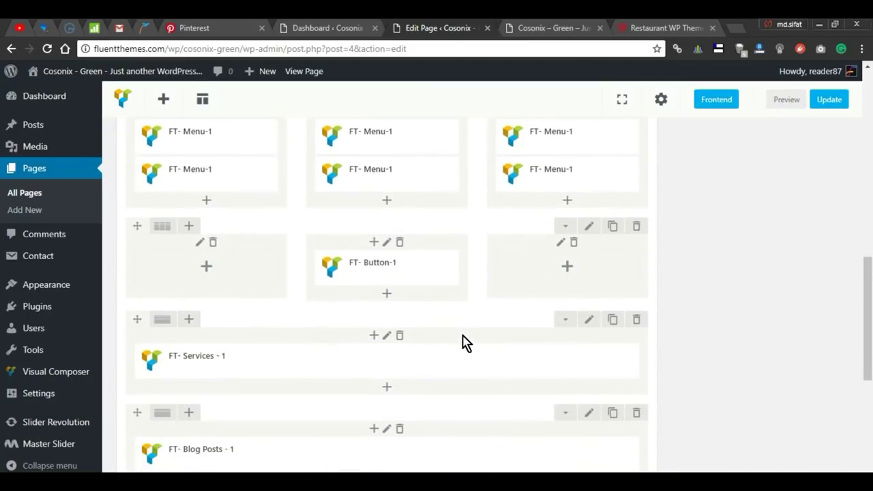
{"action": "left_click", "coordinate": [590, 322]}
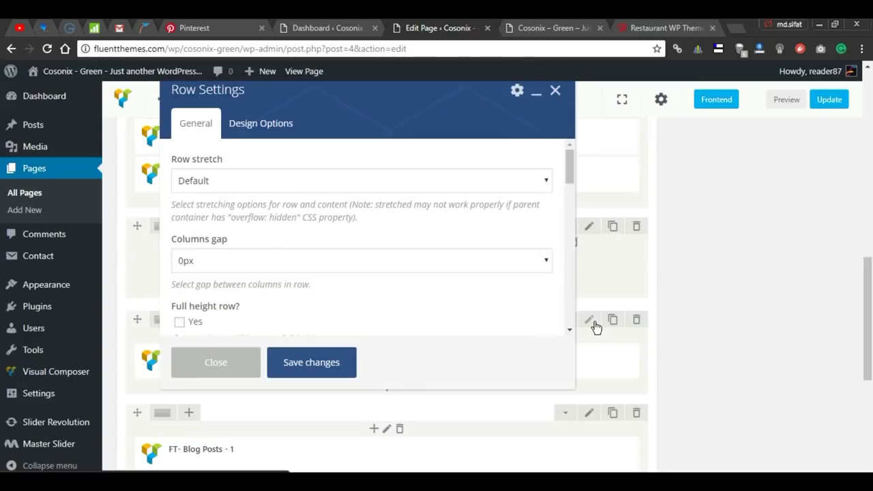
{"action": "left_click", "coordinate": [461, 184]}
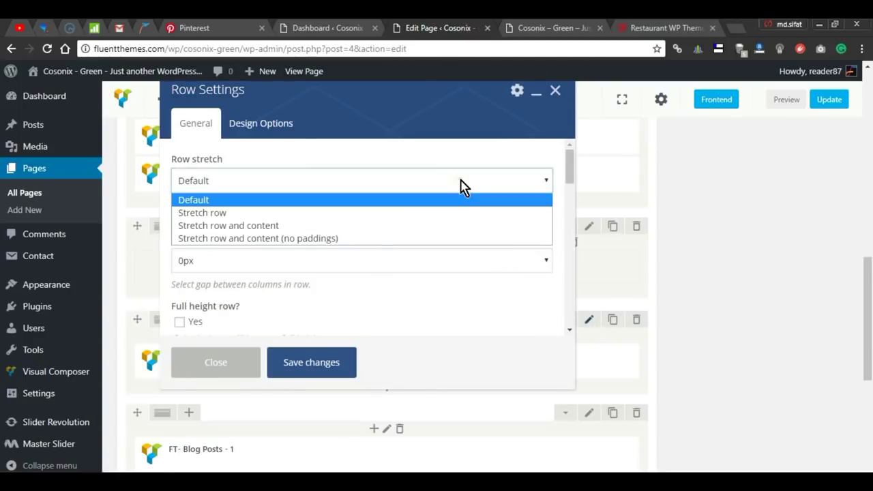
{"action": "left_click", "coordinate": [348, 239]}
{"action": "left_click", "coordinate": [296, 366]}
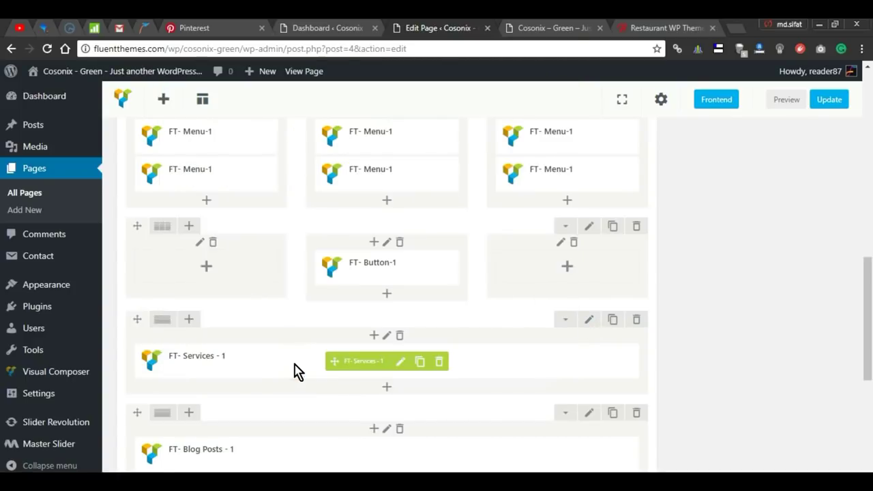
Step: Apply 'Stretch row and content (no paddings)' to the Blog Posts - 3 row and save
{"action": "scroll", "coordinate": [295, 372], "scroll_direction": "down", "scroll_amount": 2}
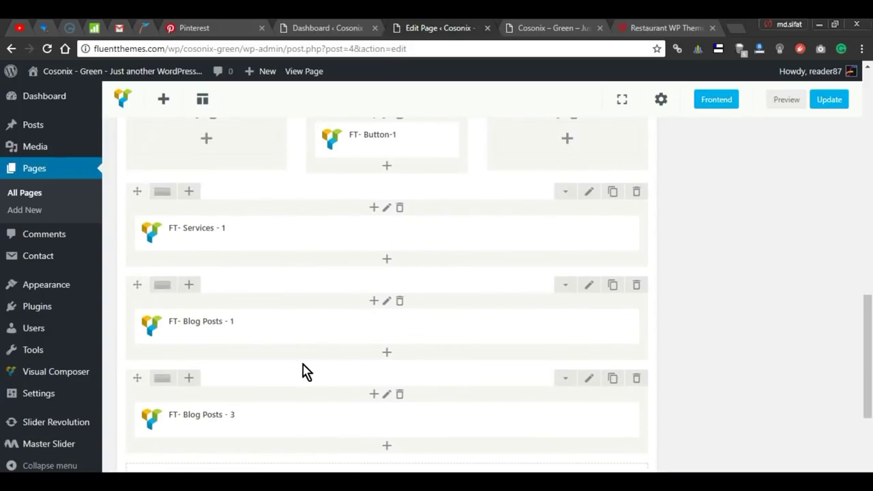
{"action": "scroll", "coordinate": [392, 373], "scroll_direction": "up", "scroll_amount": 2}
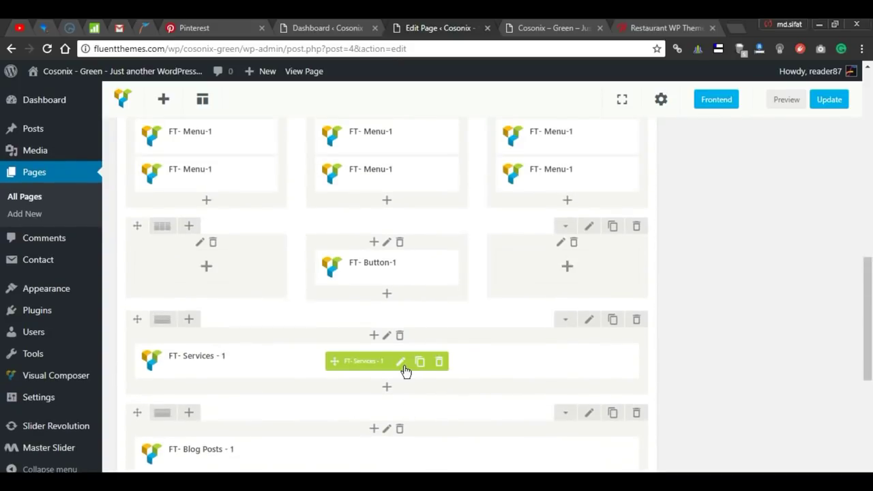
{"action": "scroll", "coordinate": [406, 372], "scroll_direction": "up", "scroll_amount": 4}
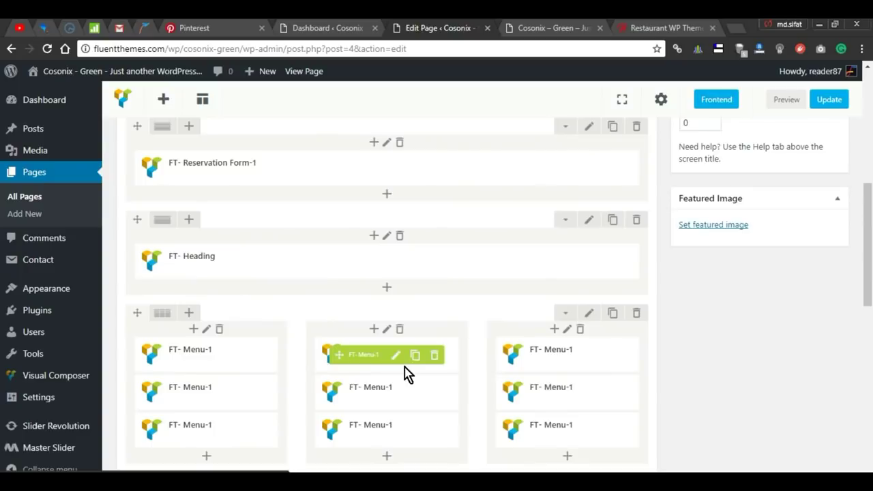
{"action": "scroll", "coordinate": [409, 373], "scroll_direction": "down", "scroll_amount": 6}
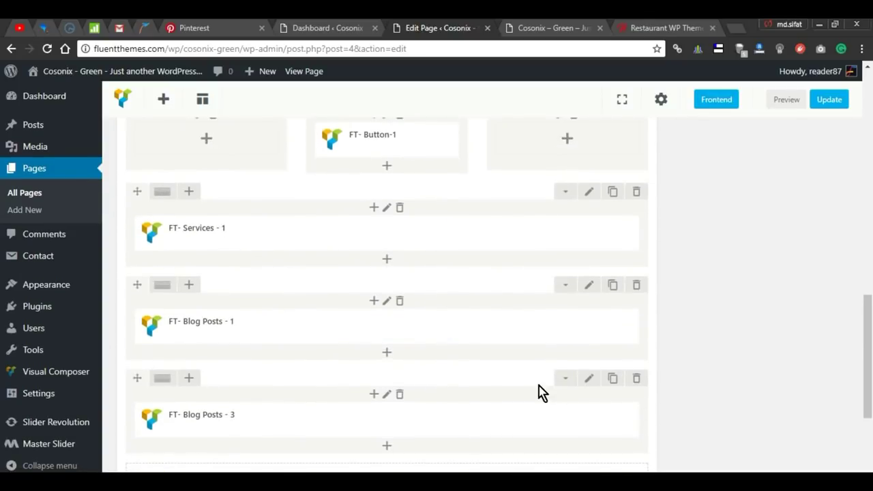
{"action": "scroll", "coordinate": [563, 377], "scroll_direction": "down", "scroll_amount": 2}
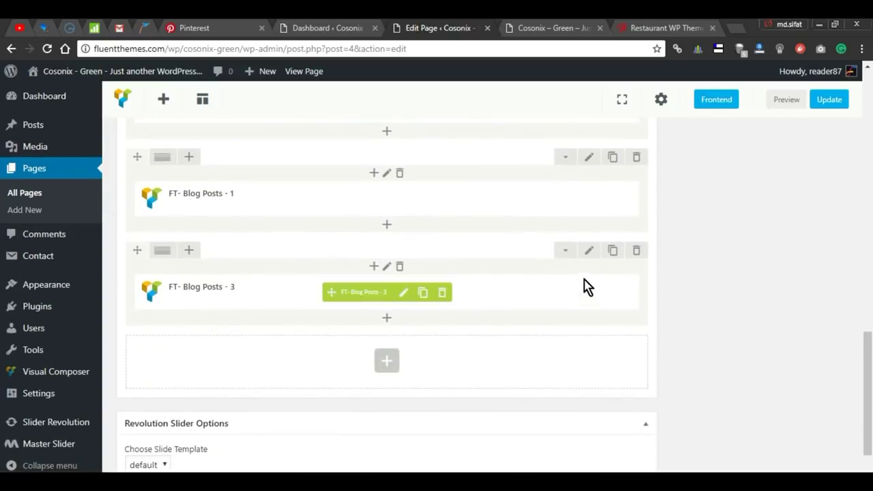
{"action": "left_click", "coordinate": [587, 251]}
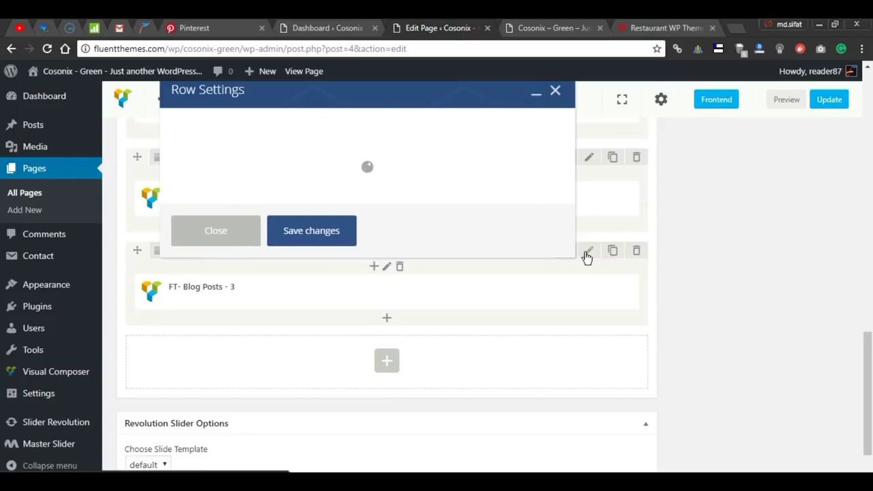
{"action": "left_click", "coordinate": [480, 180]}
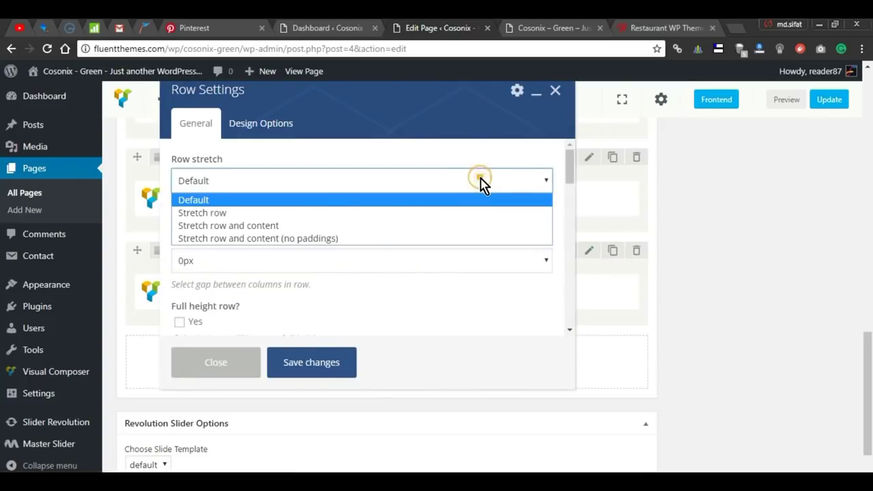
{"action": "left_click", "coordinate": [353, 243]}
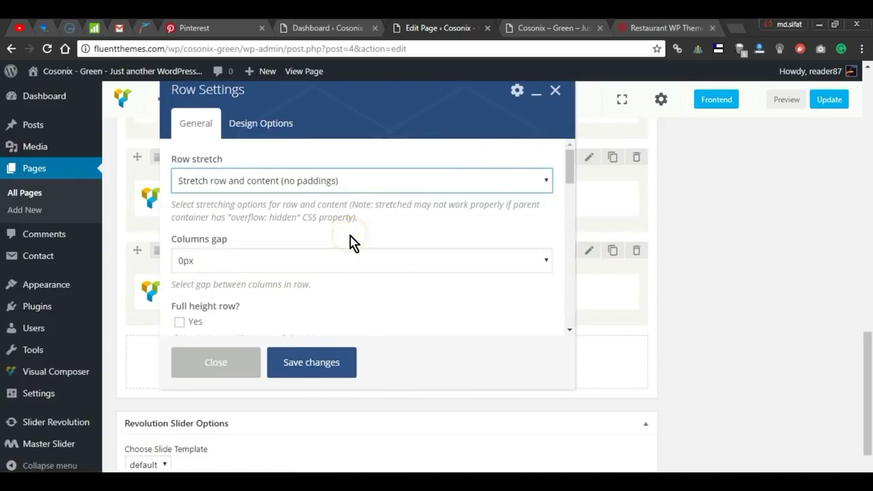
{"action": "left_click", "coordinate": [318, 360]}
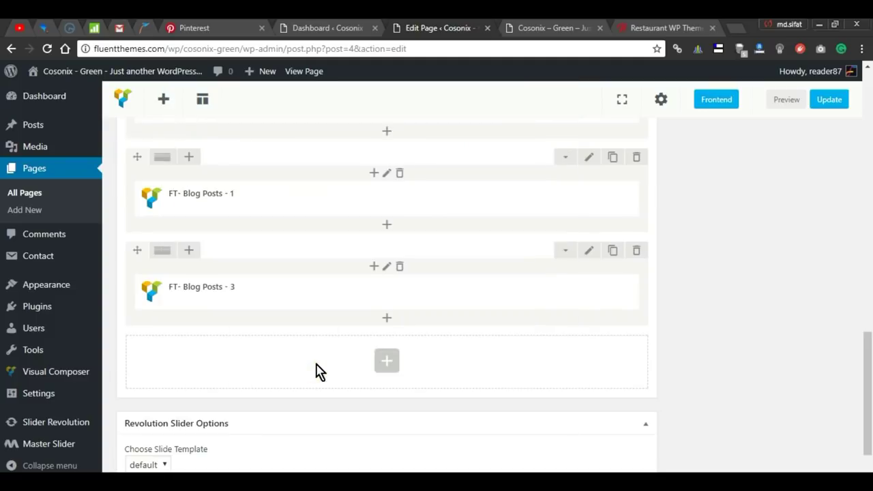
Step: Preview the homepage and scroll through the full-width Services and Upcoming Events sections to the contact footer
{"action": "left_click", "coordinate": [786, 107]}
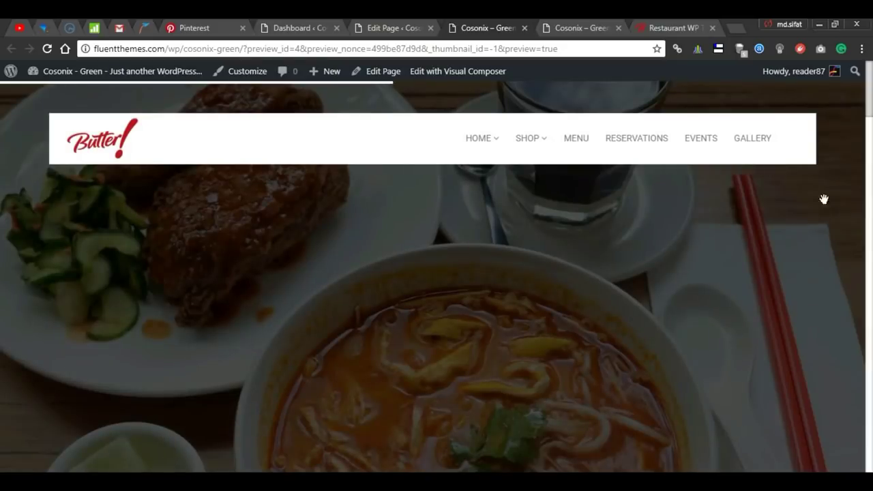
{"action": "scroll", "coordinate": [4, 137], "scroll_direction": "down", "scroll_amount": 10}
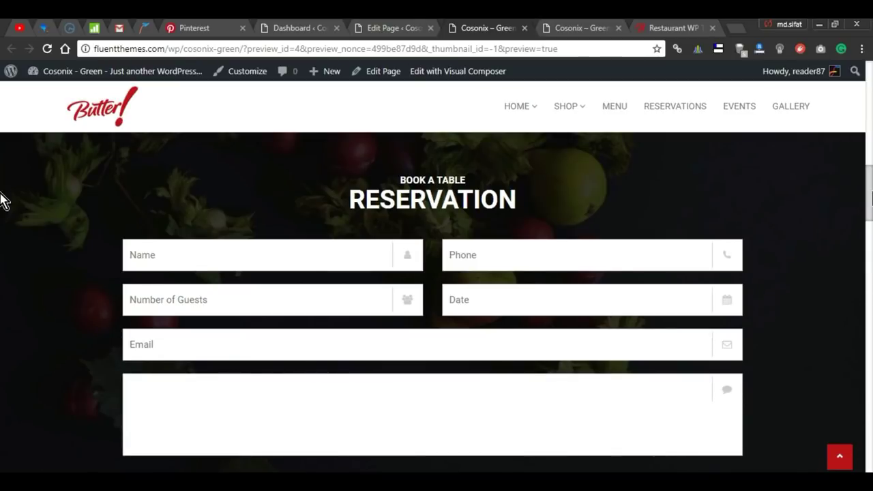
{"action": "scroll", "coordinate": [3, 212], "scroll_direction": "down", "scroll_amount": 5}
{"action": "scroll", "coordinate": [4, 273], "scroll_direction": "down", "scroll_amount": 7}
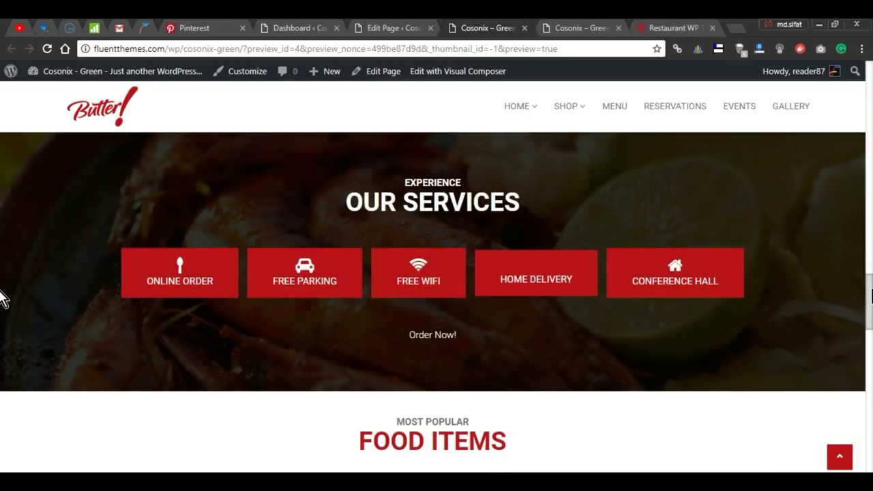
{"action": "scroll", "coordinate": [4, 298], "scroll_direction": "down", "scroll_amount": 10}
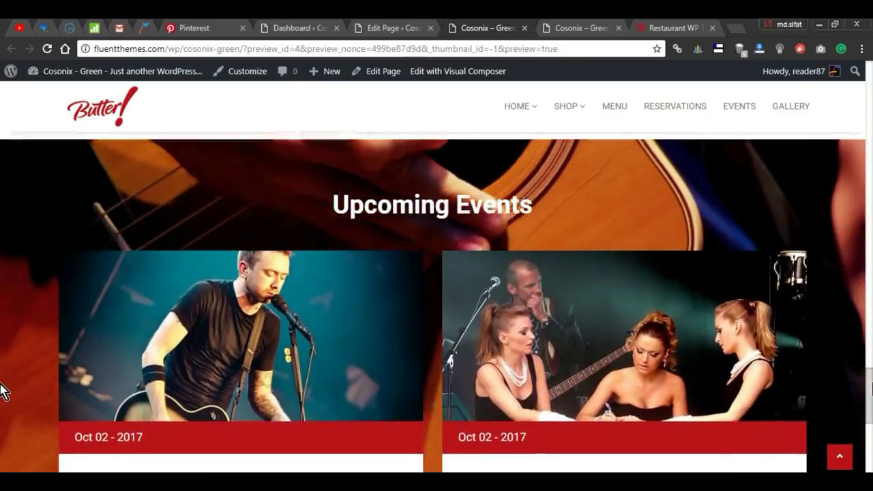
{"action": "scroll", "coordinate": [3, 396], "scroll_direction": "down", "scroll_amount": 4}
{"action": "scroll", "coordinate": [3, 402], "scroll_direction": "up", "scroll_amount": 3}
{"action": "scroll", "coordinate": [3, 406], "scroll_direction": "up", "scroll_amount": 1}
{"action": "scroll", "coordinate": [749, 301], "scroll_direction": "down", "scroll_amount": 6}
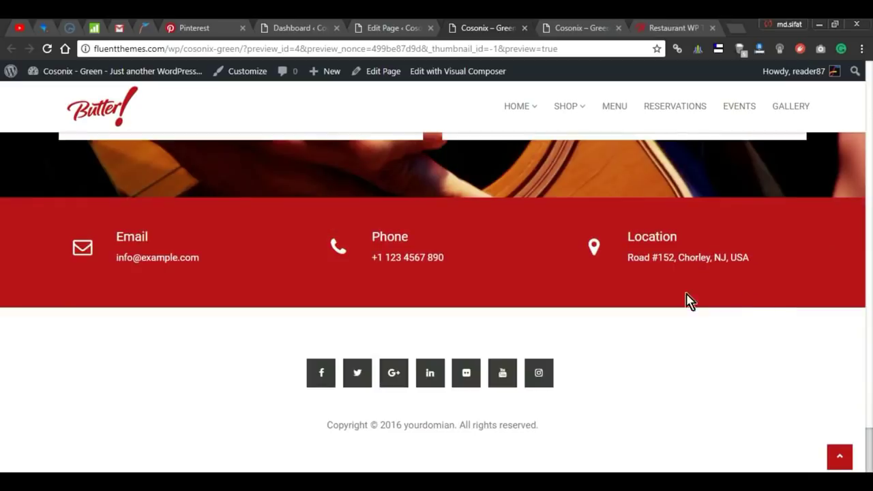